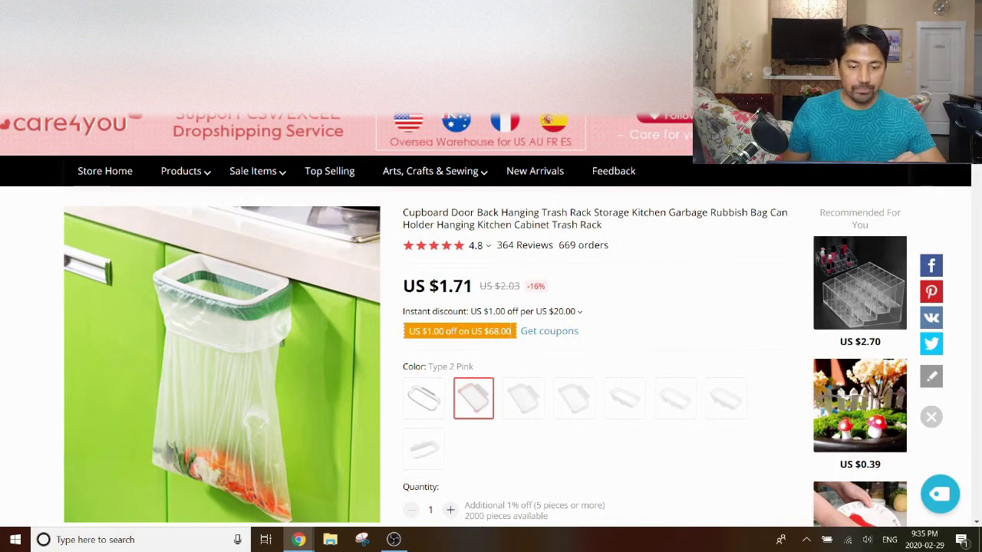
# Switch to Facebook Ads Manager and start a new campaign with Conversions as the marketing objective
pyautogui.click(399, 10)
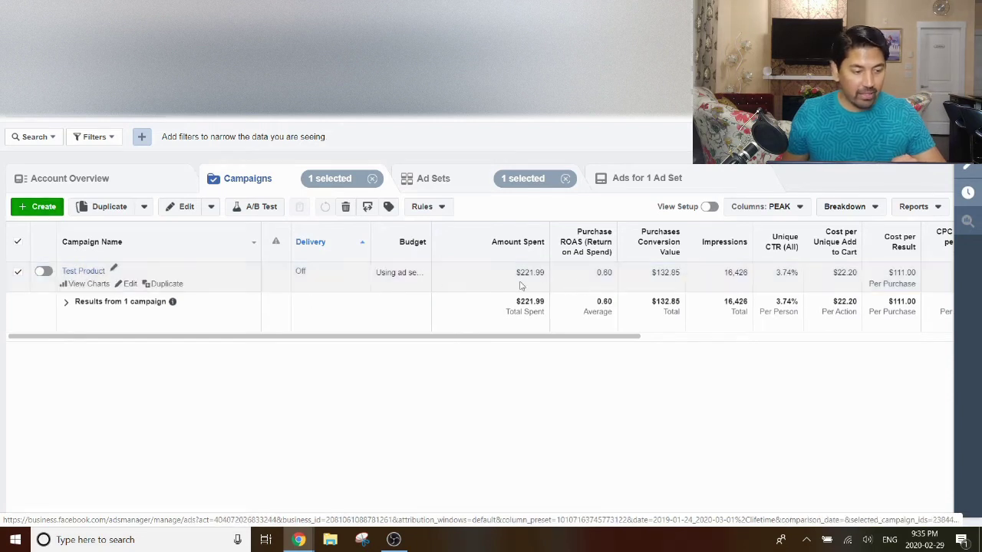
pyautogui.click(44, 209)
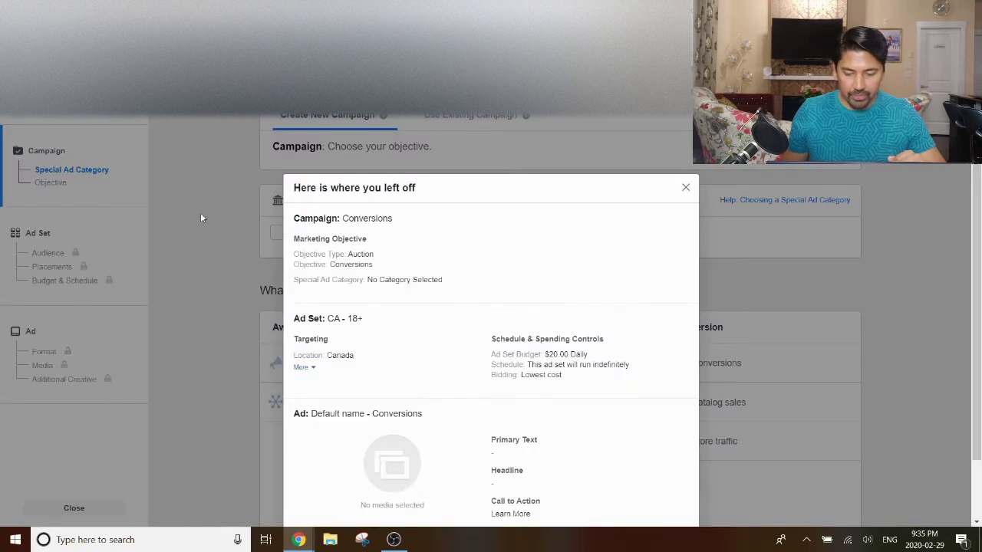
pyautogui.click(612, 486)
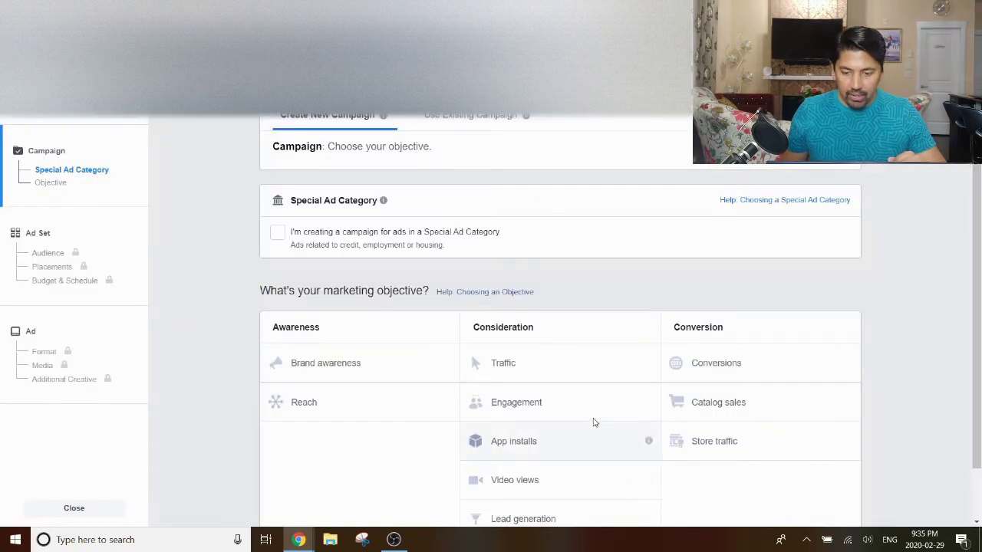
pyautogui.scroll(-1, 641, 311)
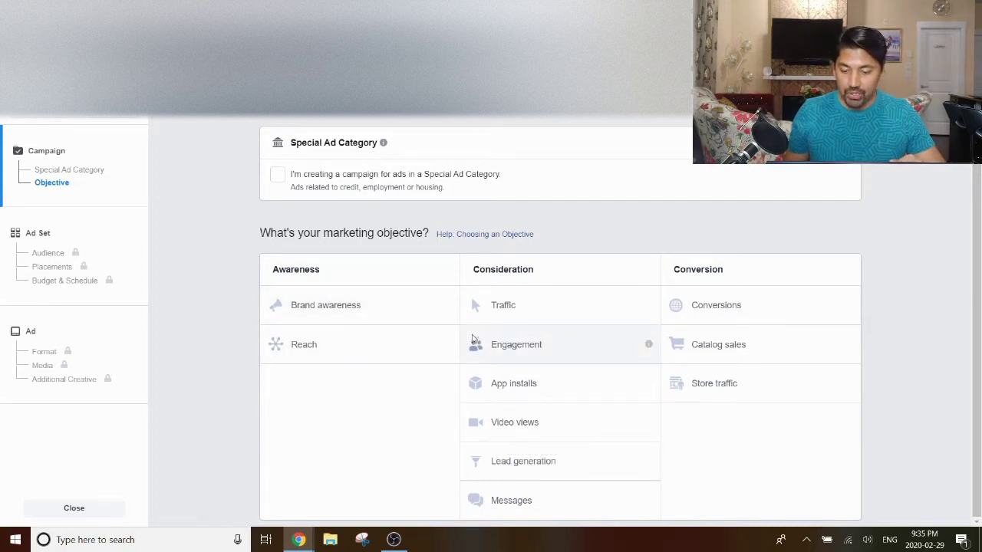
pyautogui.click(700, 312)
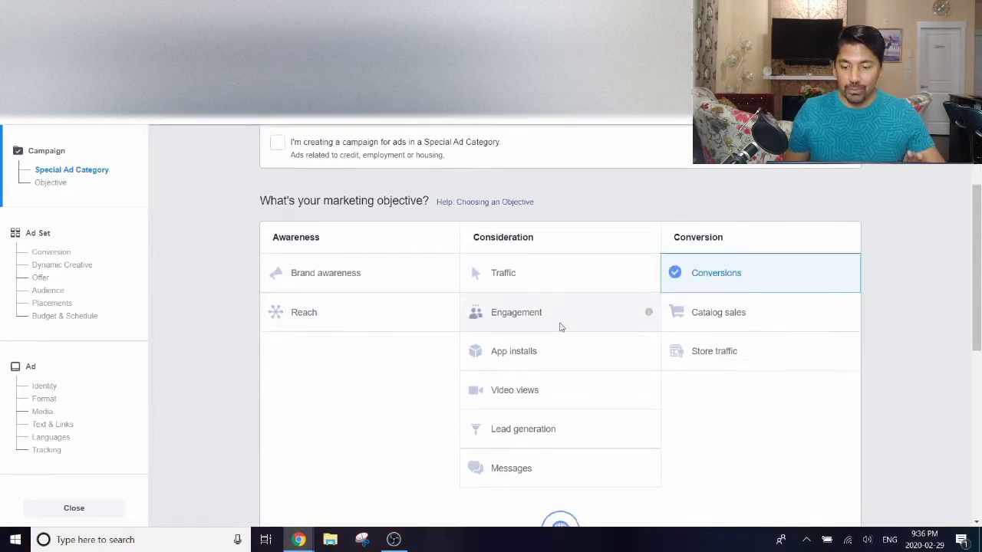
# Name the campaign "Hanging Trash Bag Holder | Cold Interests" and continue to the ad set setup
pyautogui.scroll(-1, 561, 326)
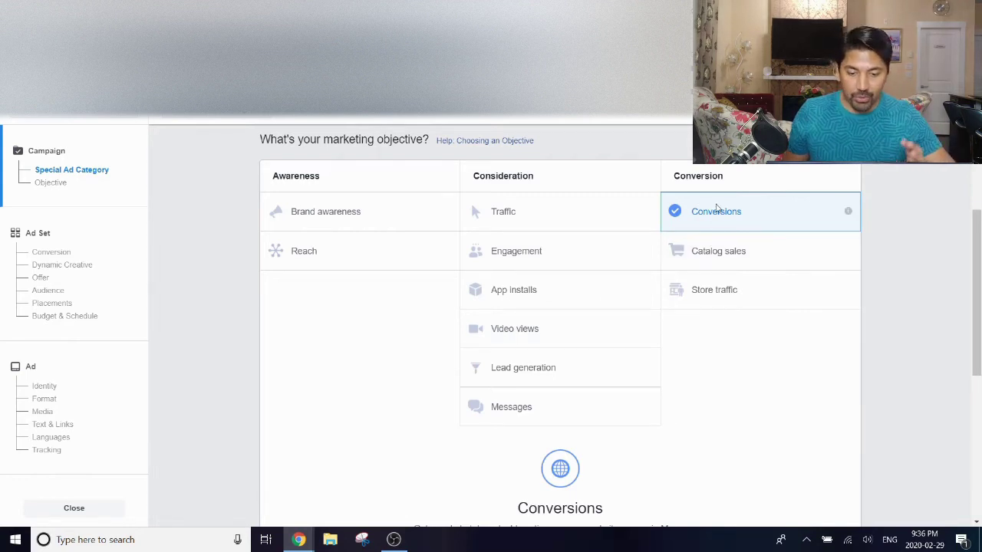
pyautogui.scroll(-1, 716, 208)
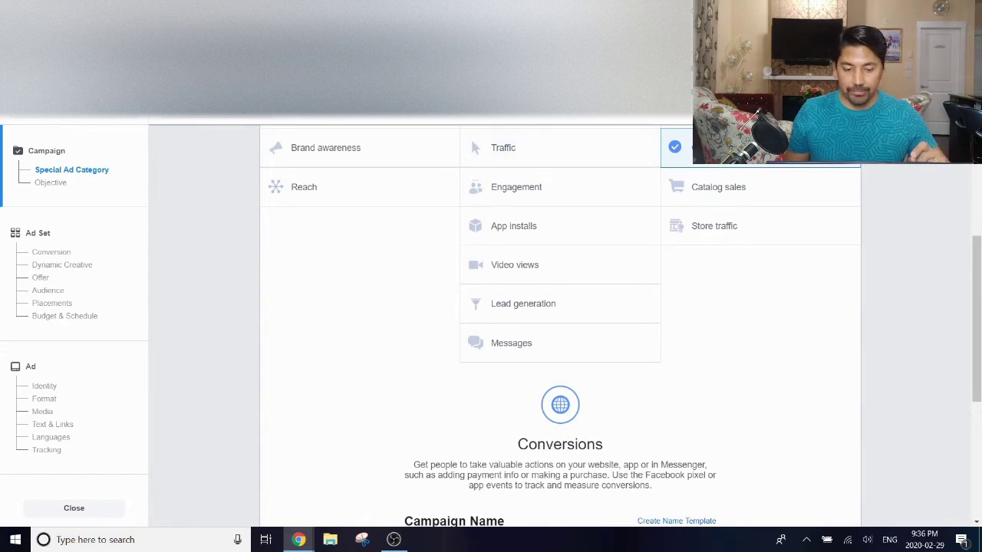
pyautogui.scroll(-4, 560, 322)
pyautogui.scroll(5, 740, 238)
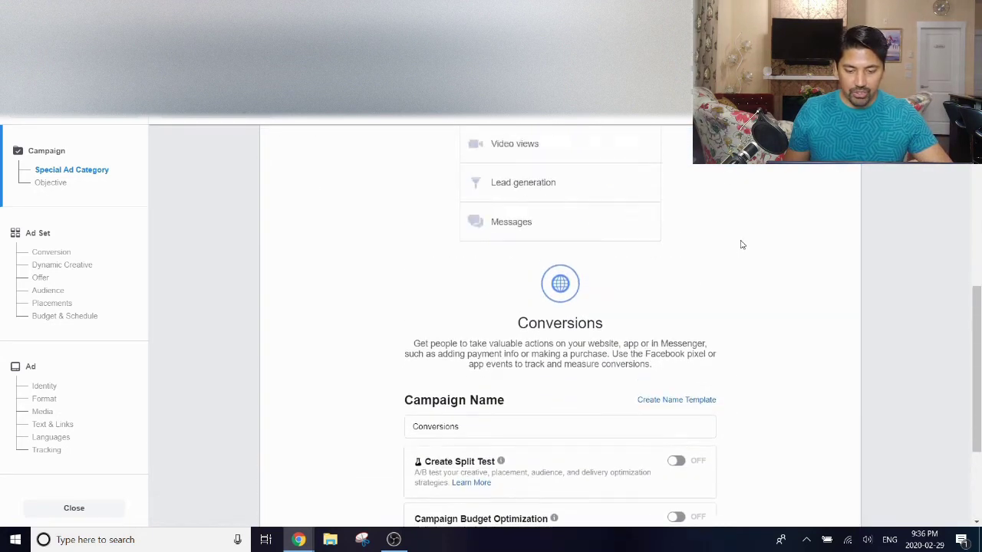
pyautogui.scroll(-4, 742, 244)
pyautogui.scroll(-1, 742, 244)
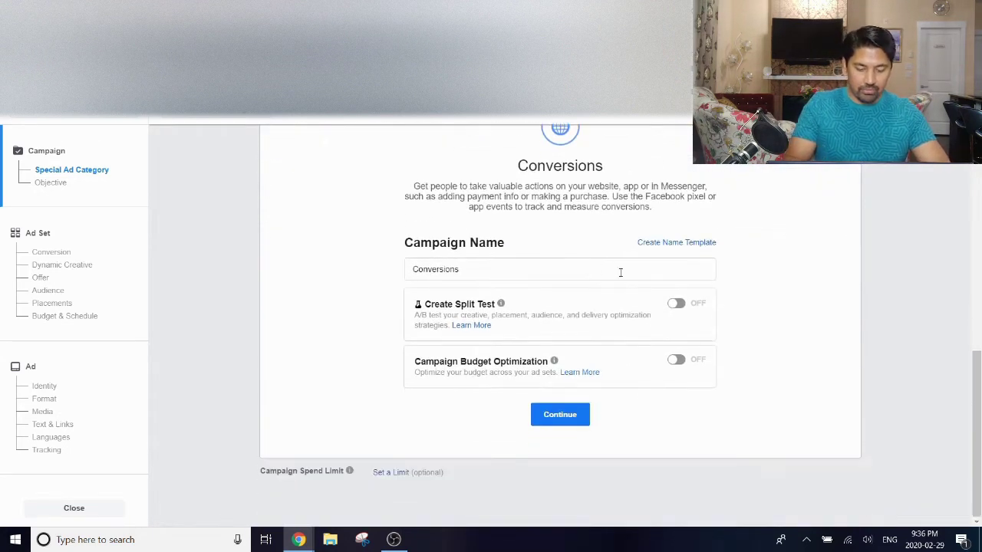
pyautogui.doubleClick(570, 271)
pyautogui.write('Ha')
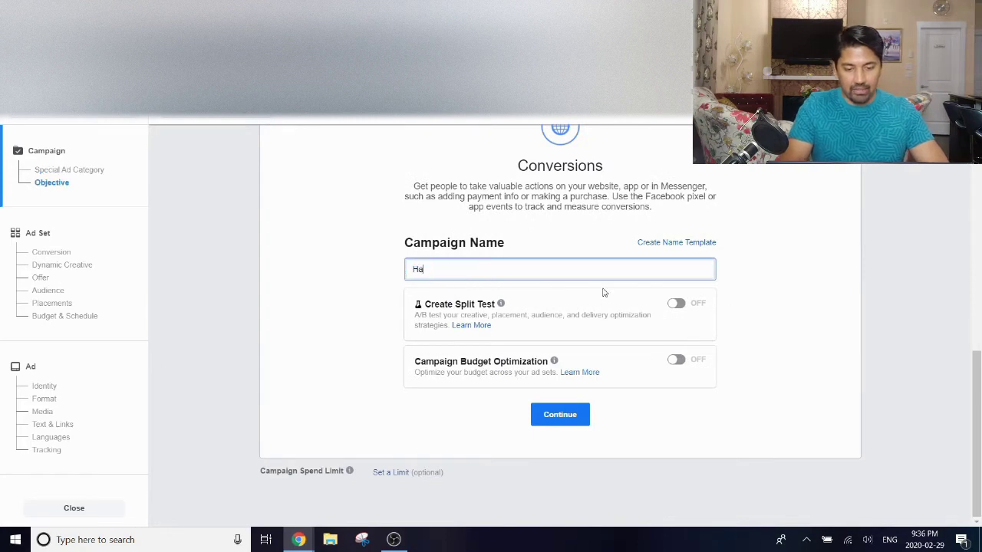
pyautogui.write('nging Trash Bag')
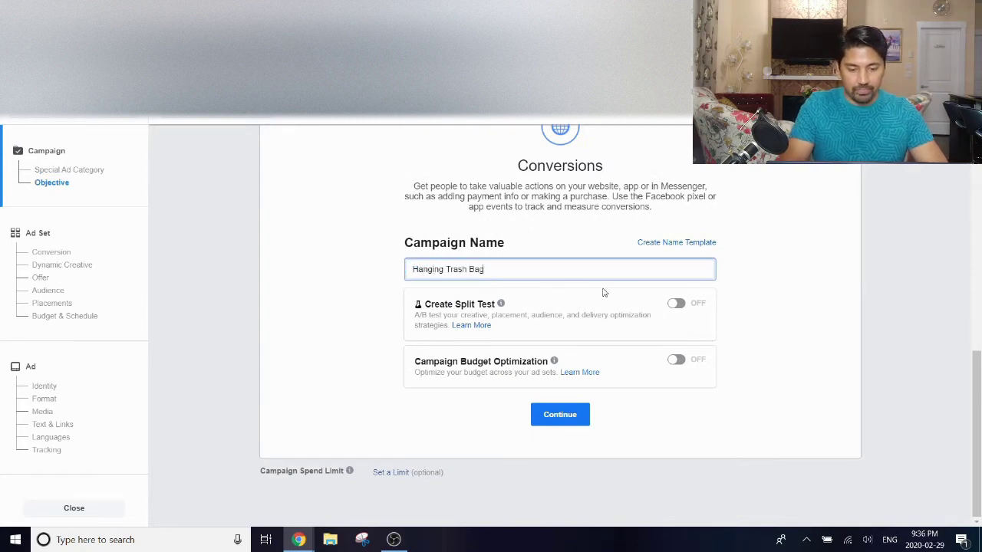
pyautogui.write(' Holder | Cold Interests')
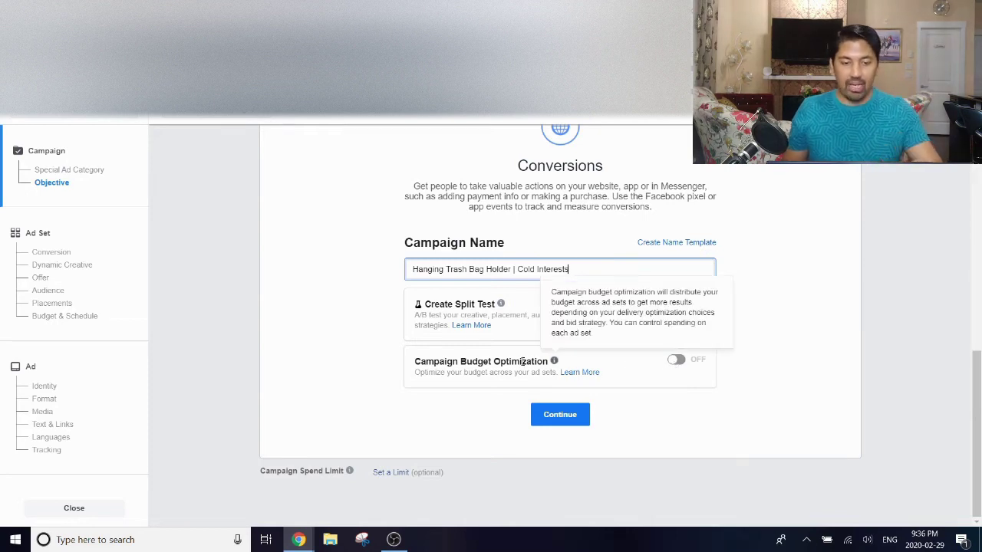
pyautogui.click(578, 416)
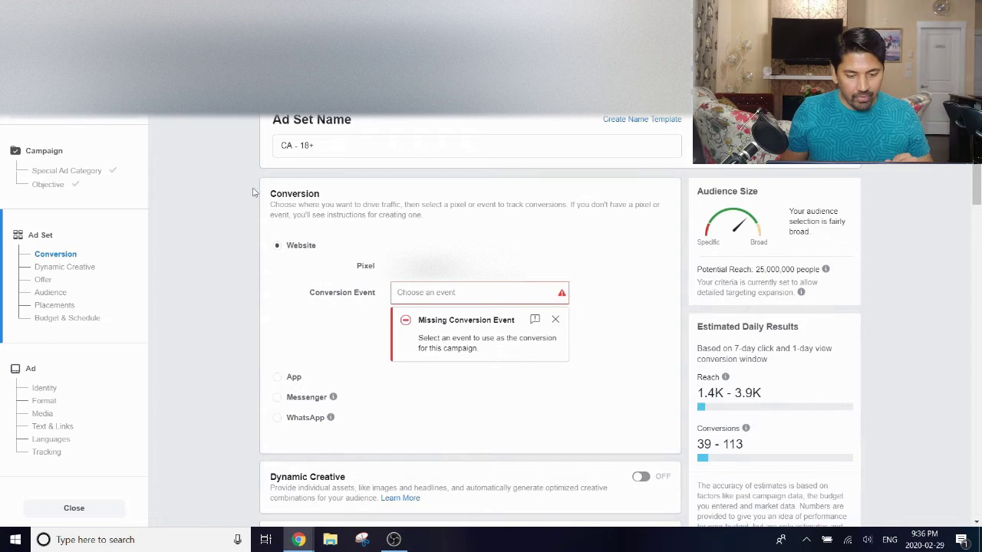
# Set the ad set's website conversion event to Purchase and dismiss the pixel activity notice
pyautogui.click(506, 290)
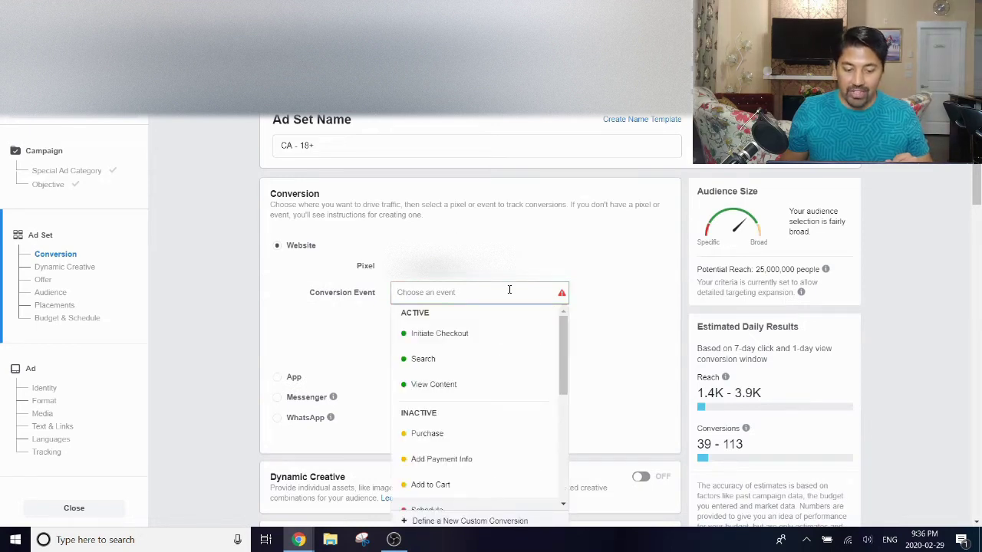
pyautogui.scroll(-1, 502, 342)
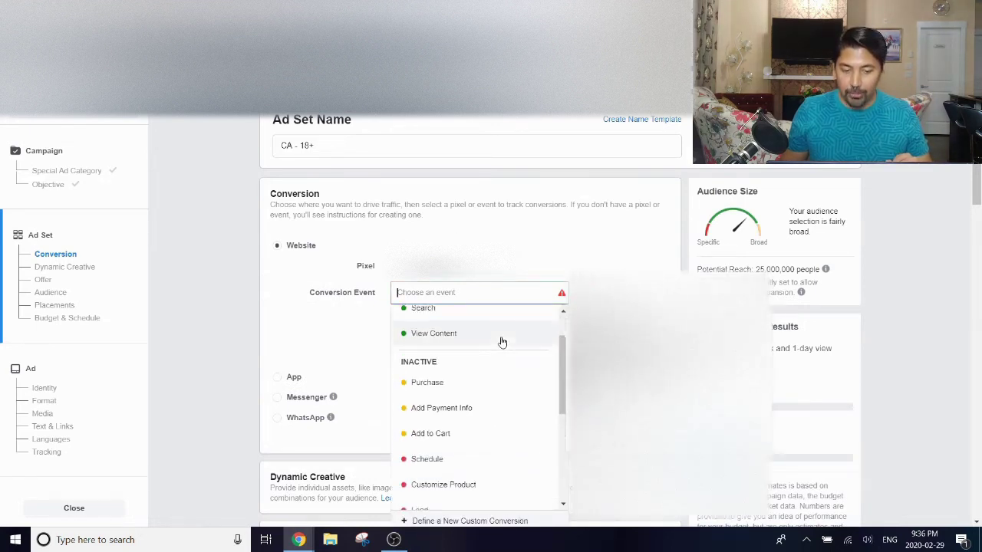
pyautogui.scroll(-1, 501, 360)
pyautogui.click(506, 381)
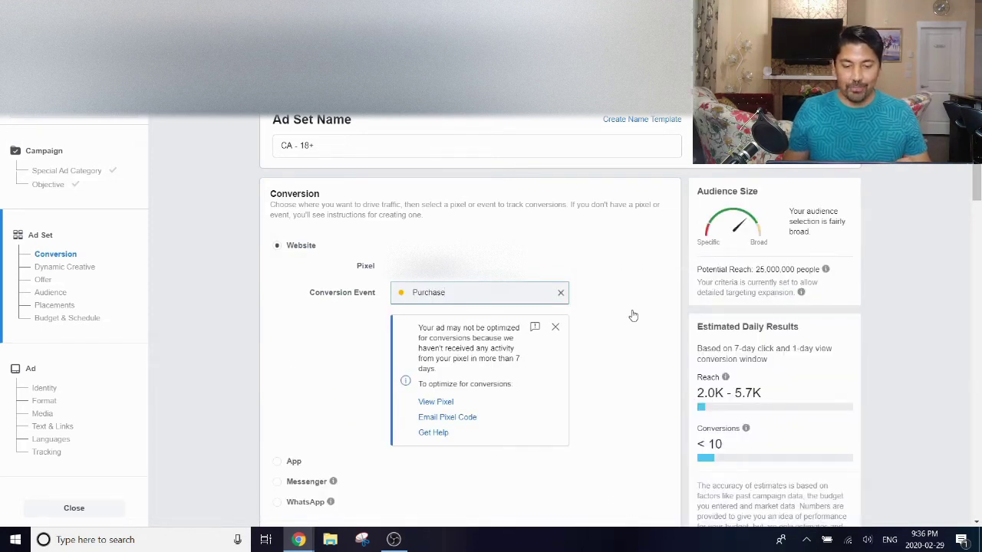
pyautogui.click(555, 327)
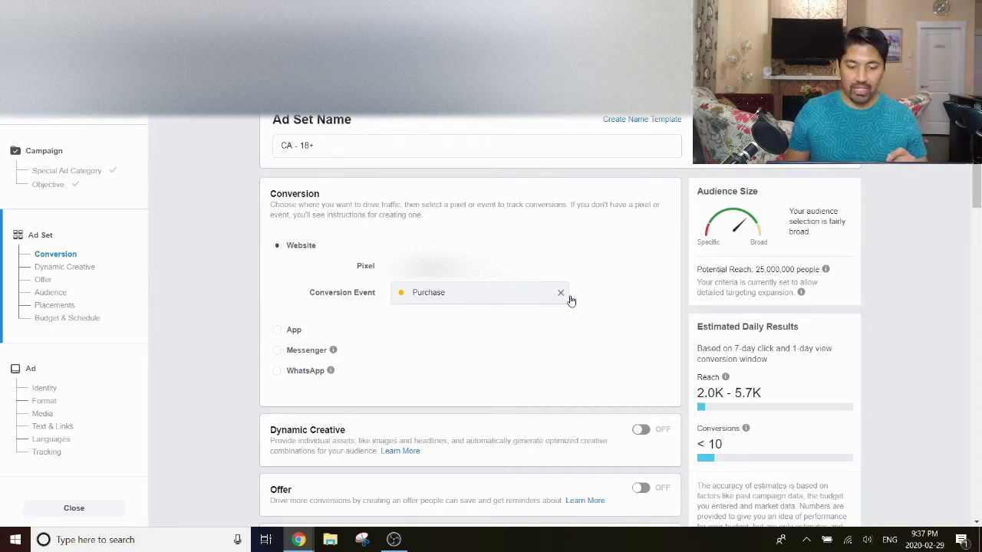
pyautogui.moveTo(448, 293); pyautogui.dragTo(411, 301)
pyautogui.click(617, 291)
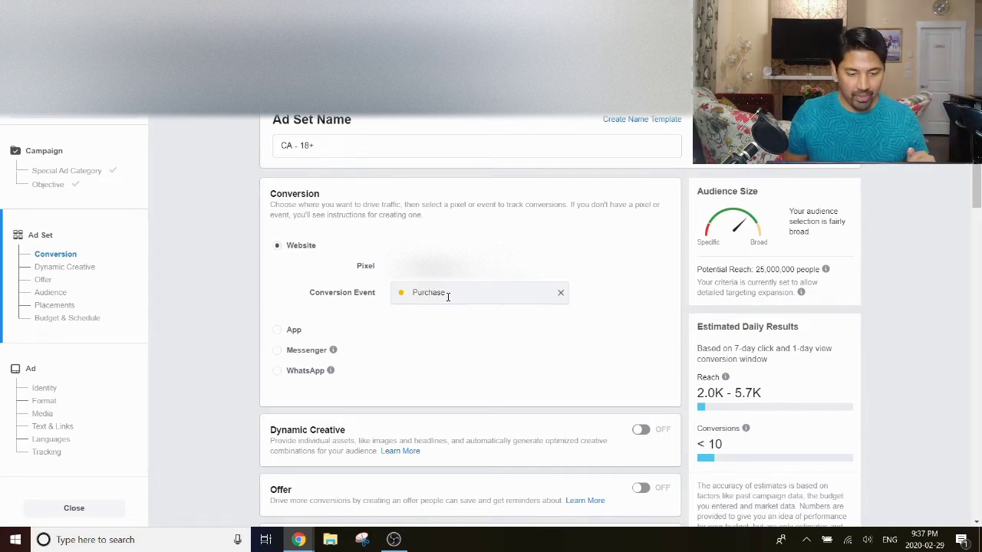
# Add United States, United Kingdom and Australia to the audience's included locations alongside Canada
pyautogui.scroll(-1, 451, 293)
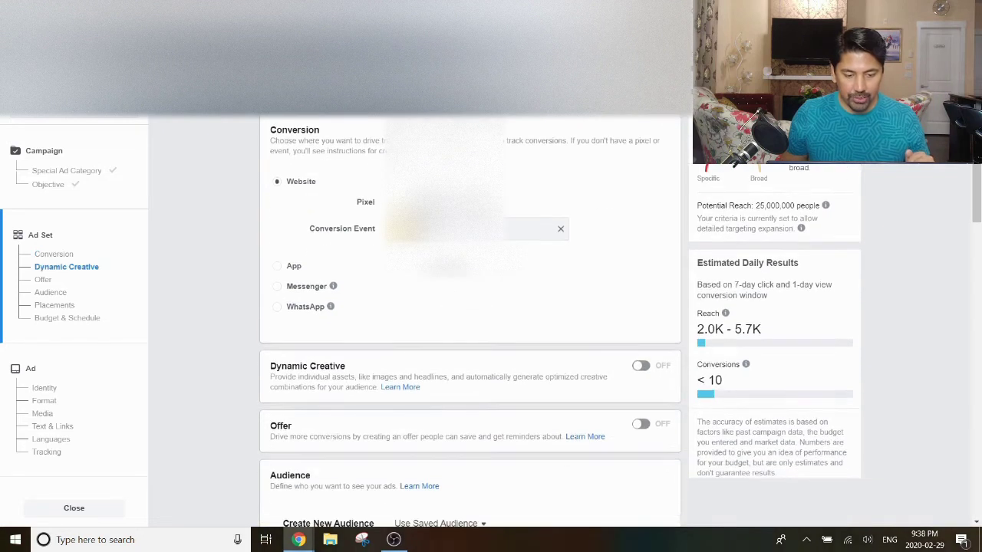
pyautogui.scroll(-3, 470, 323)
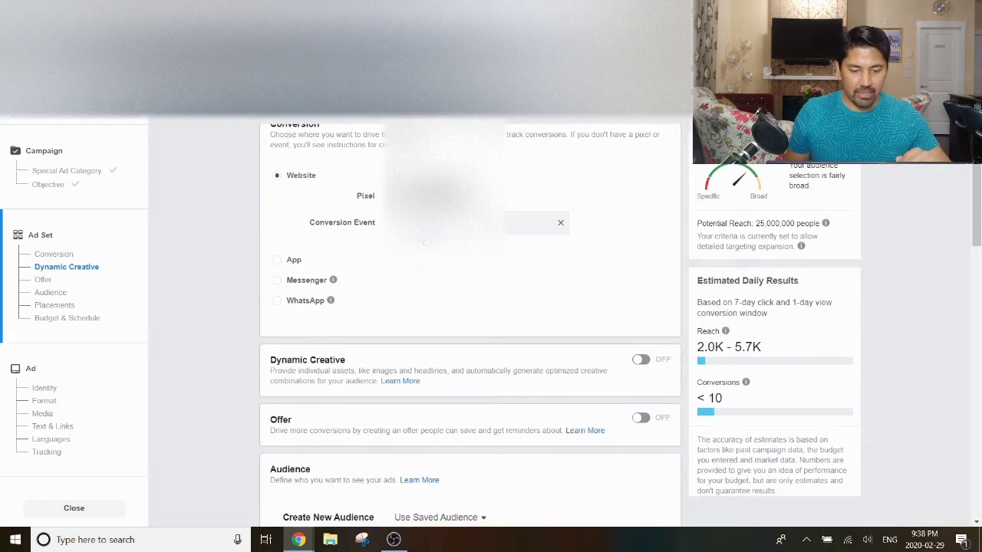
pyautogui.scroll(-1, 469, 210)
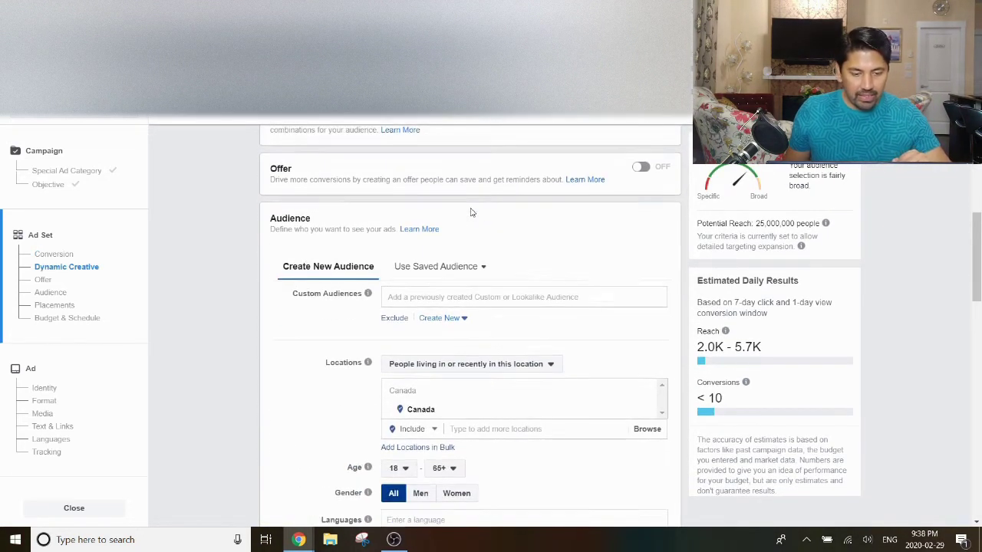
pyautogui.scroll(-1, 473, 221)
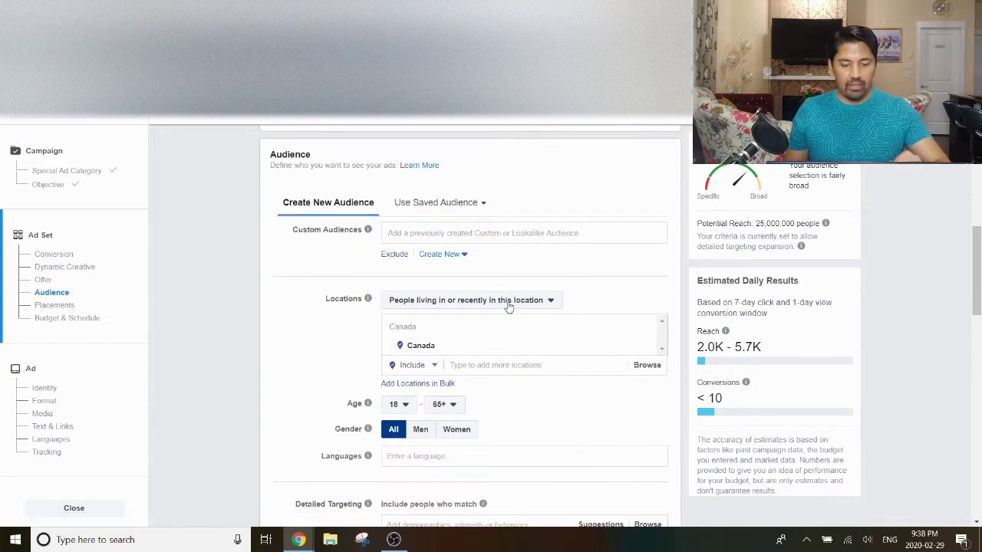
pyautogui.click(519, 369)
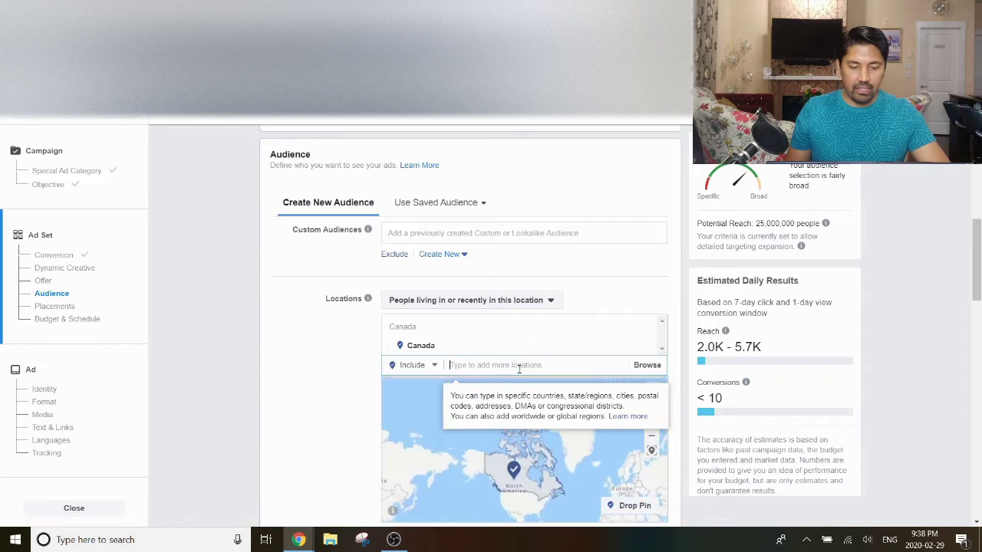
pyautogui.scroll(-2, 363, 337)
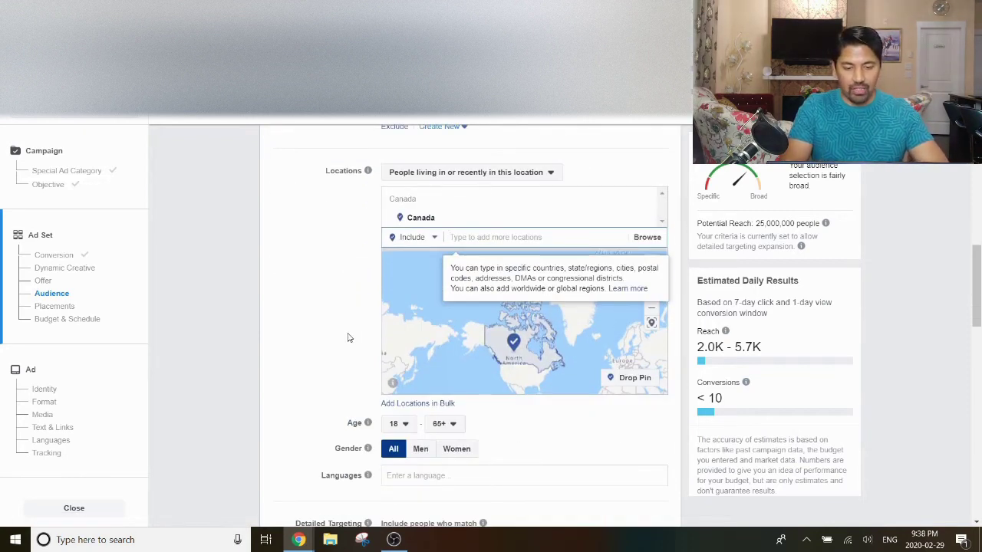
pyautogui.write('united')
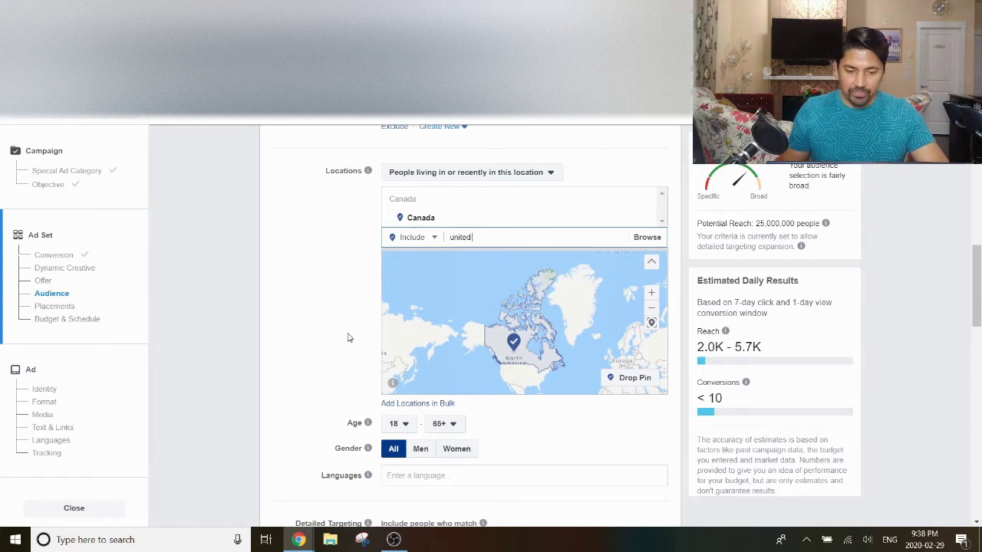
pyautogui.write(' states')
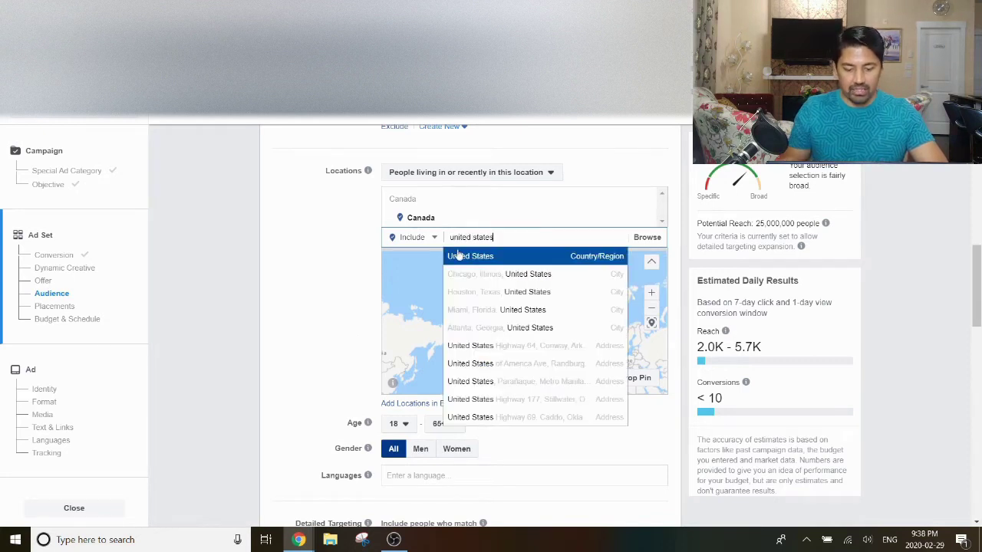
pyautogui.click(479, 259)
pyautogui.write('united king')
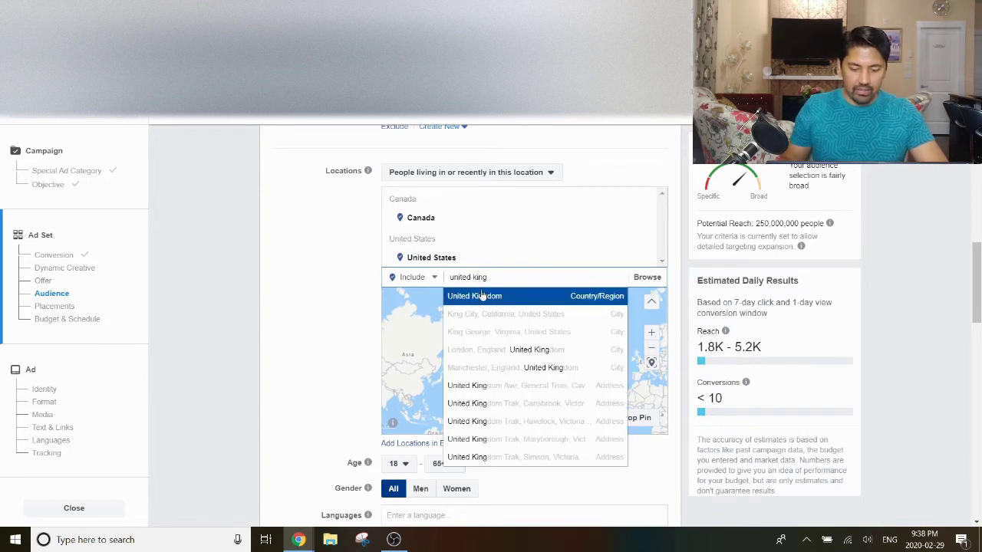
pyautogui.click(480, 296)
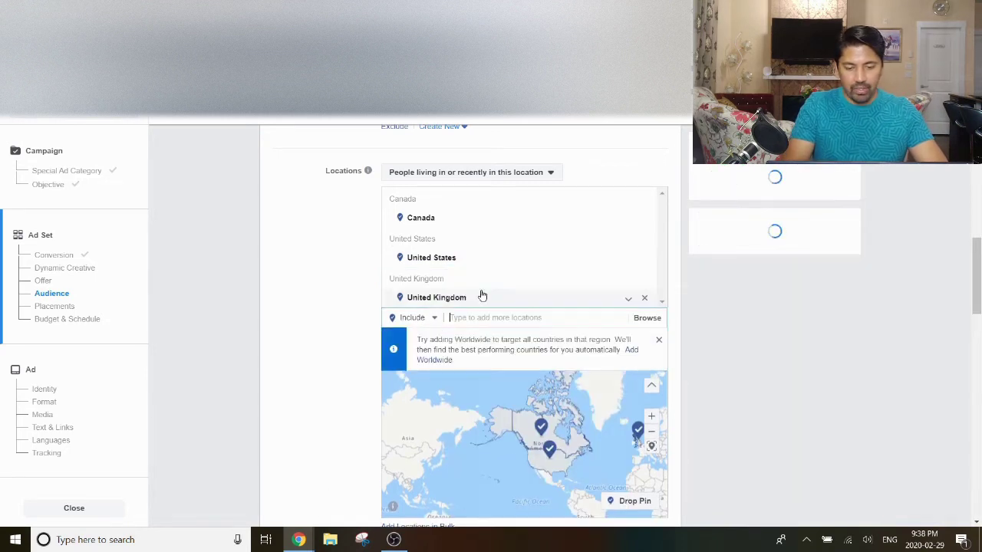
pyautogui.write('australia')
pyautogui.click(493, 335)
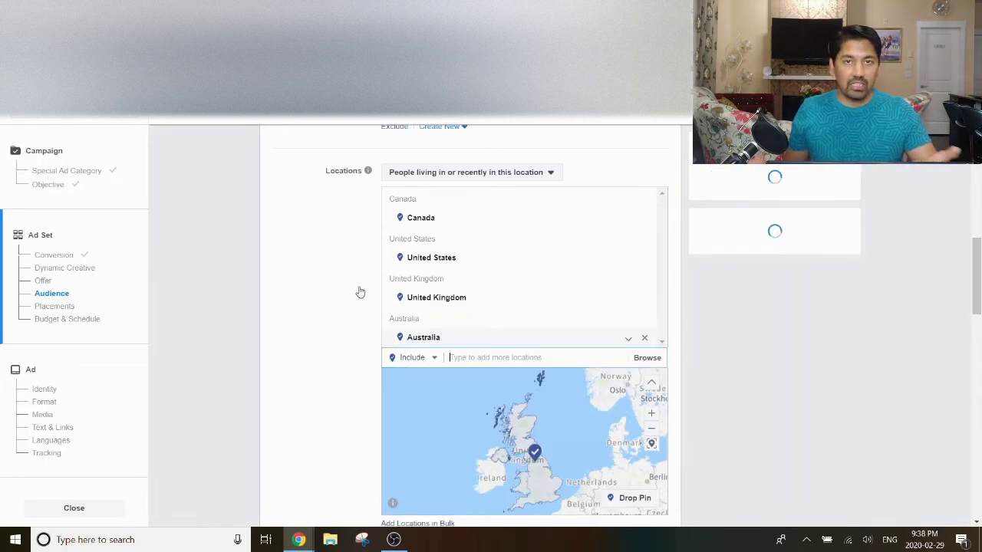
# Restrict the audience's location targeting to "People living in this location"
pyautogui.scroll(1, 349, 291)
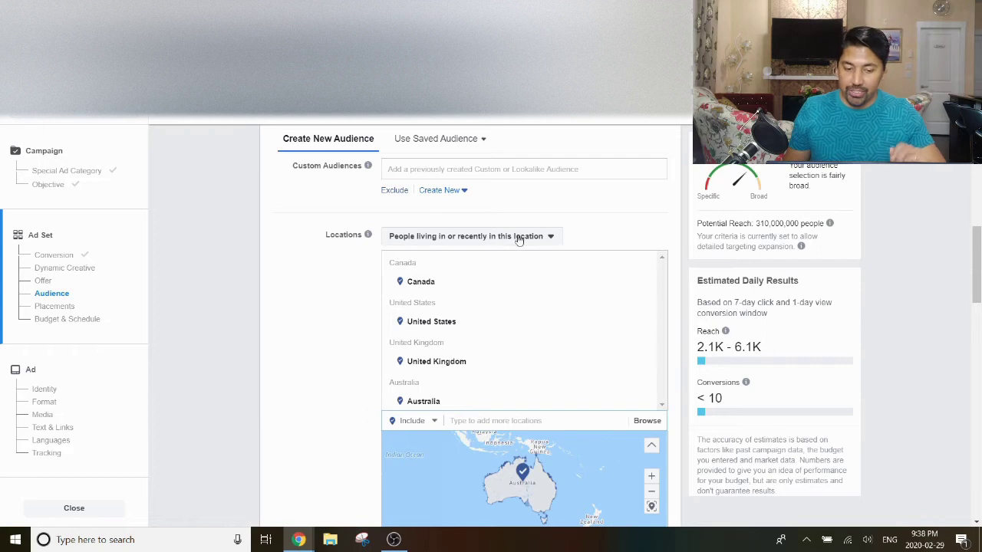
pyautogui.click(543, 238)
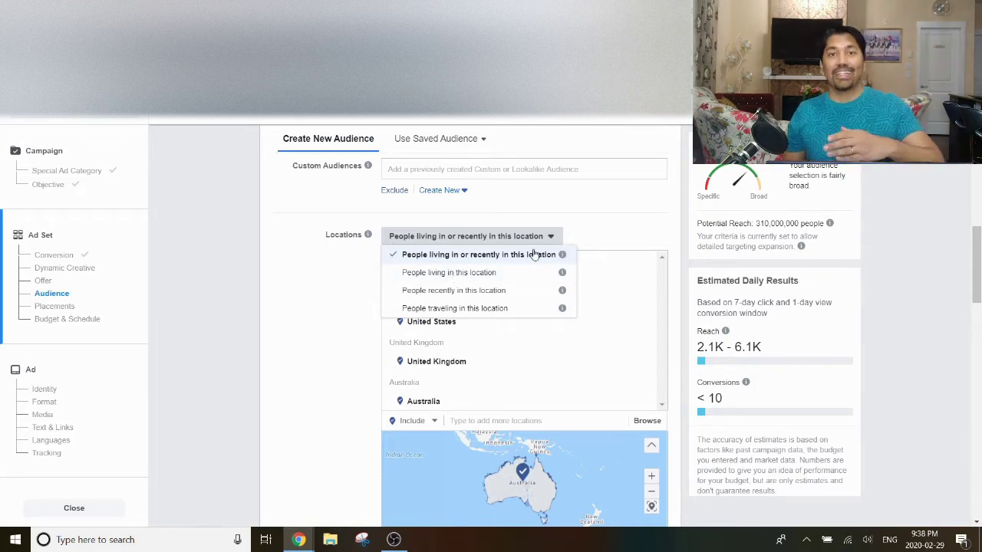
pyautogui.click(495, 273)
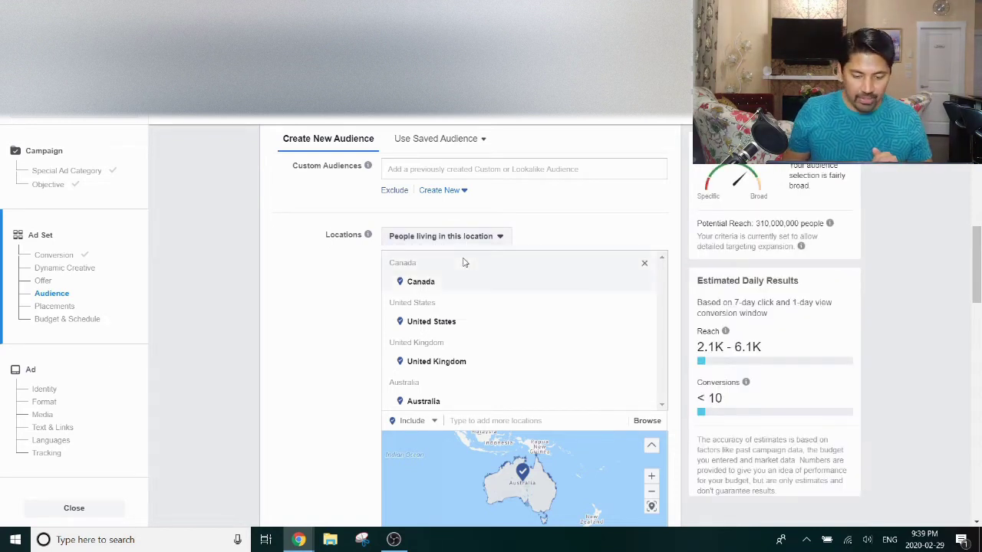
pyautogui.scroll(-2, 460, 326)
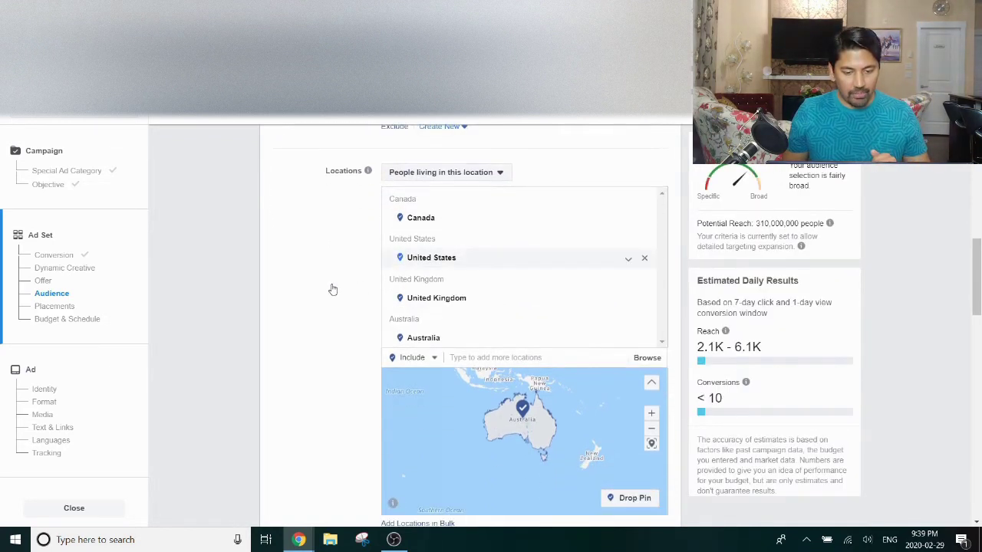
pyautogui.scroll(-4, 337, 289)
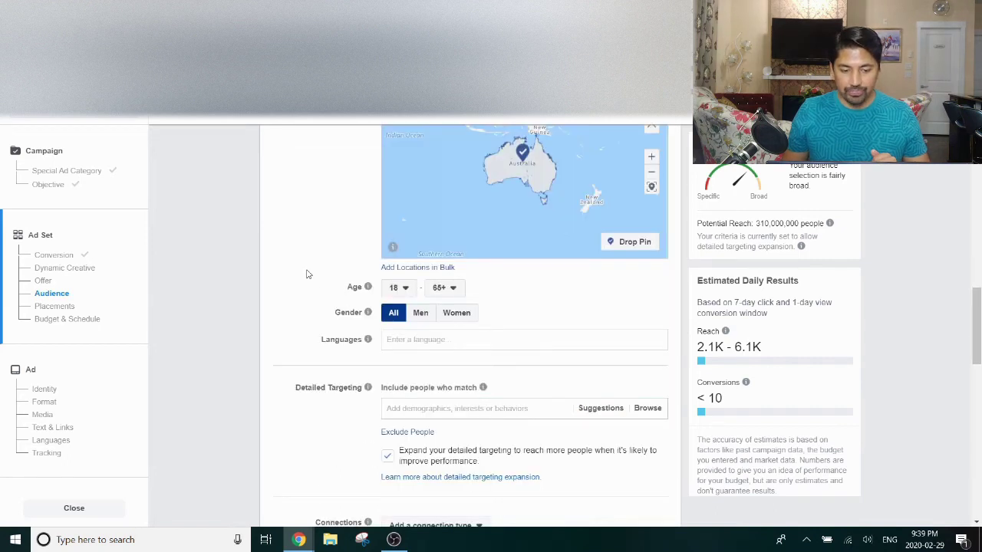
pyautogui.scroll(-1, 360, 272)
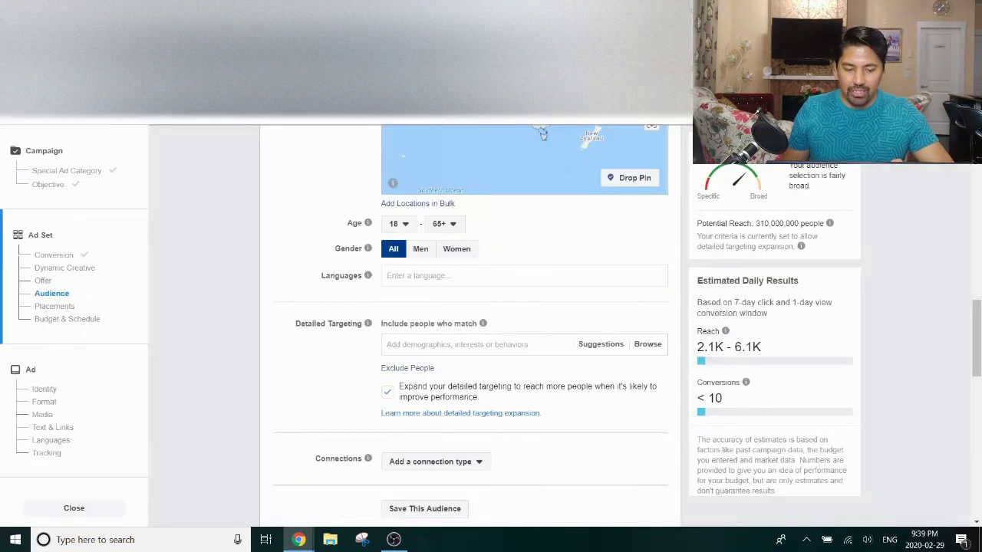
# Set the audience's minimum age to 25
pyautogui.click(407, 224)
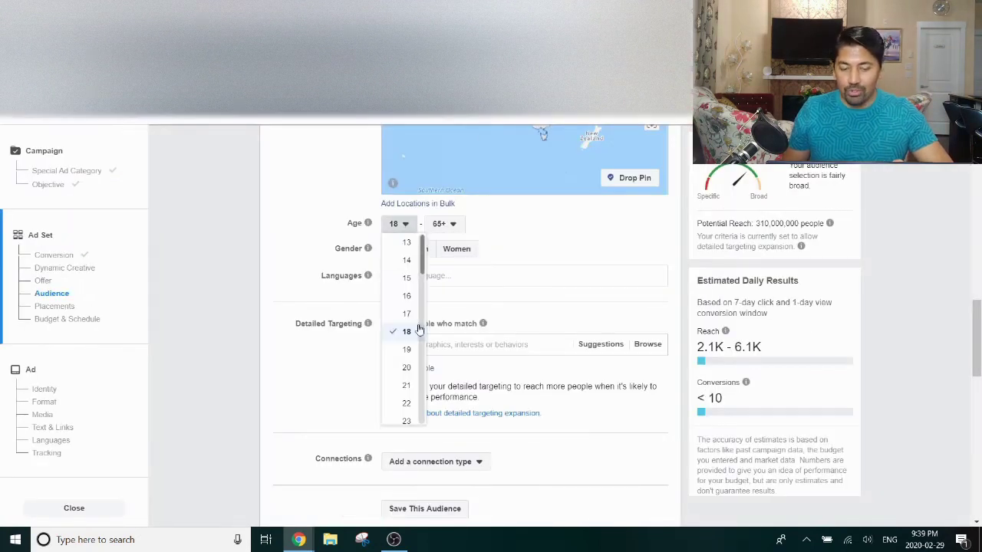
pyautogui.scroll(-1, 411, 343)
pyautogui.scroll(-1, 410, 343)
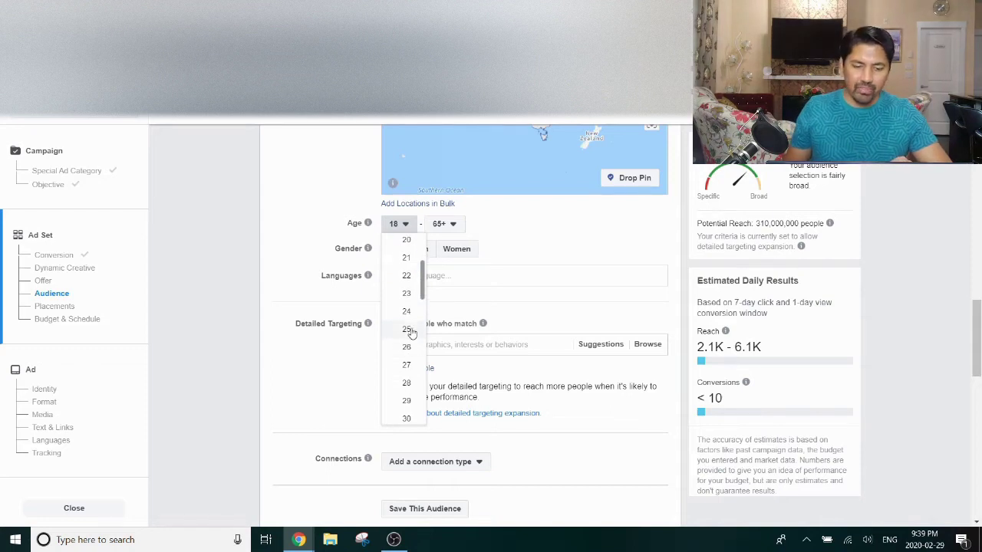
pyautogui.click(408, 330)
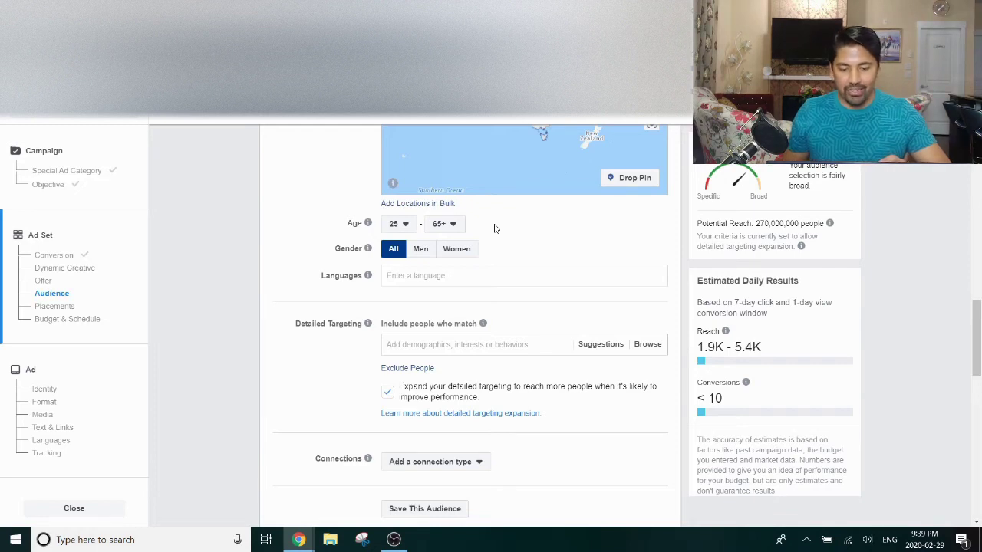
pyautogui.click(399, 223)
pyautogui.scroll(2, 408, 260)
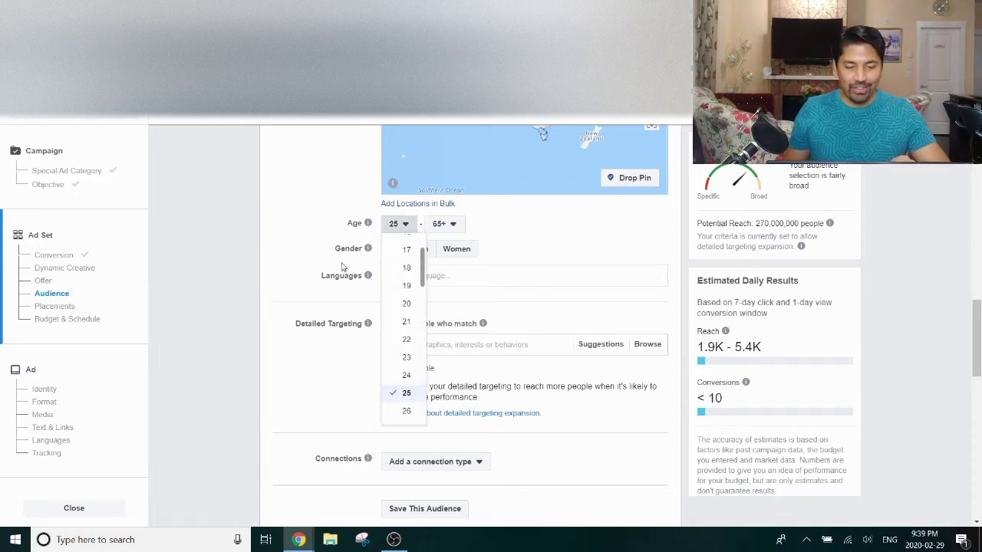
pyautogui.click(407, 267)
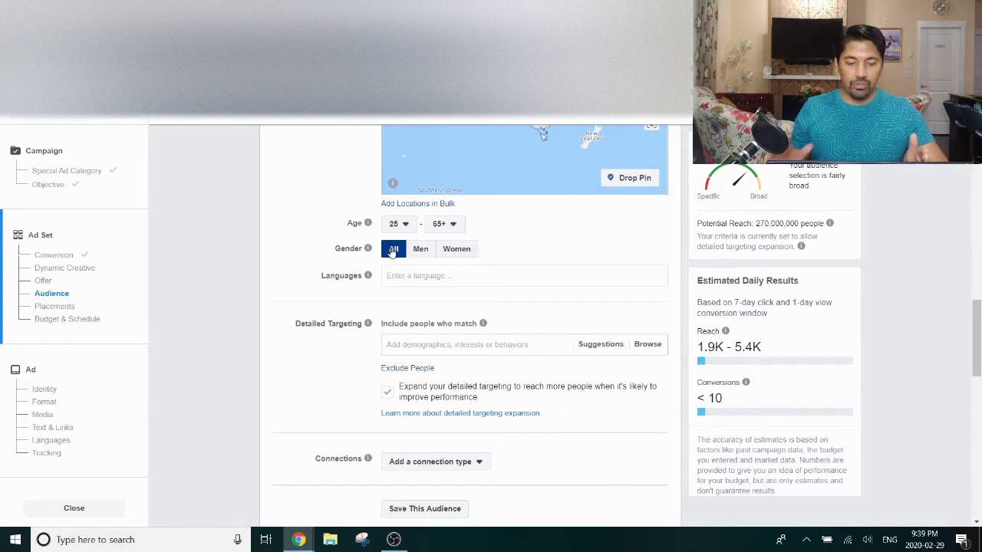
# Add English (All) as the audience's language
pyautogui.click(516, 275)
pyautogui.write('englis')
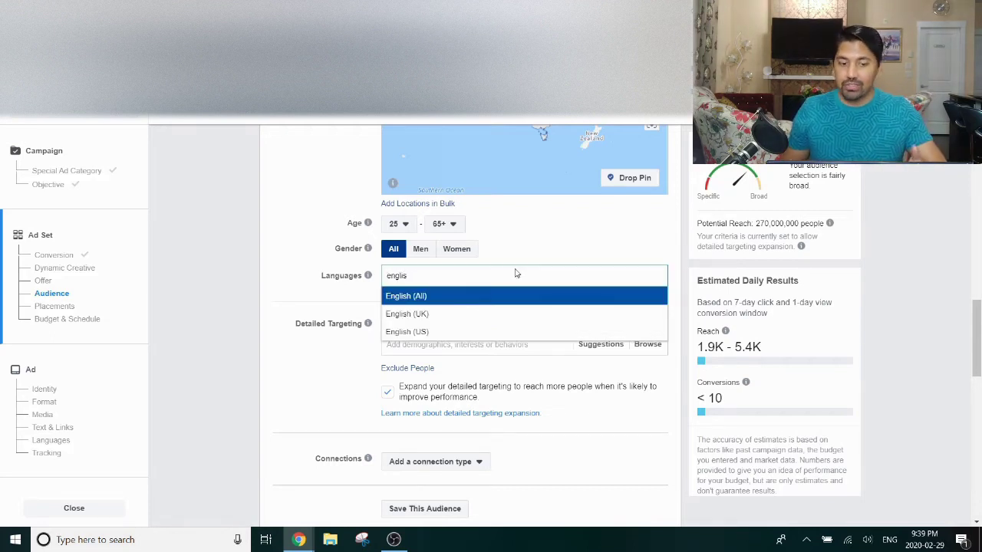
pyautogui.click(496, 296)
pyautogui.moveTo(362, 295)
pyautogui.click(320, 289)
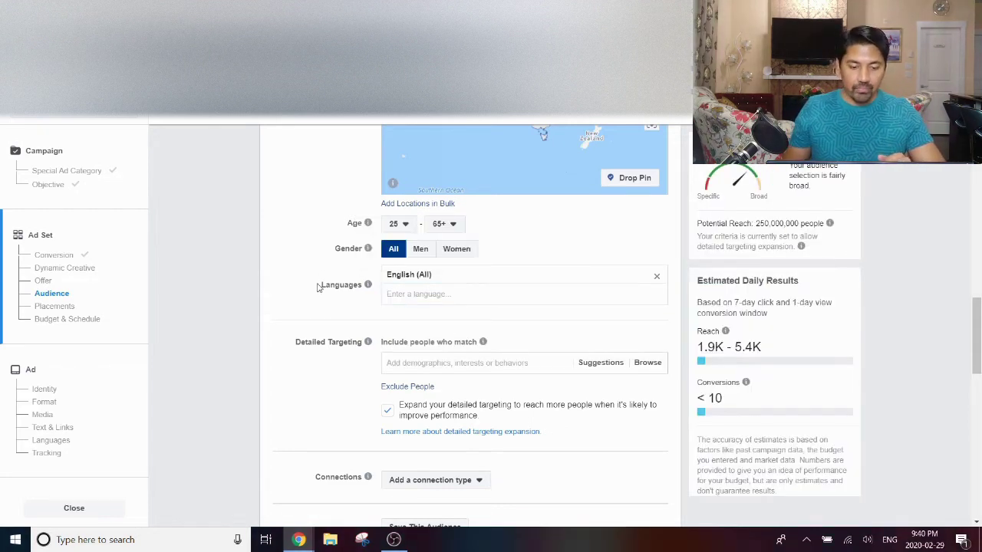
# Turn off the expansion of detailed targeting for the audience
pyautogui.scroll(-2, 322, 299)
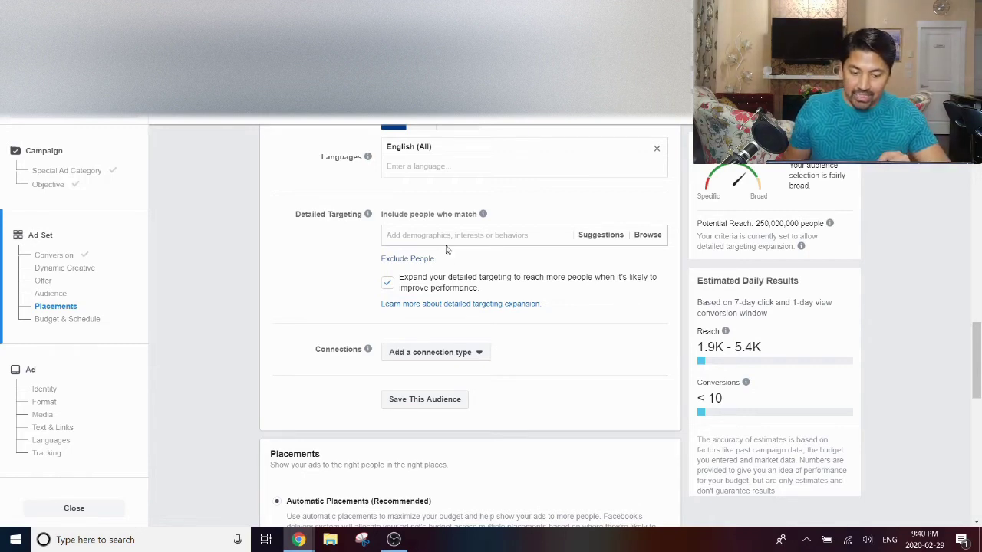
pyautogui.click(421, 288)
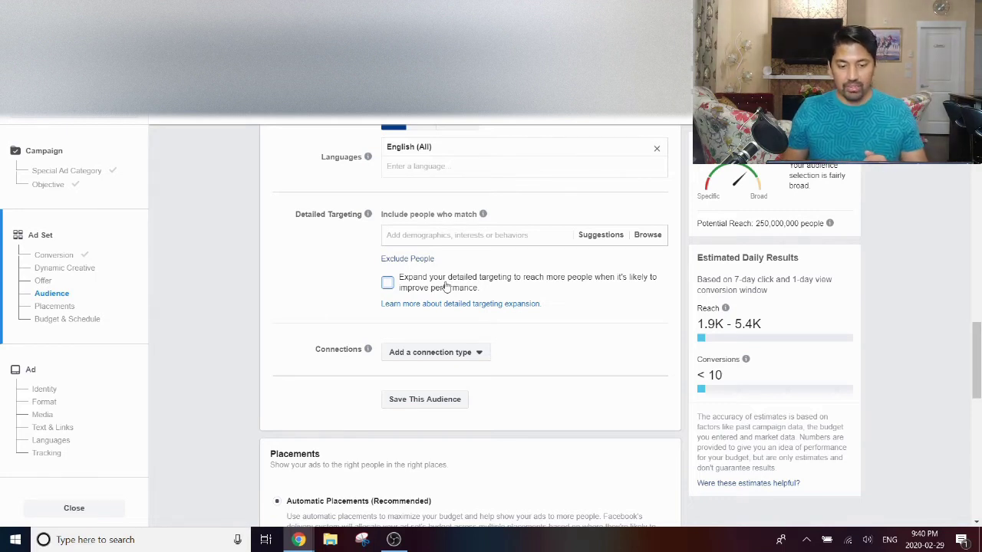
pyautogui.click(484, 236)
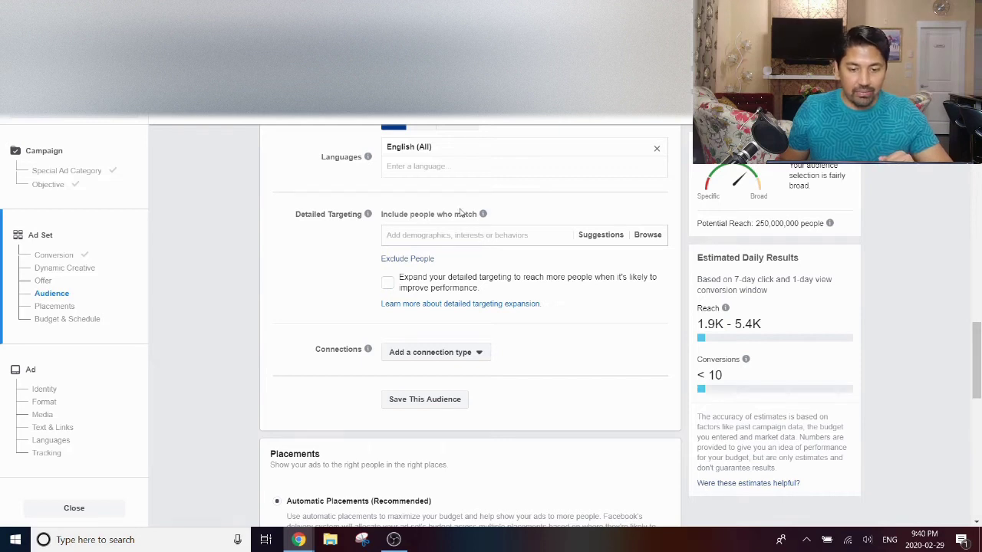
pyautogui.click(146, 11)
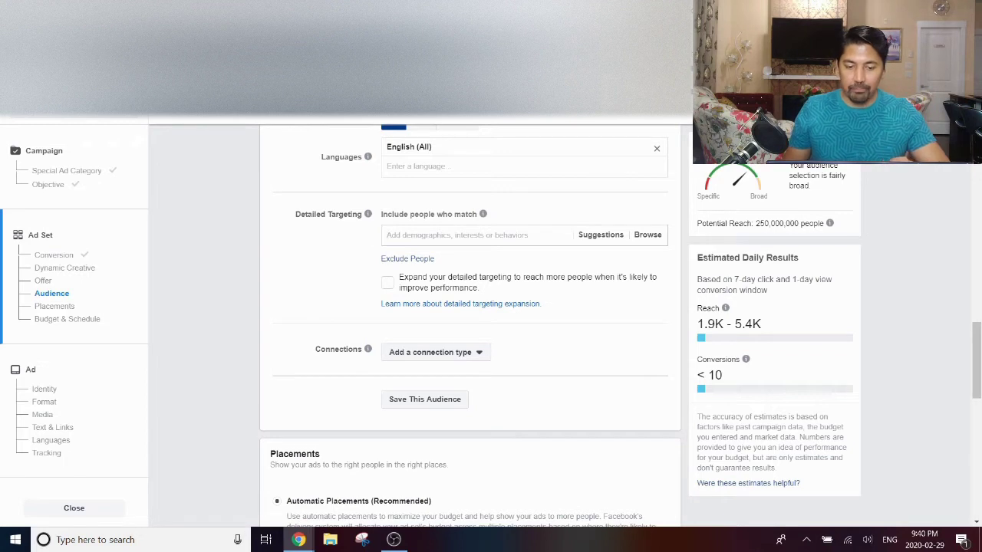
# Search the detailed targeting options for "housewife" and clear the search text
pyautogui.click(507, 238)
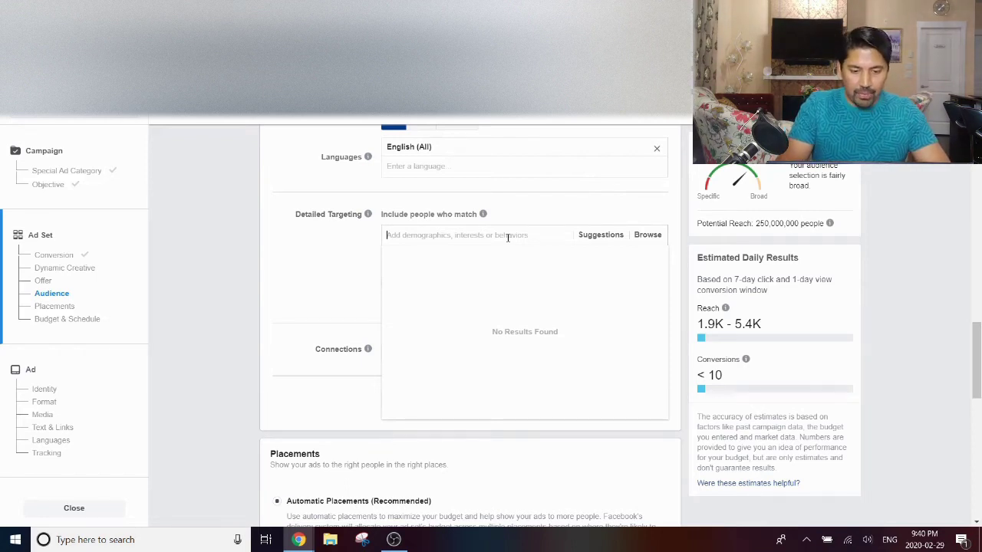
pyautogui.write('housewife')
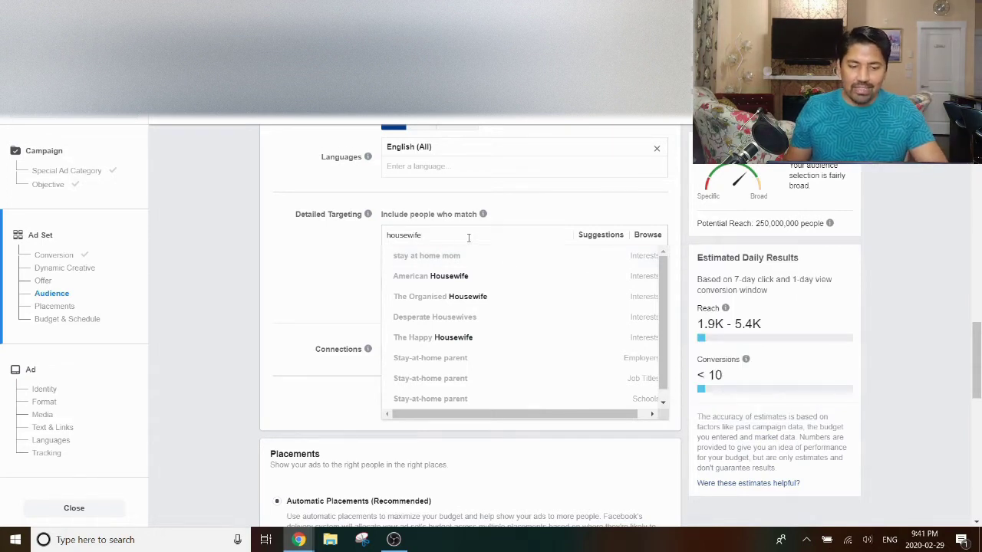
pyautogui.moveTo(421, 241); pyautogui.dragTo(372, 244)
pyautogui.press('BackSpace')
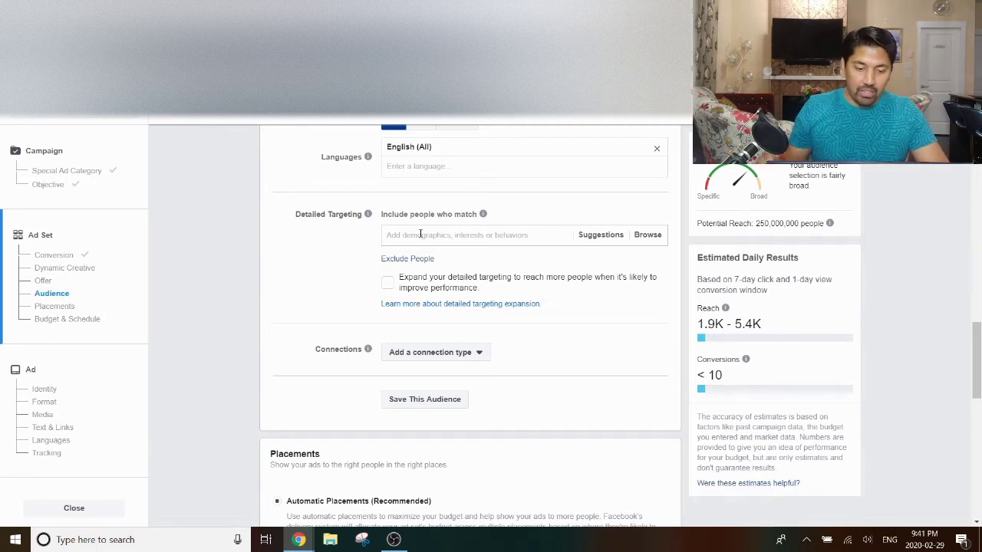
# Add the Cooking interest to the audience's detailed targeting
pyautogui.write('cooking')
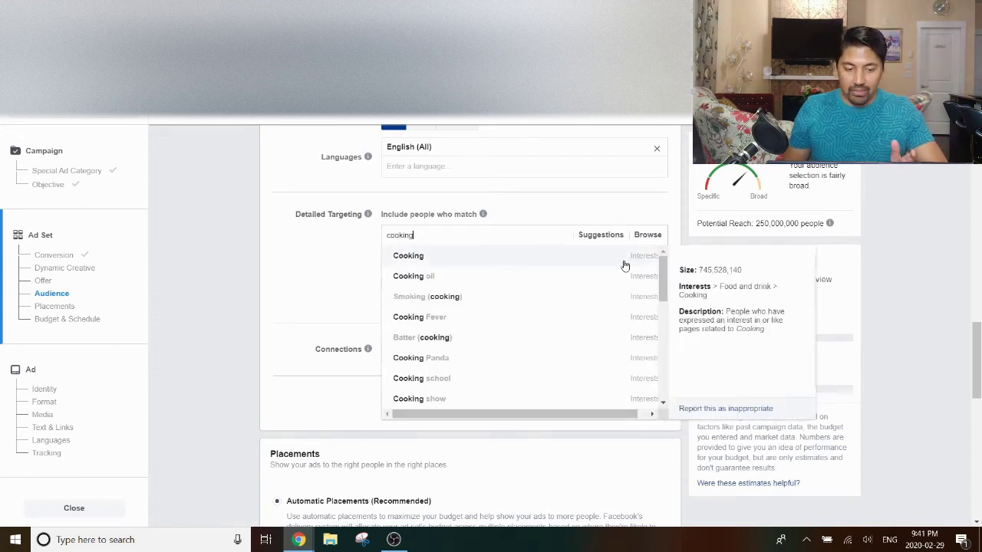
pyautogui.click(528, 260)
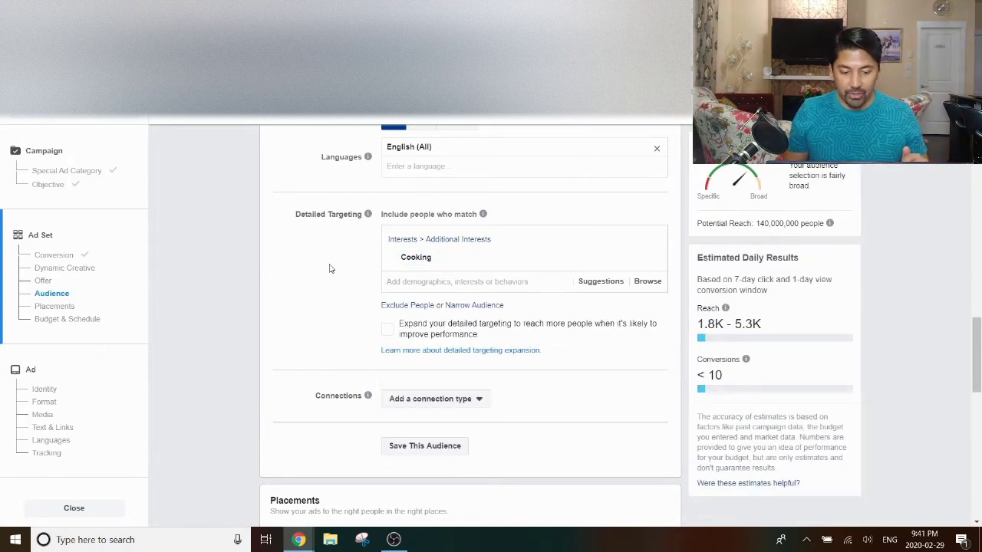
pyautogui.scroll(-1, 330, 265)
pyautogui.moveTo(415, 196)
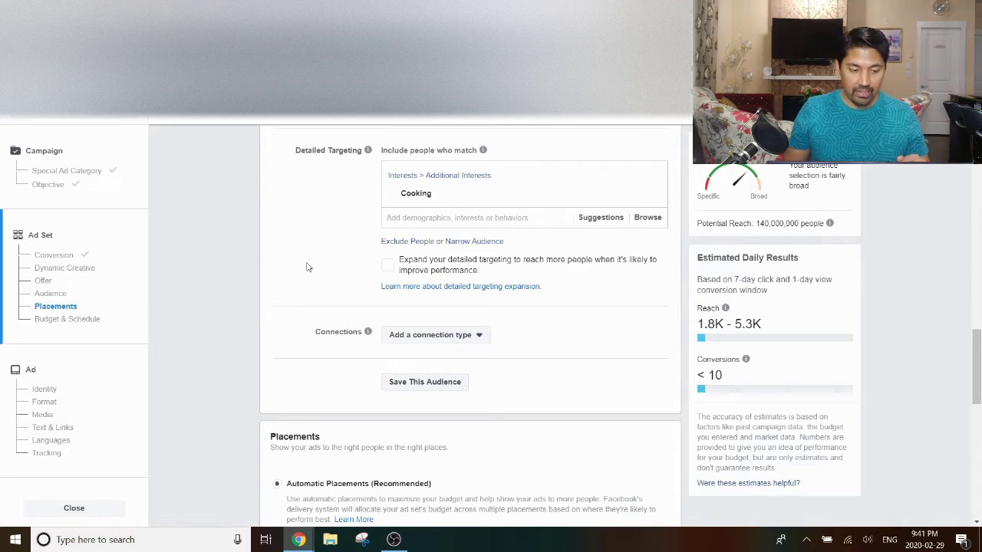
# Switch to manual placements and limit the Feeds group to Facebook News Feed and Instagram Feed
pyautogui.scroll(-2, 330, 245)
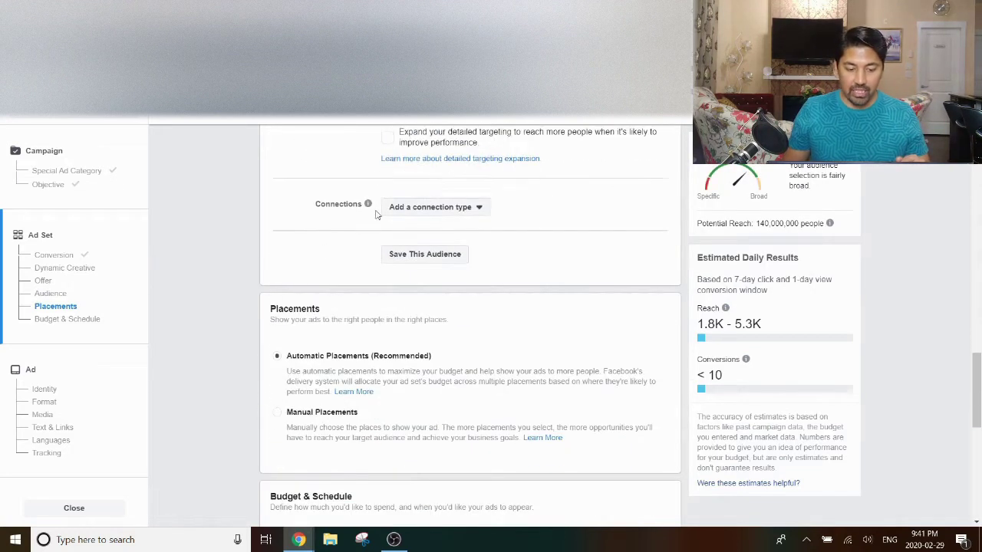
pyautogui.scroll(-2, 278, 270)
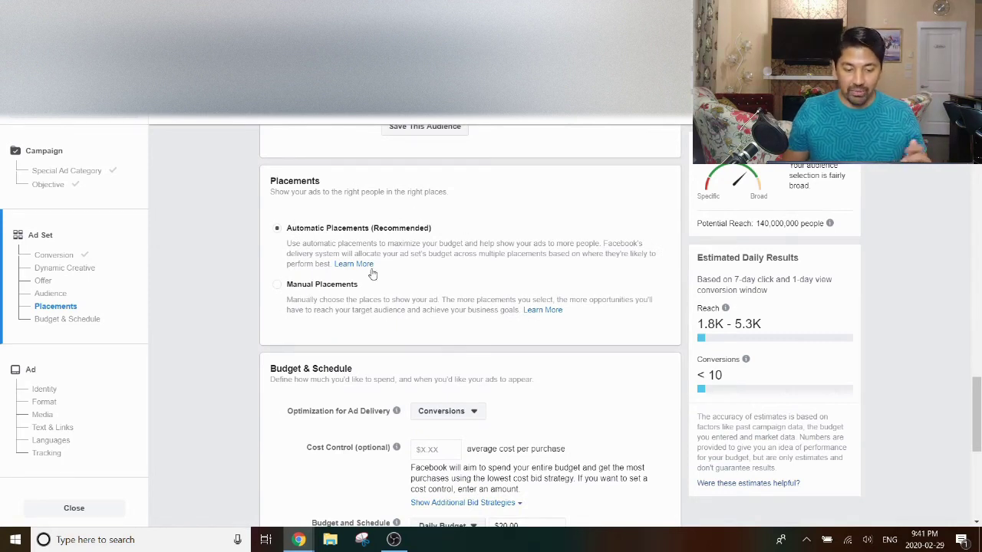
pyautogui.click(350, 286)
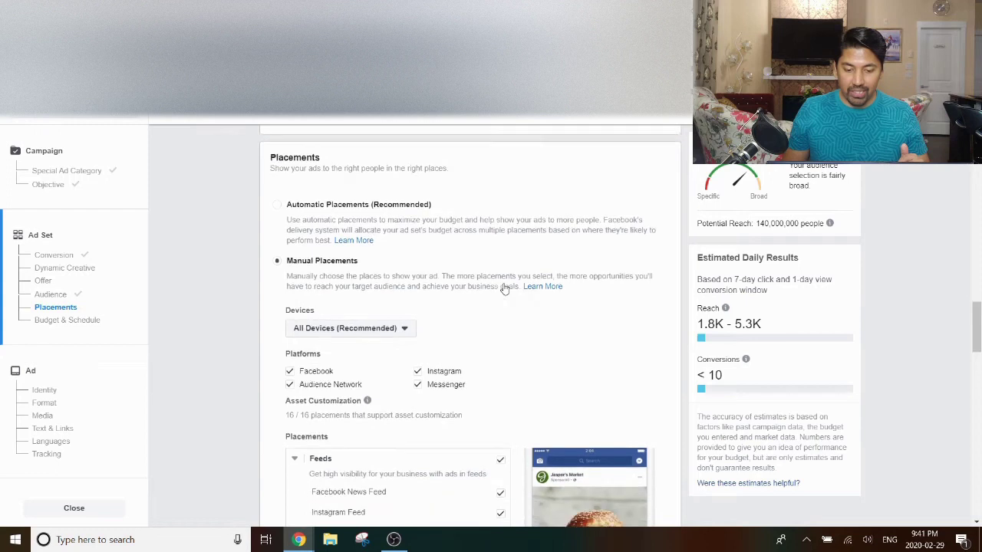
pyautogui.scroll(-3, 505, 287)
pyautogui.click(502, 291)
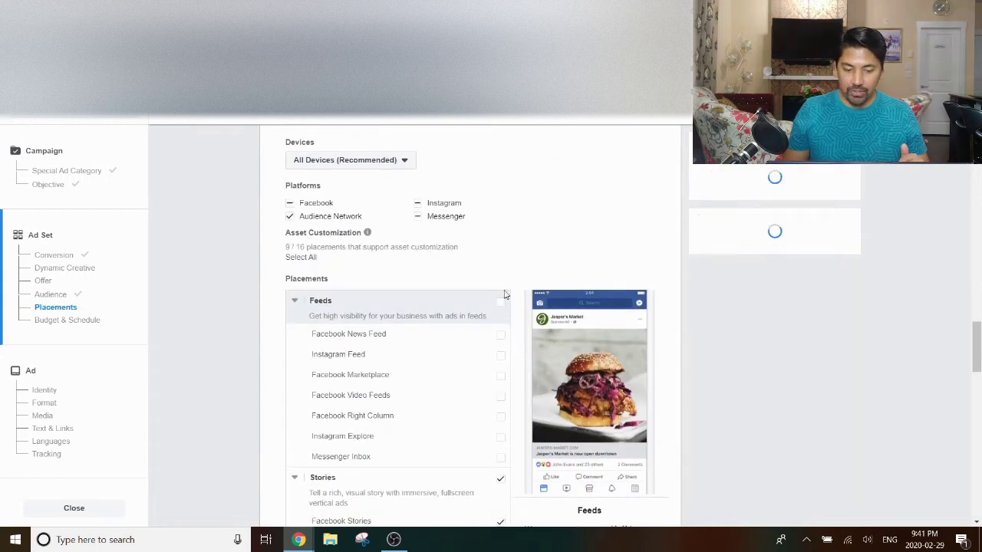
pyautogui.click(499, 337)
pyautogui.click(500, 355)
pyautogui.scroll(-3, 521, 244)
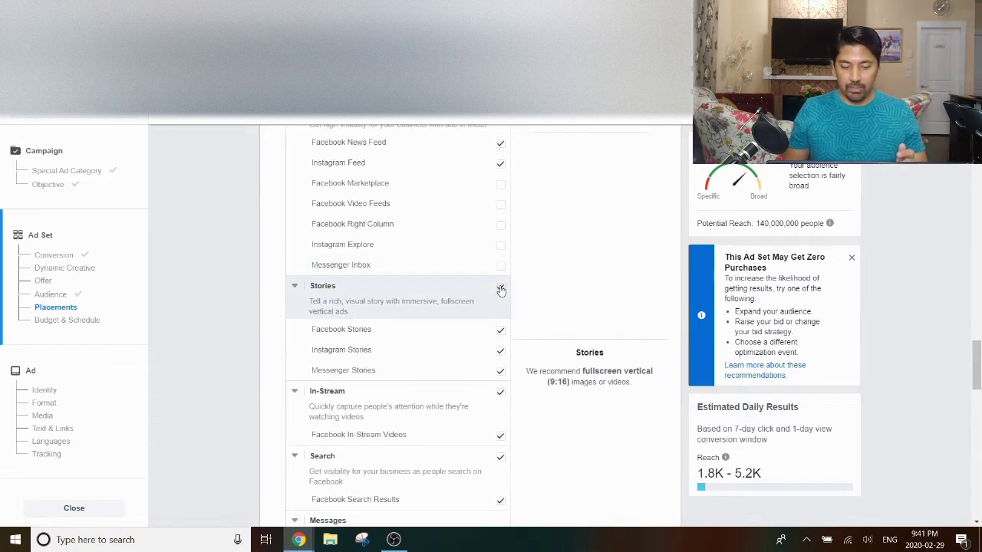
# Exclude the Stories, In-Stream, Search, In-Article, and Apps and Sites placement groups
pyautogui.click(501, 286)
pyautogui.click(501, 394)
pyautogui.click(501, 458)
pyautogui.scroll(-3, 507, 230)
pyautogui.click(500, 394)
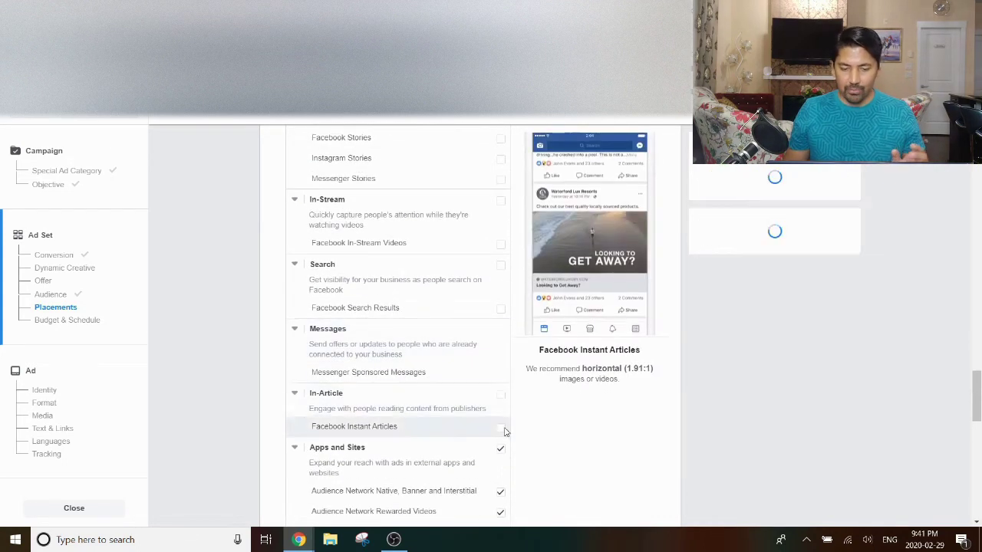
pyautogui.click(500, 451)
pyautogui.scroll(-3, 501, 384)
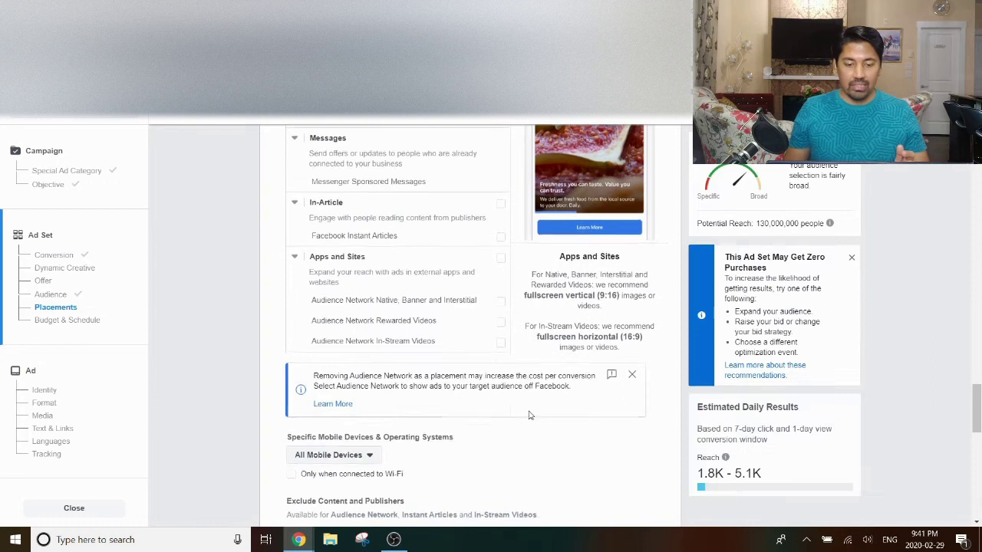
# Review the manual placement settings, from the selected feeds to the mobile device and publisher options
pyautogui.scroll(6, 522, 323)
pyautogui.scroll(1, 526, 322)
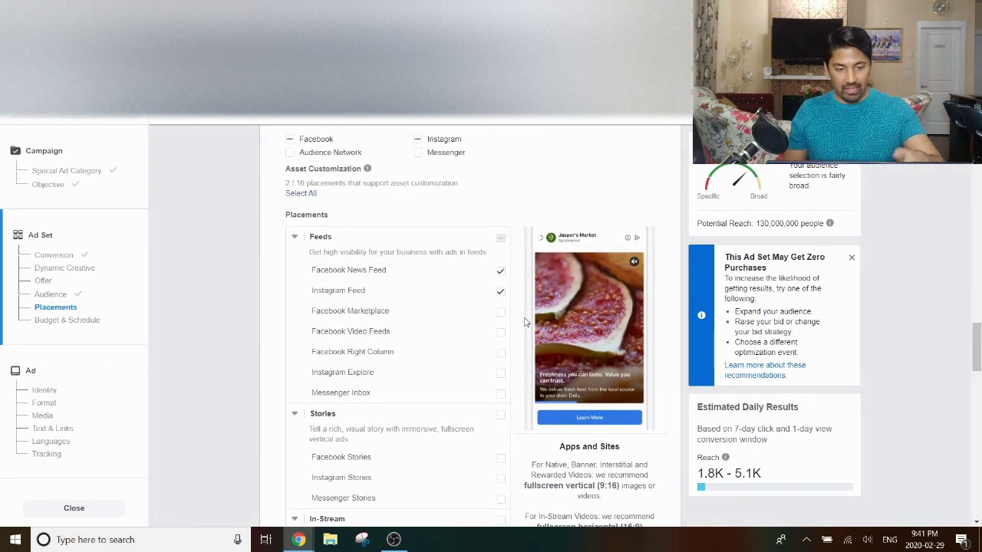
pyautogui.scroll(3, 499, 338)
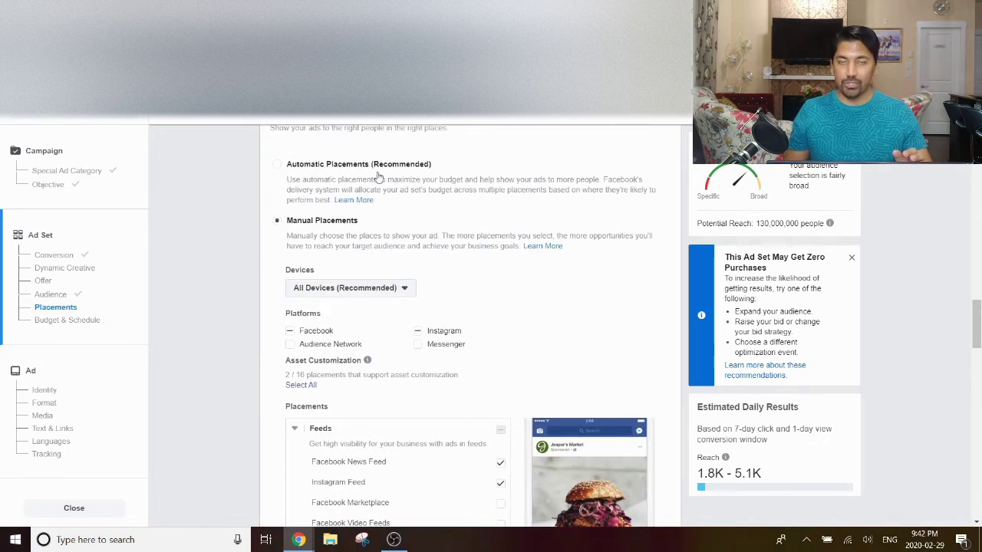
pyautogui.scroll(-4, 491, 244)
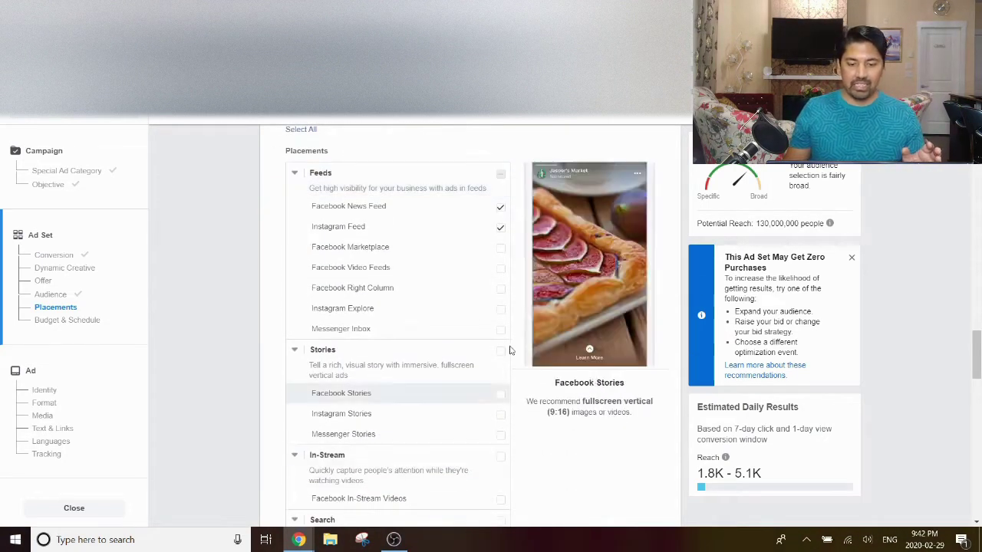
pyautogui.click(500, 231)
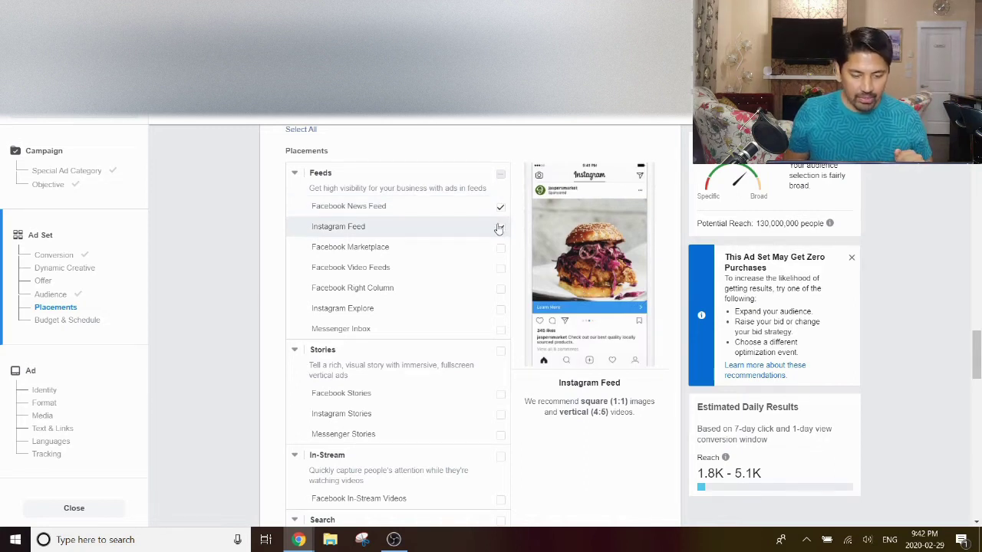
pyautogui.scroll(-2, 498, 228)
pyautogui.scroll(-10, 498, 228)
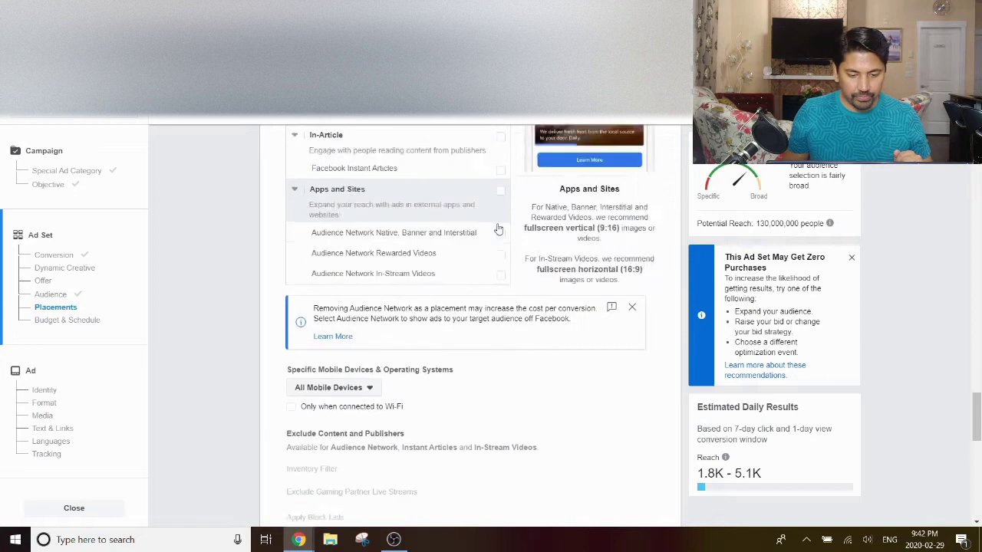
# Choose Conversions as the ad set's optimization for ad delivery
pyautogui.scroll(-3, 389, 198)
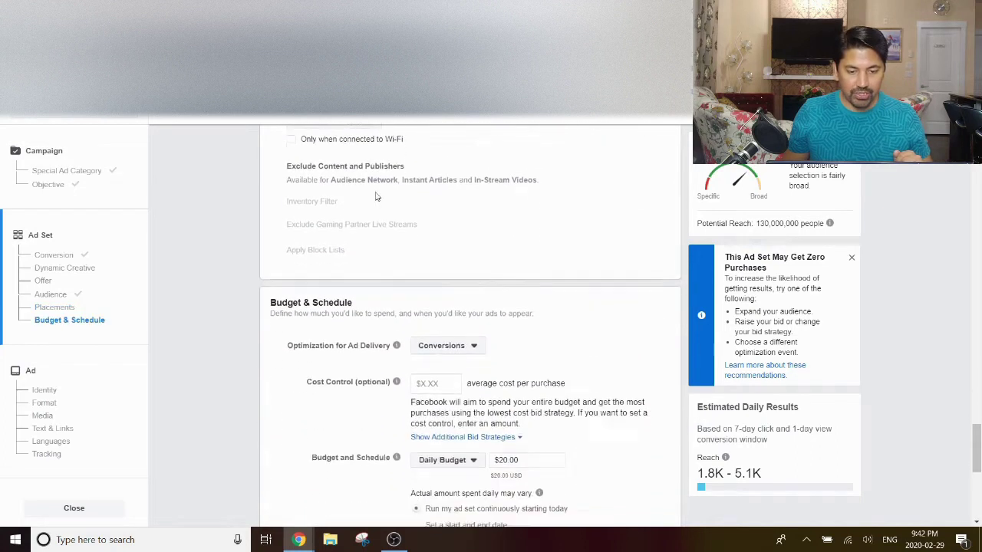
pyautogui.click(458, 168)
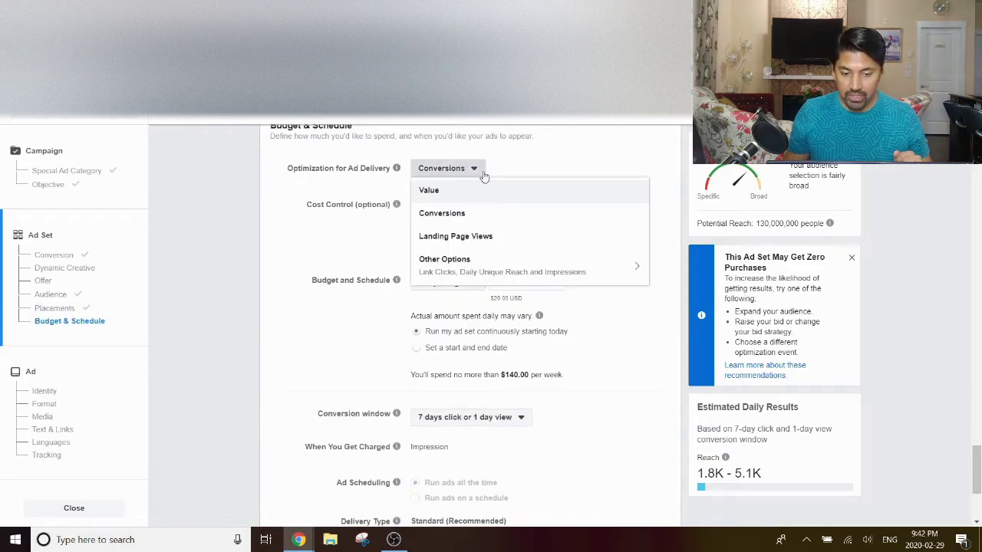
pyautogui.click(479, 217)
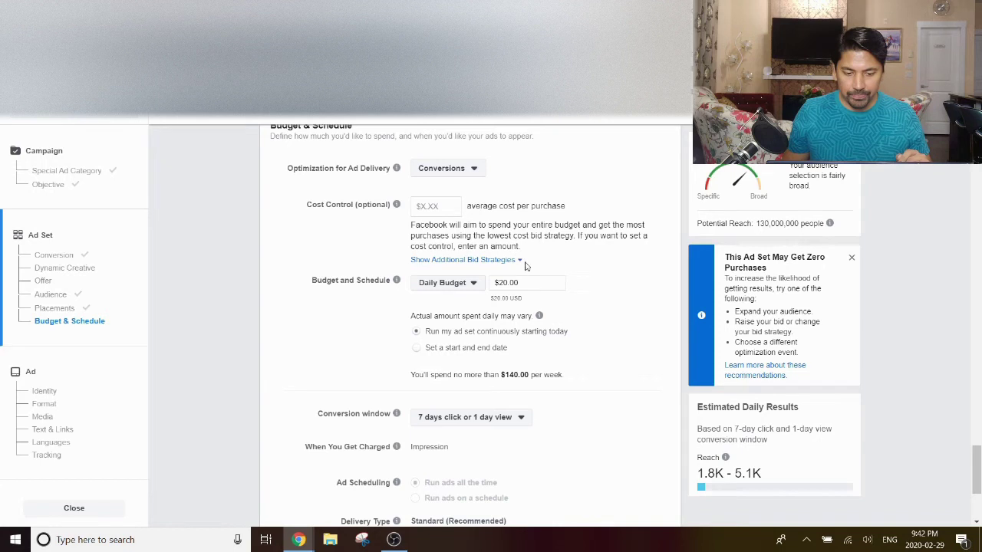
# Switch the ad set's schedule to run between a set start and end date
pyautogui.scroll(-1, 521, 274)
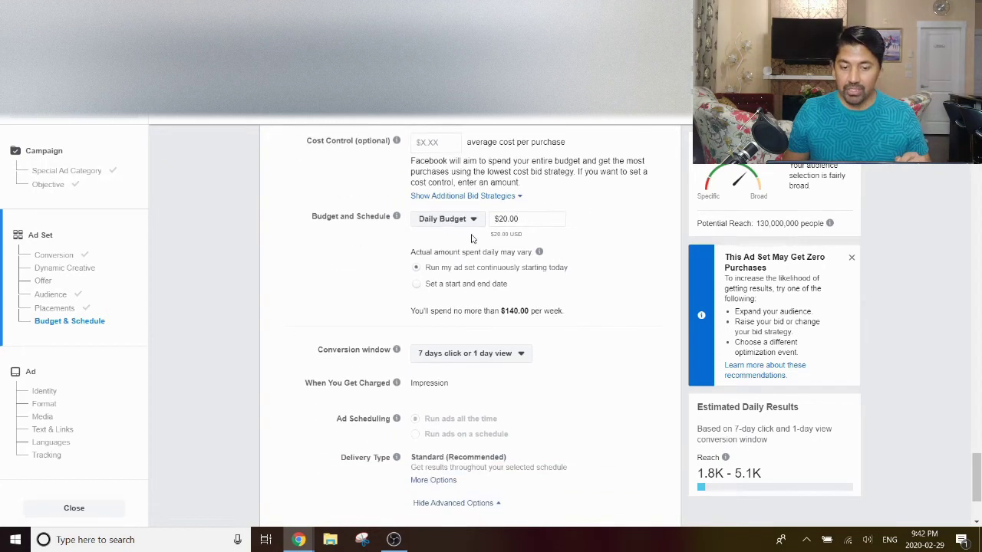
pyautogui.click(504, 218)
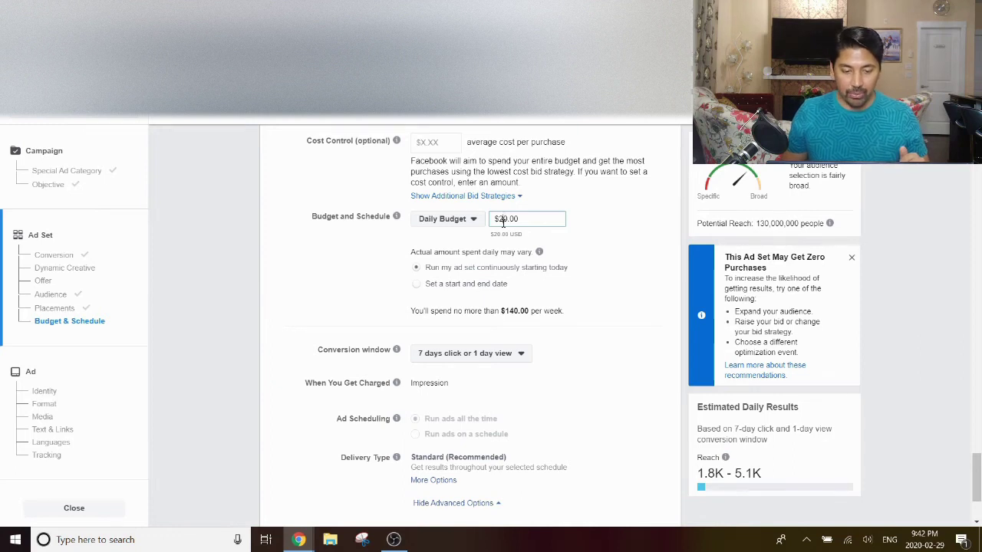
pyautogui.click(471, 284)
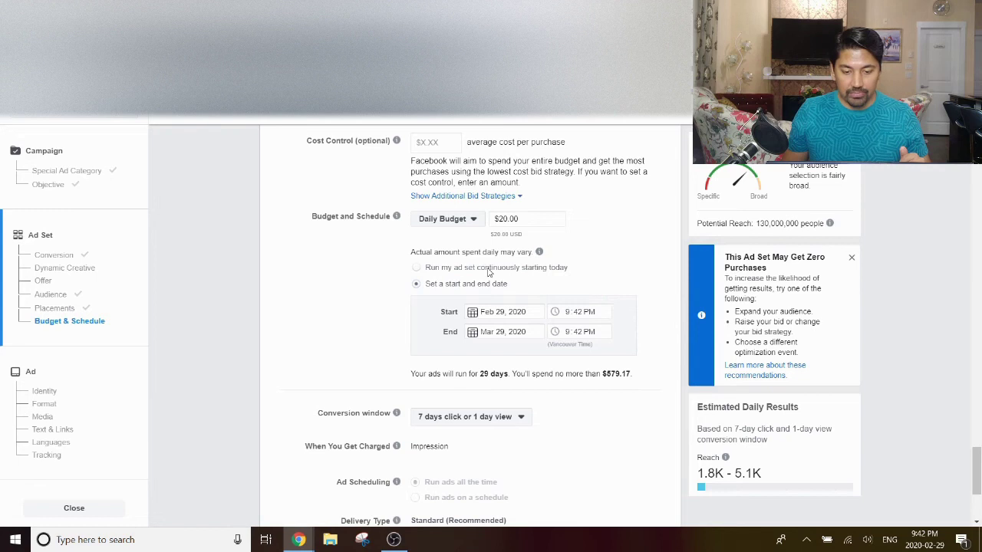
# Set the ad set's start date to March 2, 2020, keeping the start and end date schedule
pyautogui.click(489, 269)
pyautogui.click(480, 285)
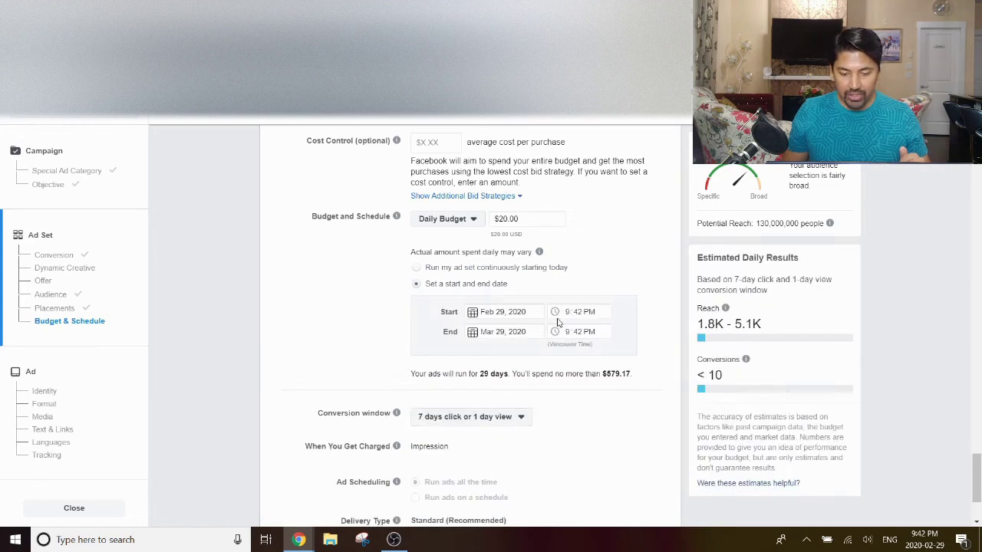
pyautogui.click(525, 312)
pyautogui.click(606, 337)
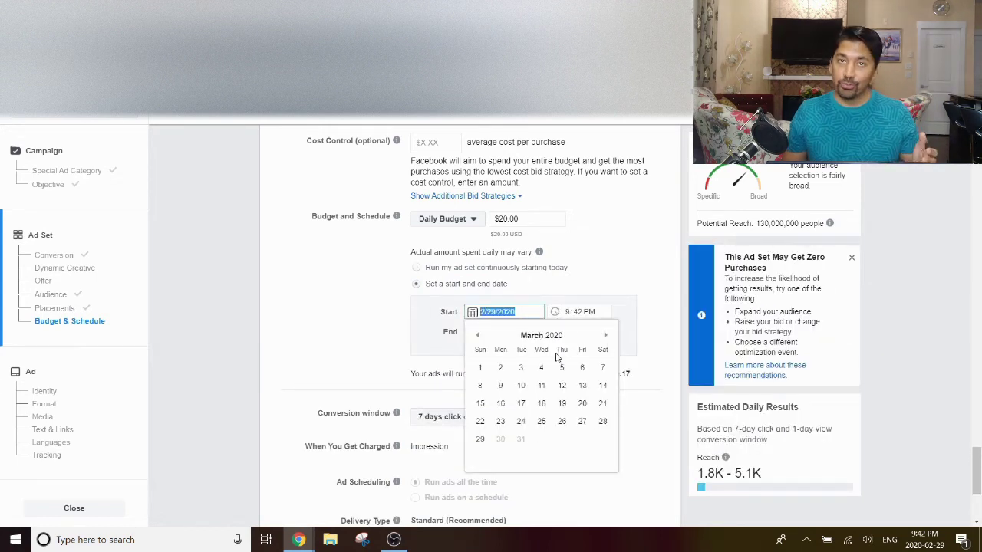
pyautogui.click(501, 369)
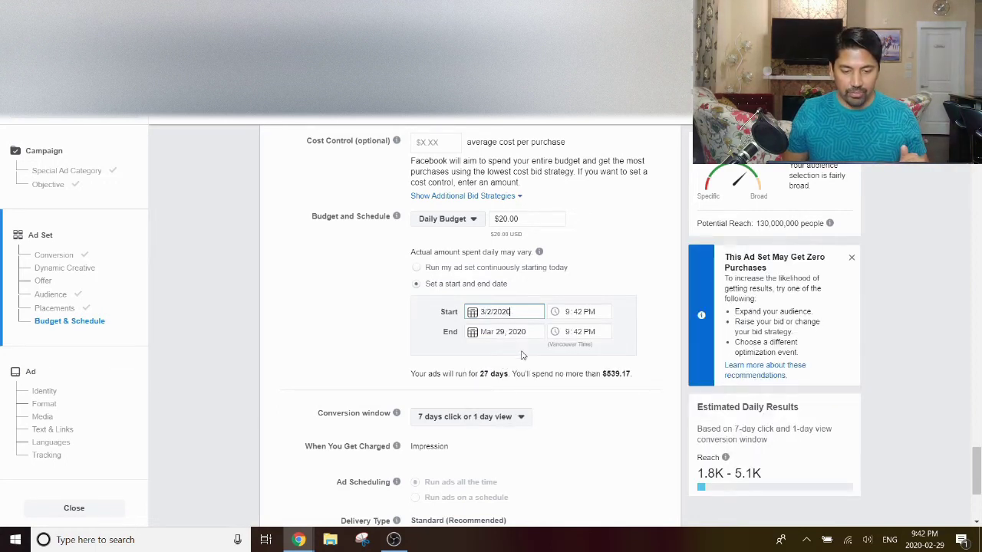
# Check the remaining ad set settings and continue to the ad's media and text settings
pyautogui.scroll(-2, 521, 355)
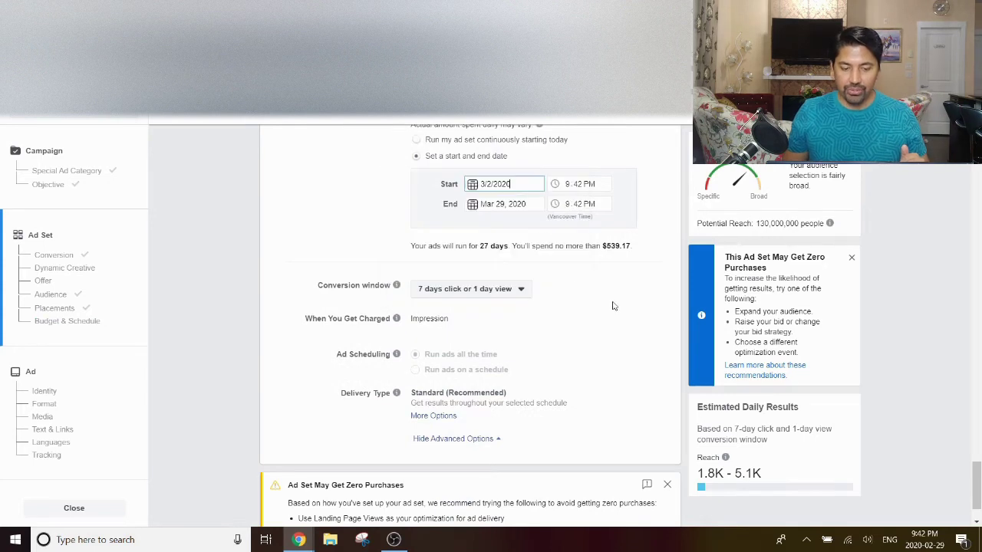
pyautogui.moveTo(342, 280)
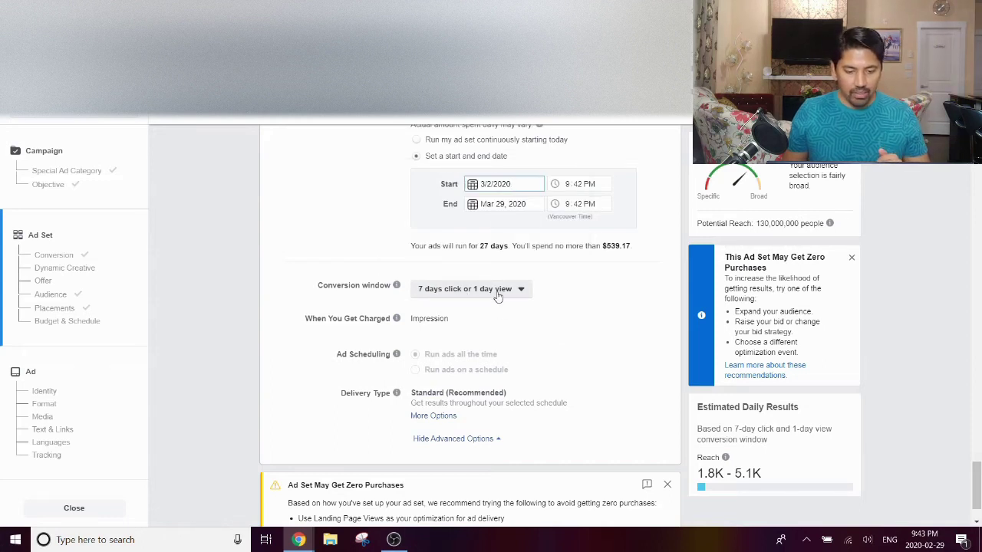
pyautogui.scroll(-2, 537, 291)
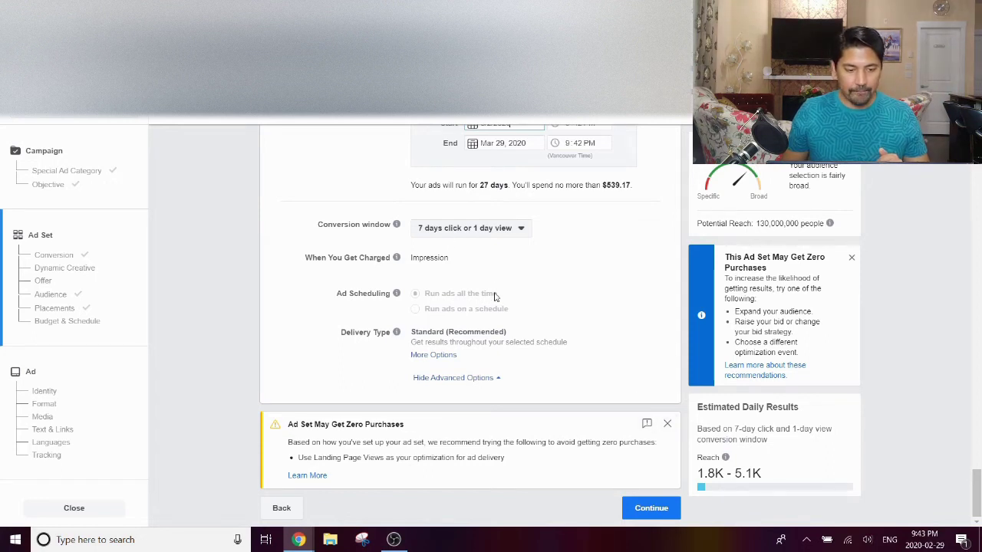
pyautogui.scroll(15, 495, 297)
pyautogui.scroll(10, 607, 305)
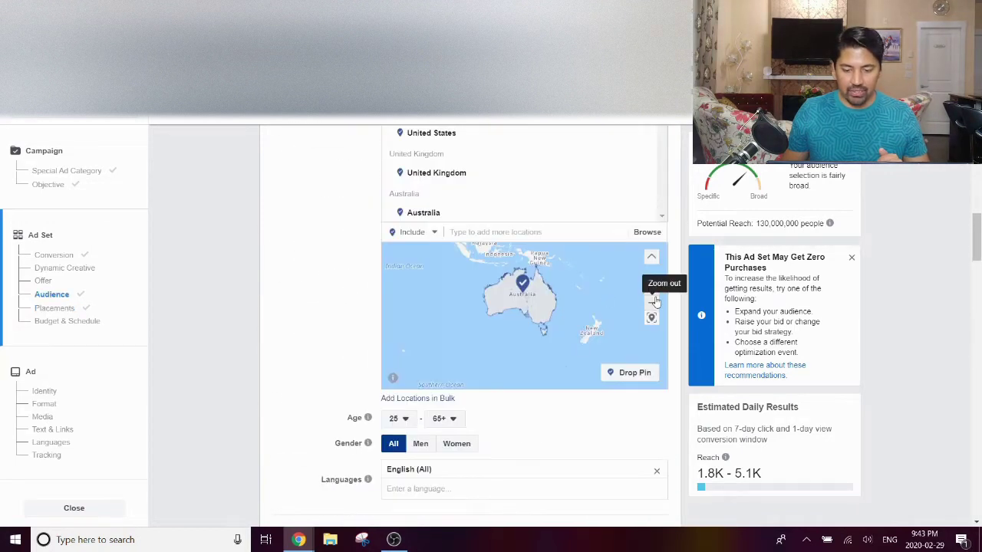
pyautogui.scroll(-20, 656, 302)
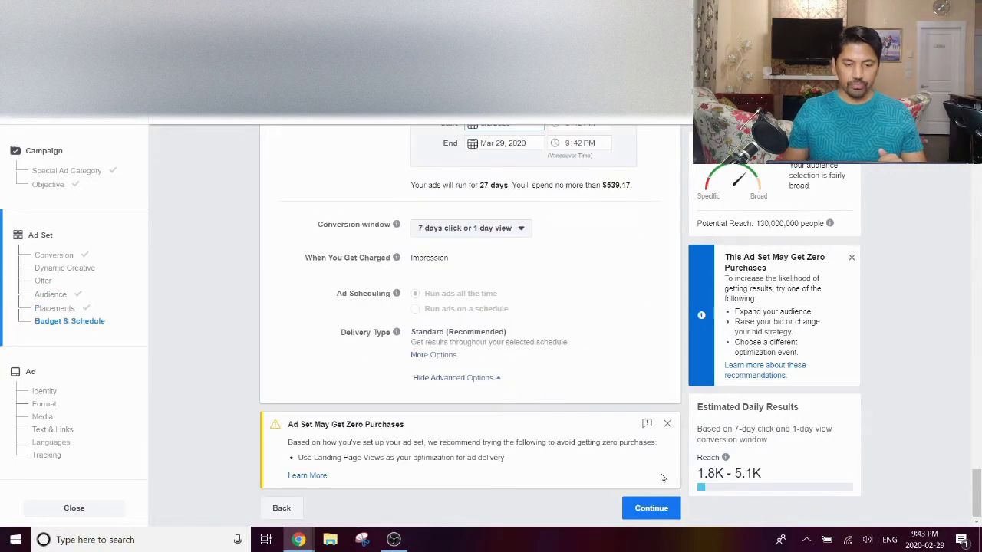
pyautogui.click(651, 508)
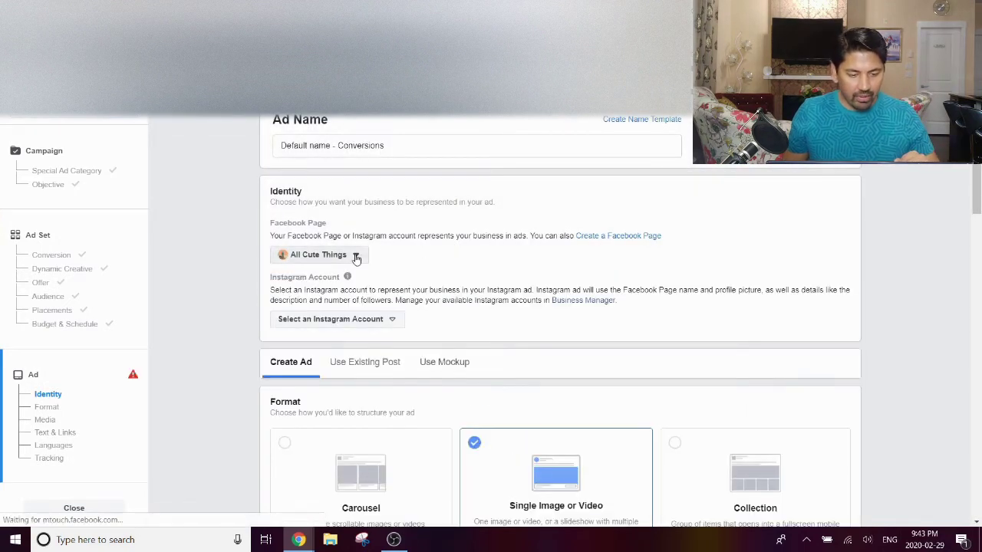
pyautogui.scroll(-2, 434, 198)
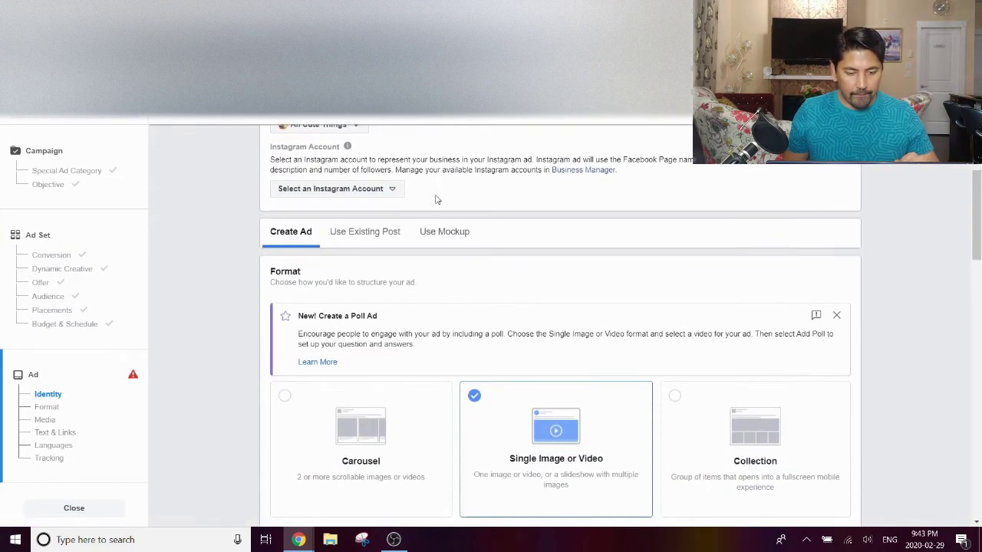
pyautogui.scroll(-7, 435, 198)
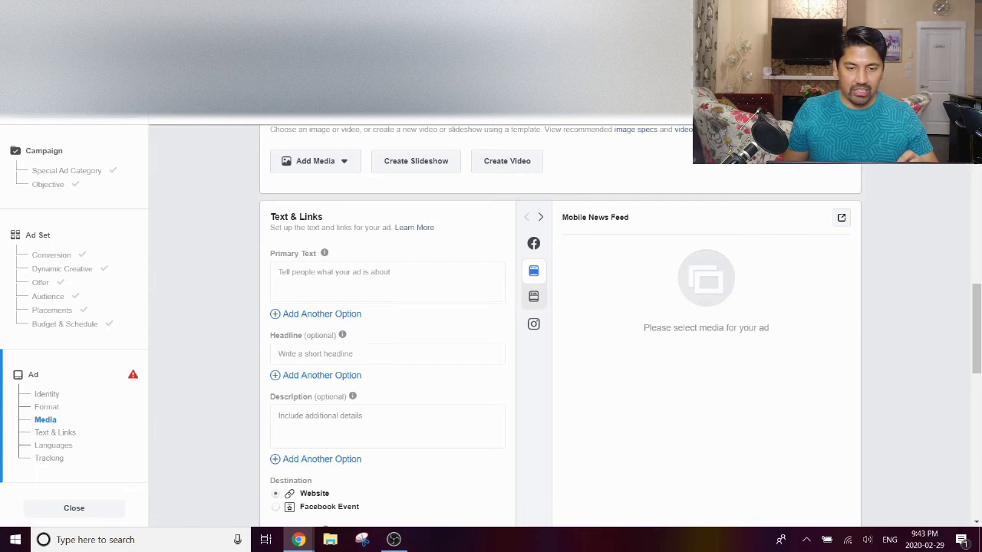
# Capture a snip of the hanging trash bag photo on the care4you store's product page with Snipping Tool
pyautogui.hotkey('ctrl', 'Tab')
pyautogui.hotkey('ctrl', 'shift', 'Tab')
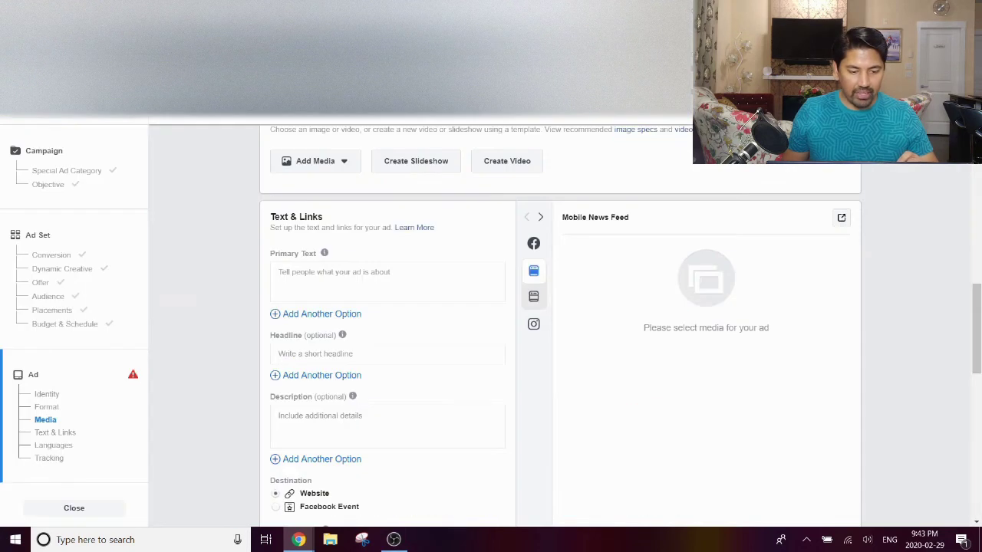
pyautogui.hotkey('ctrl', 'shift', 'Tab')
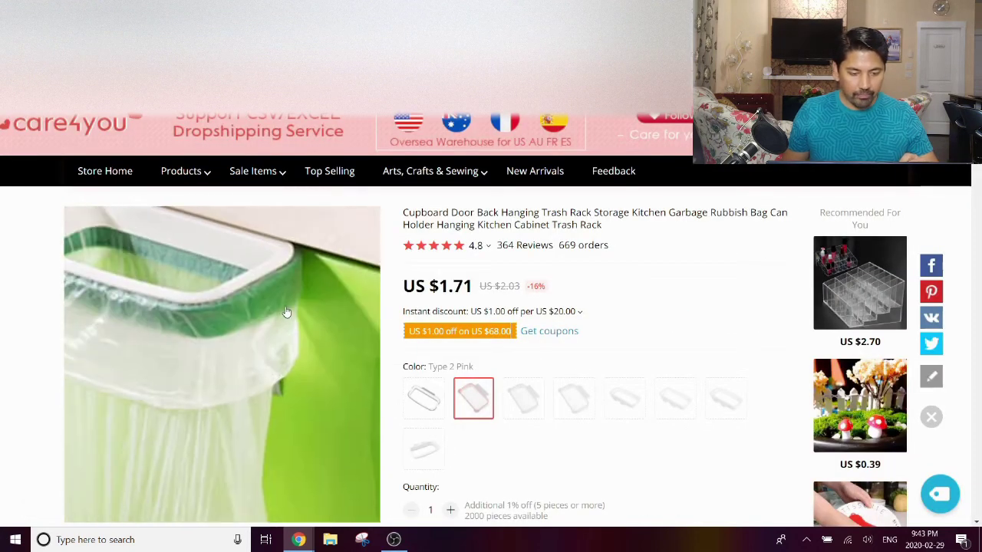
pyautogui.rightClick(285, 310)
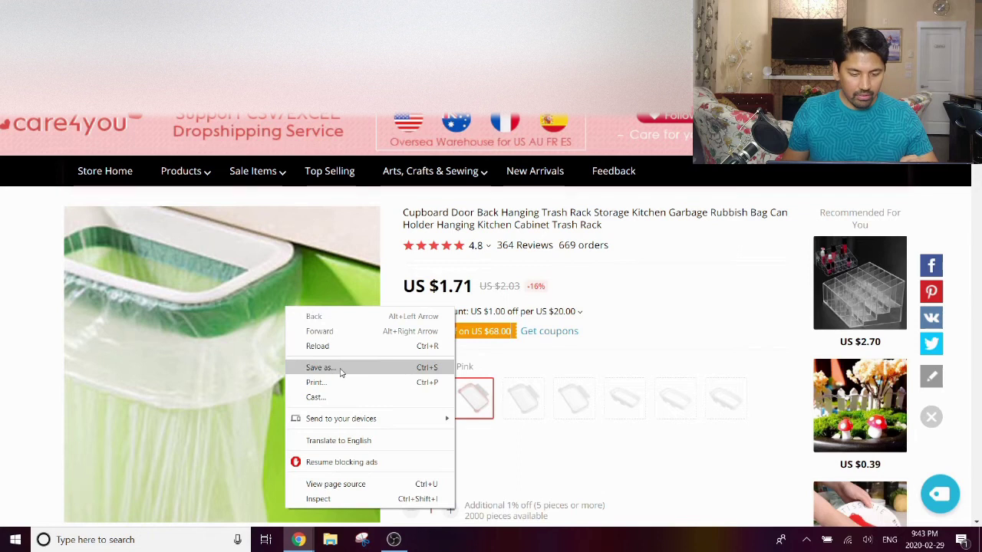
pyautogui.click(599, 293)
pyautogui.click(363, 545)
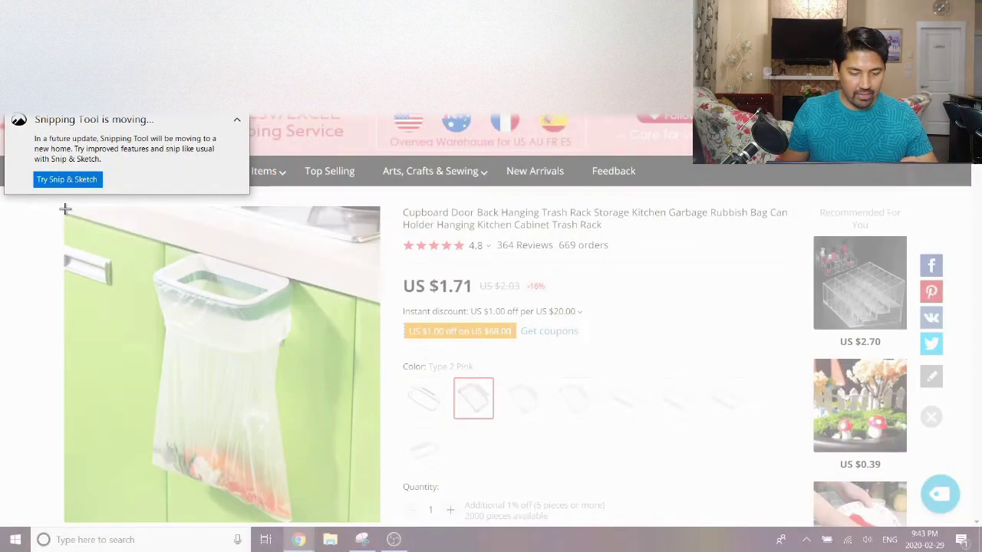
pyautogui.moveTo(66, 208); pyautogui.dragTo(377, 520)
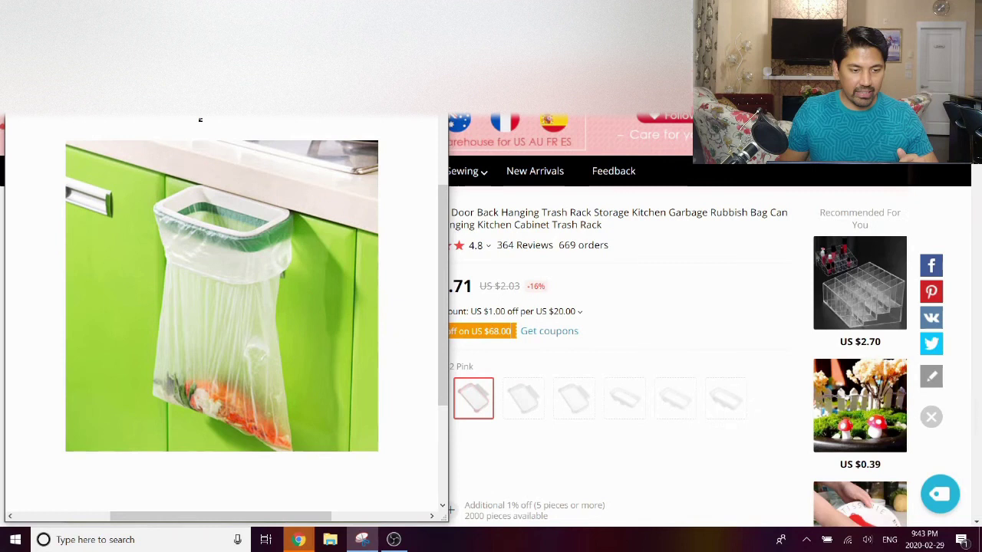
# Save the captured product snip, replacing the existing file of the same name
pyautogui.hotkey('ctrl', 's')
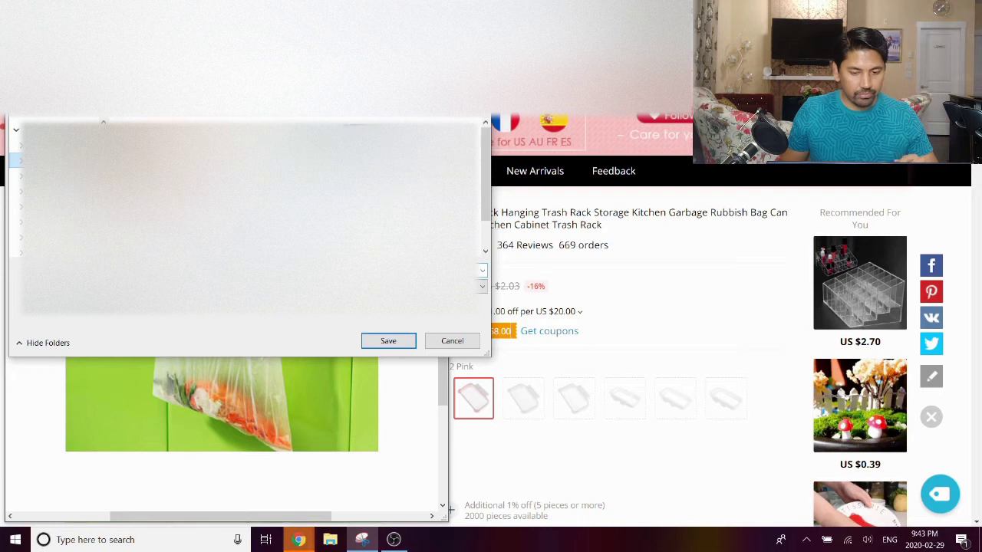
pyautogui.click(398, 340)
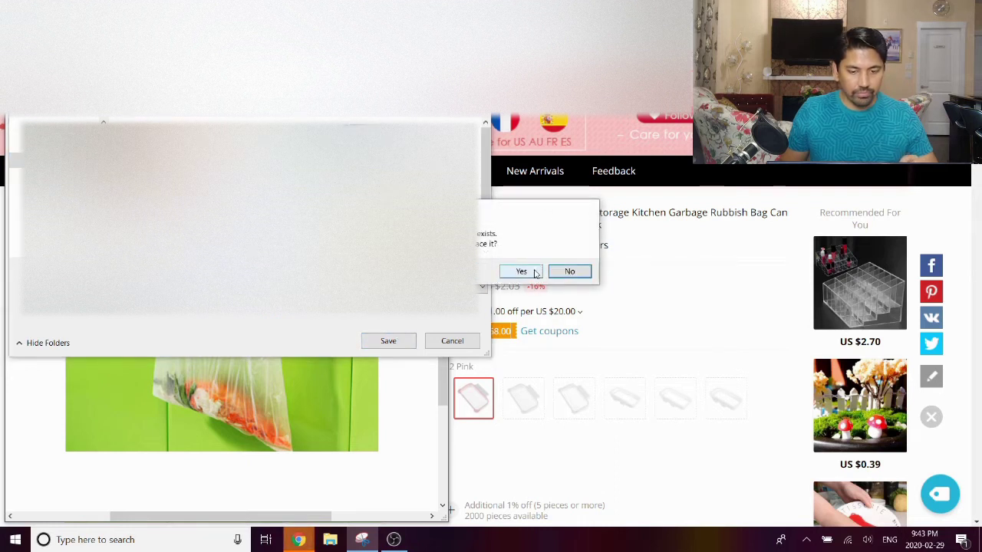
pyautogui.click(535, 273)
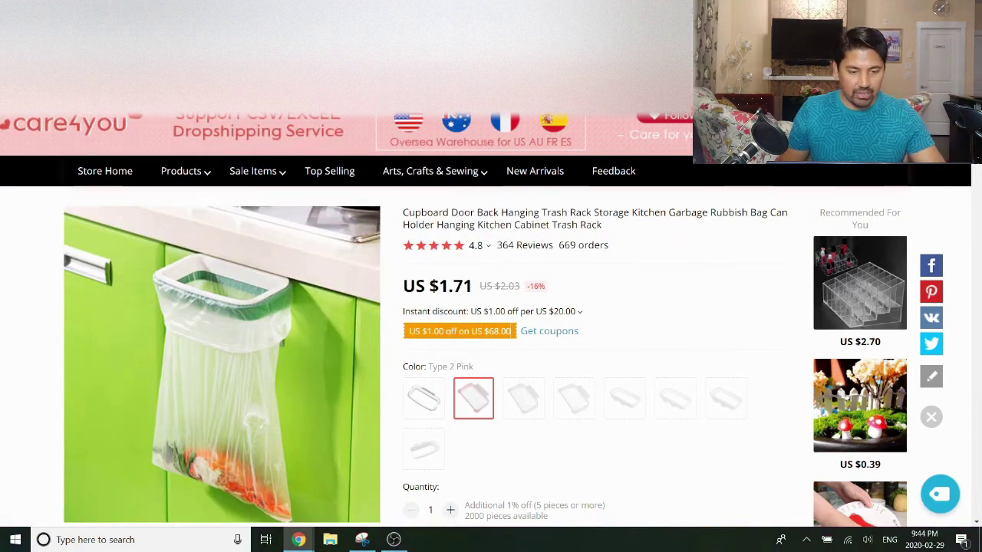
# Return to the ad setup and upload the saved trash bag holder snip as the ad's image
pyautogui.hotkey('ctrl', 'Tab')
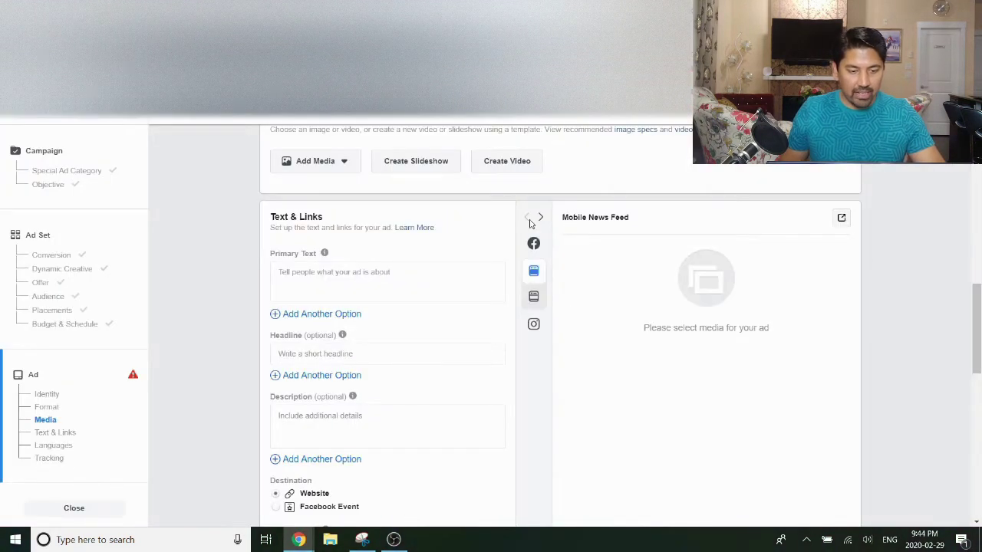
pyautogui.click(330, 166)
pyautogui.click(331, 190)
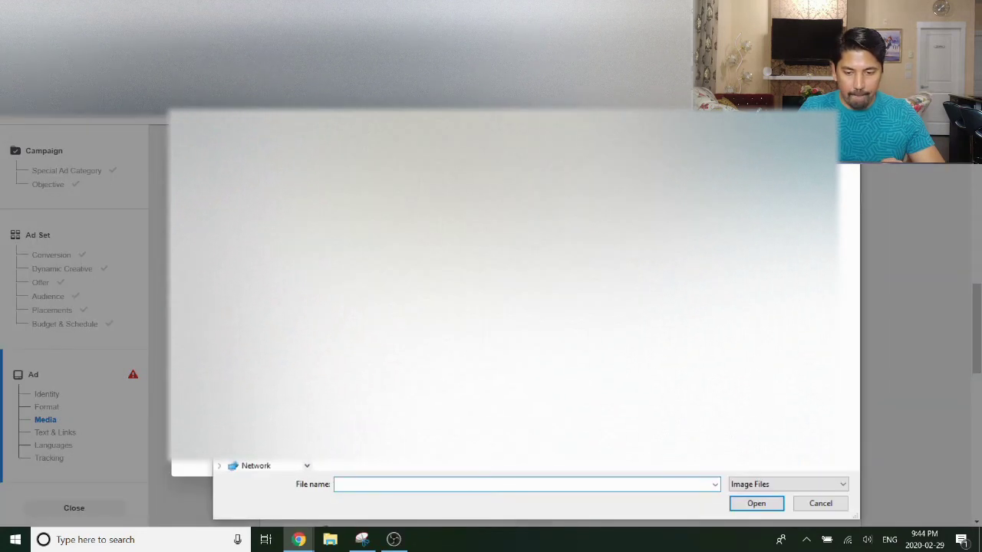
pyautogui.doubleClick(476, 253)
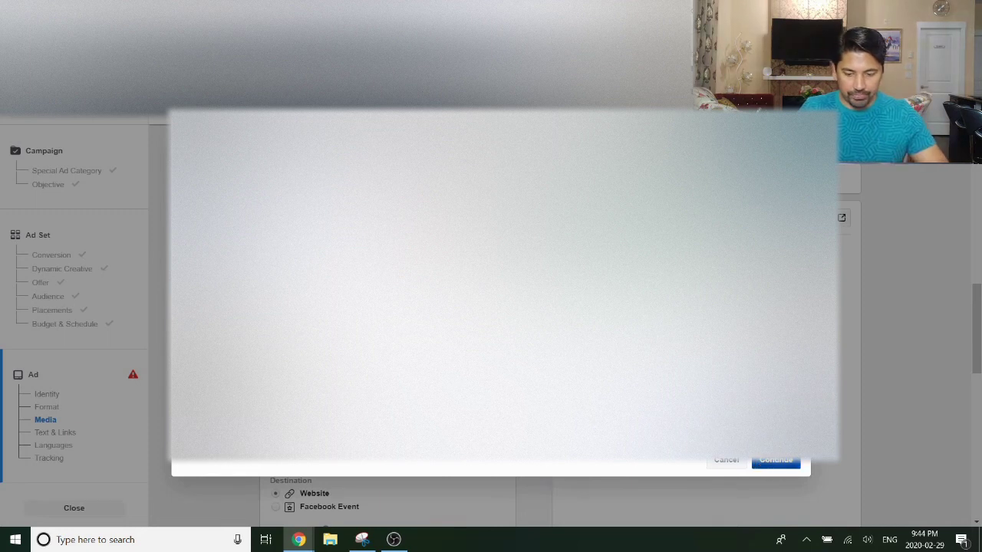
pyautogui.click(758, 463)
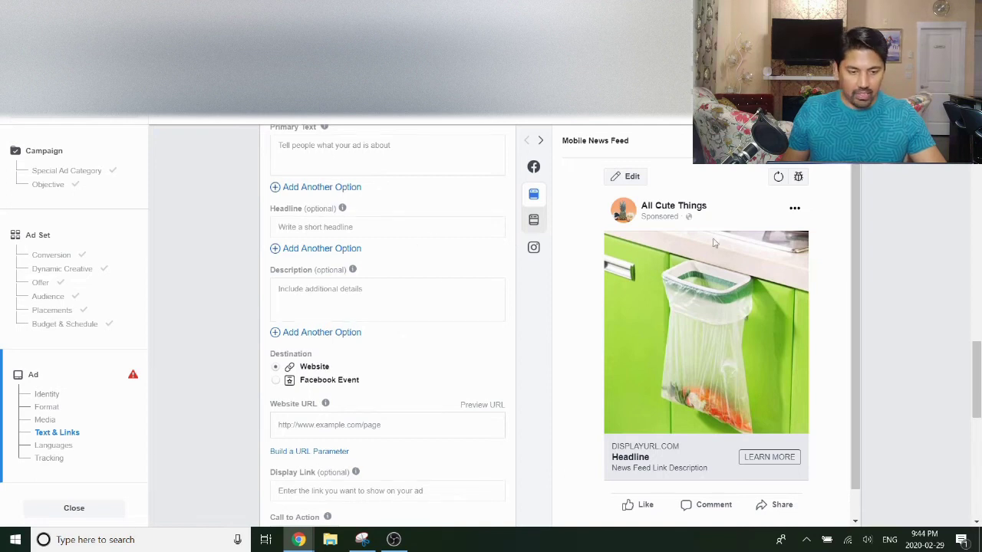
pyautogui.scroll(2, 401, 223)
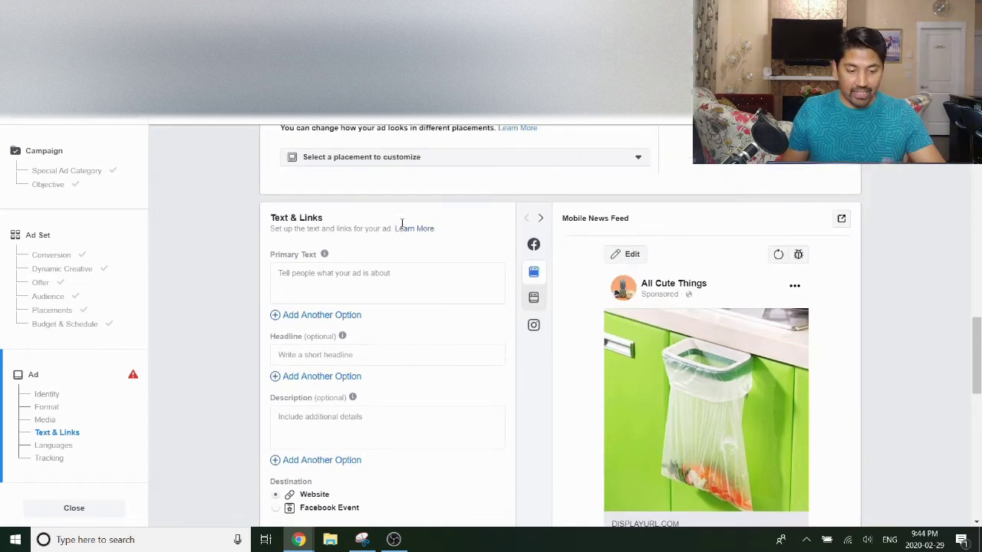
pyautogui.click(424, 286)
pyautogui.click(463, 359)
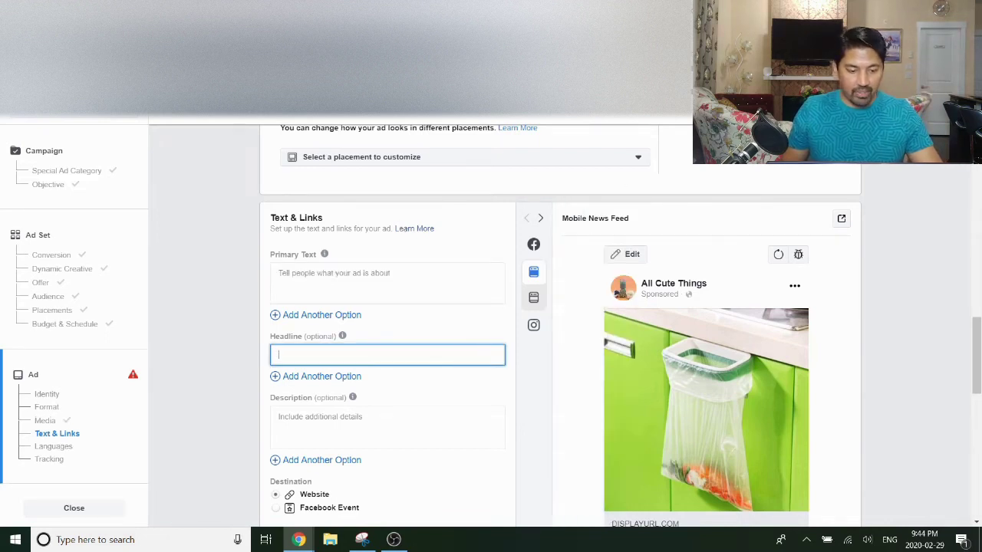
pyautogui.click(506, 11)
pyautogui.click(461, 11)
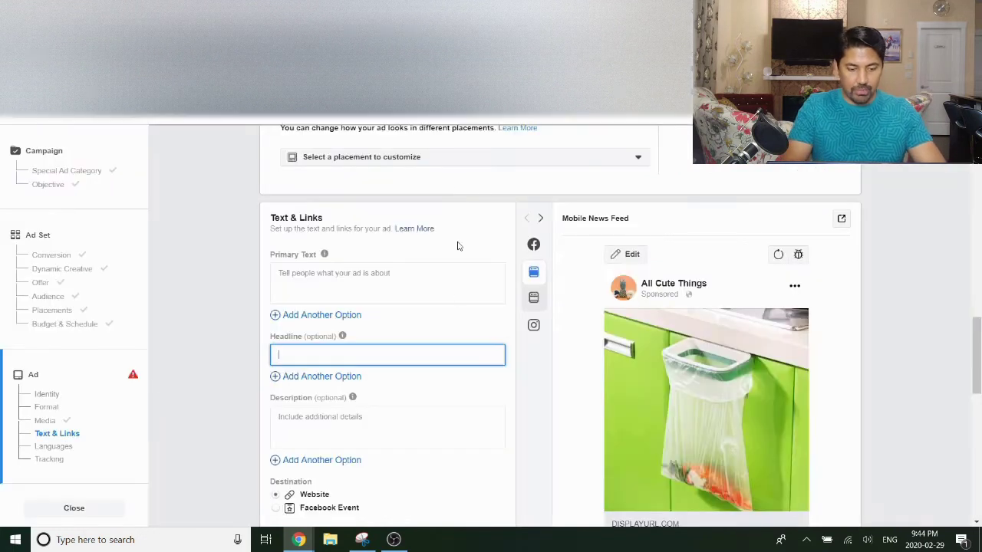
pyautogui.scroll(-1, 453, 332)
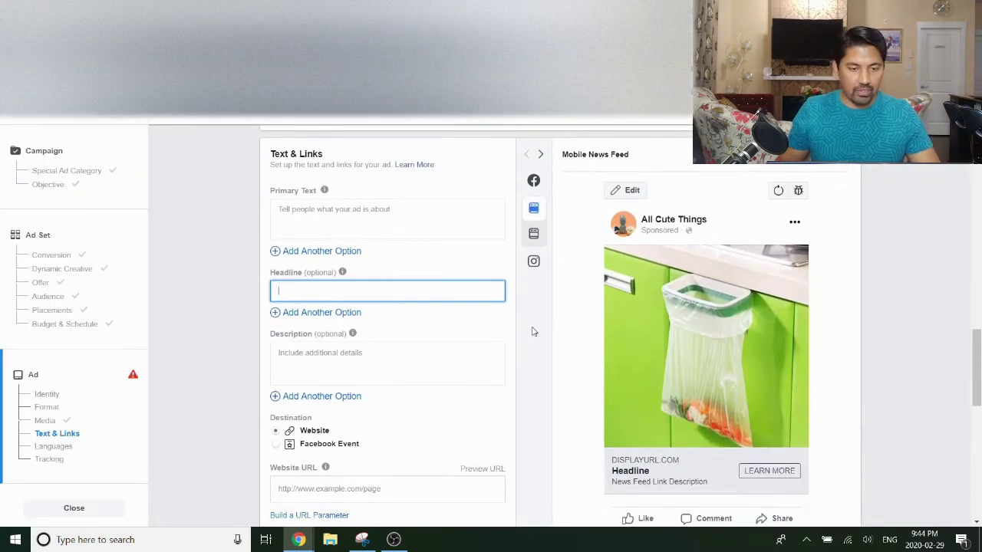
pyautogui.click(506, 11)
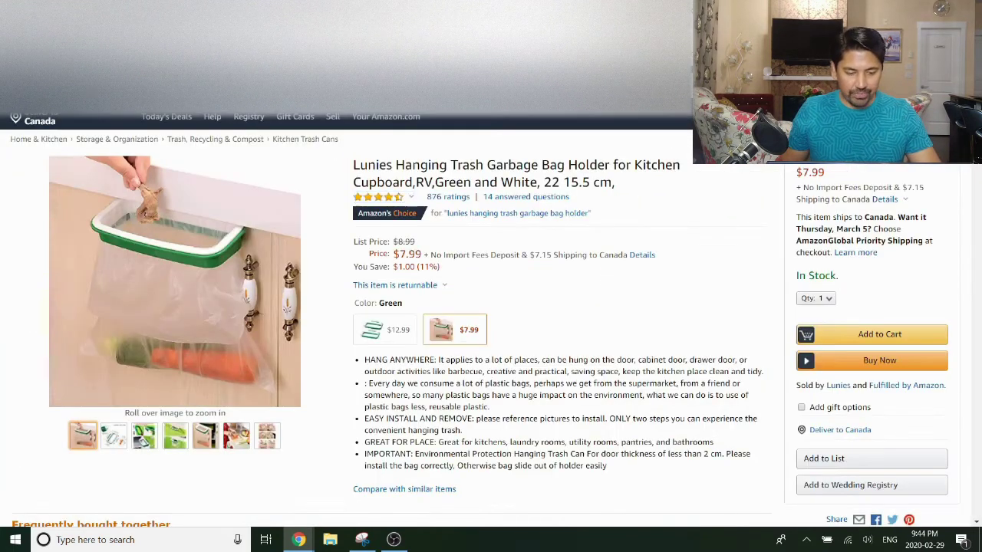
pyautogui.click(460, 11)
pyautogui.scroll(-2, 436, 393)
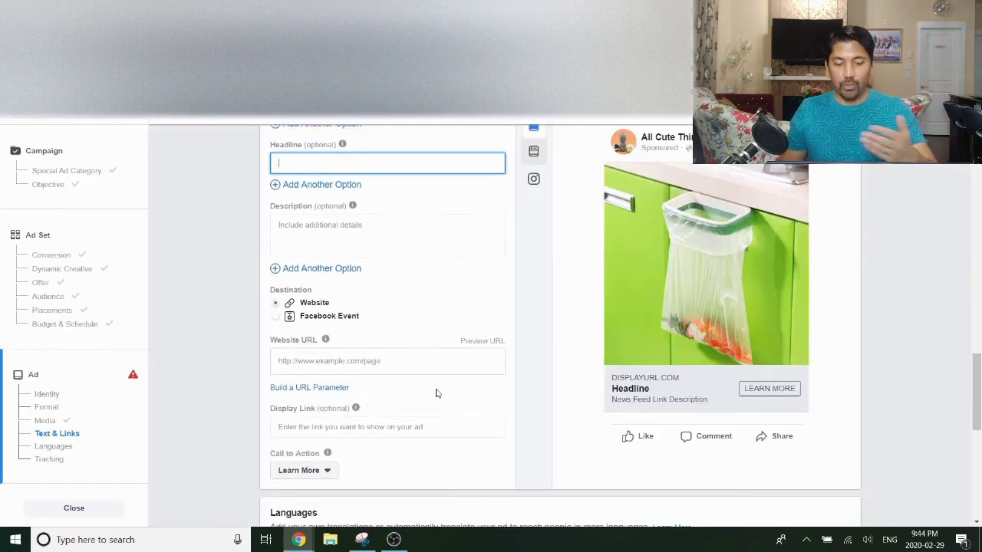
pyautogui.click(432, 360)
pyautogui.write('https://www.amazon.com/Lumies-Hanging-Garbage-Kitchen-Cupboard/dp/B01DKWF2BQ')
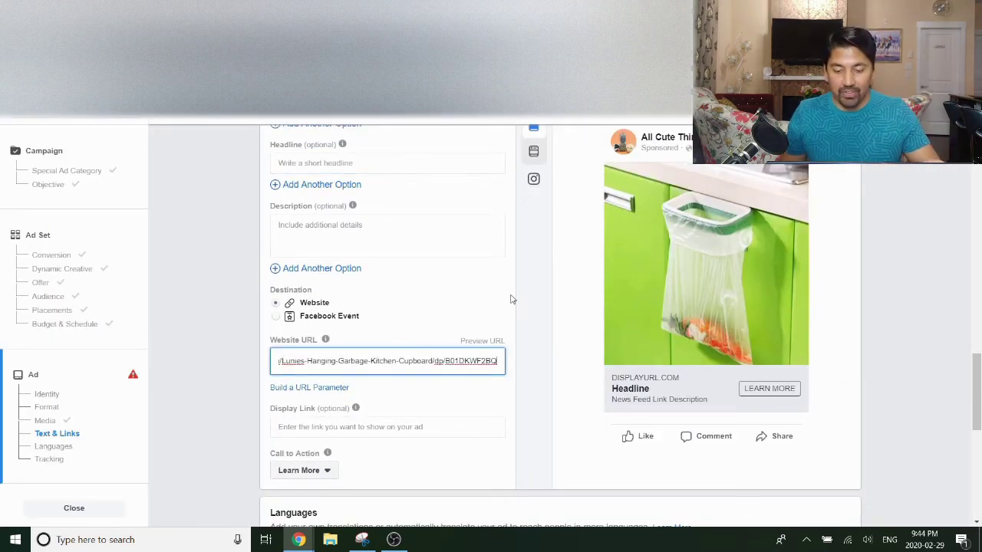
pyautogui.click(513, 299)
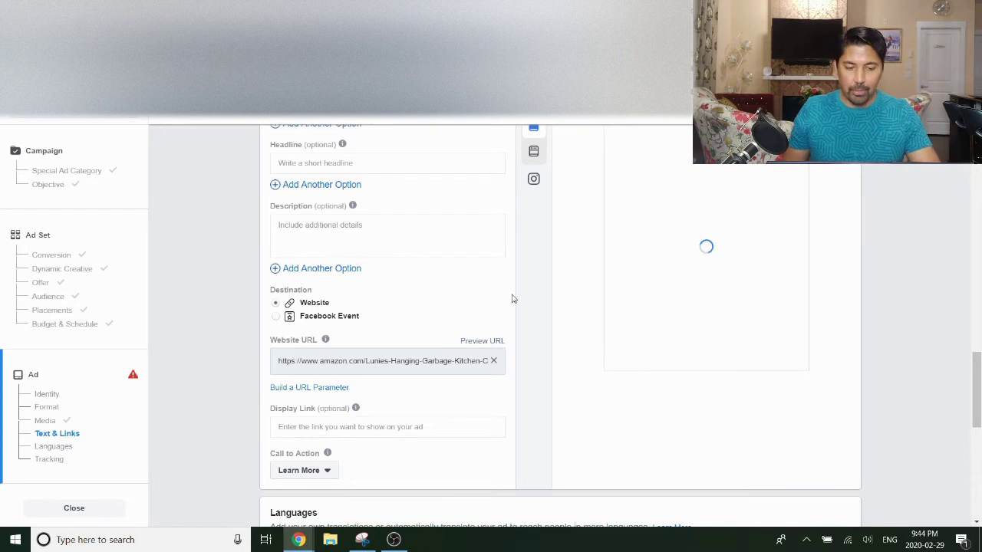
pyautogui.moveTo(325, 339)
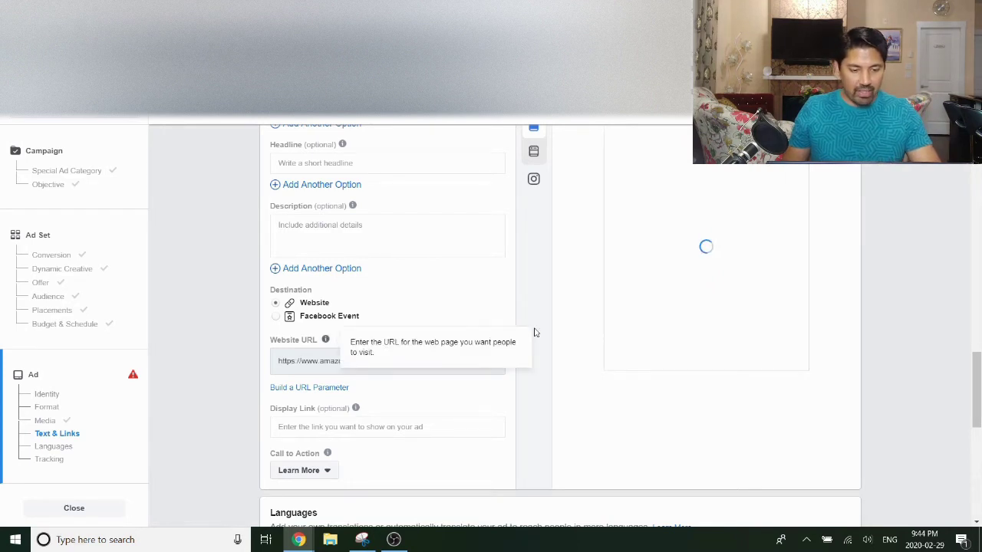
# Enter the ad headline "Hanging Trash Bag Holder - 30% OFF!"
pyautogui.scroll(1, 530, 335)
pyautogui.click(400, 224)
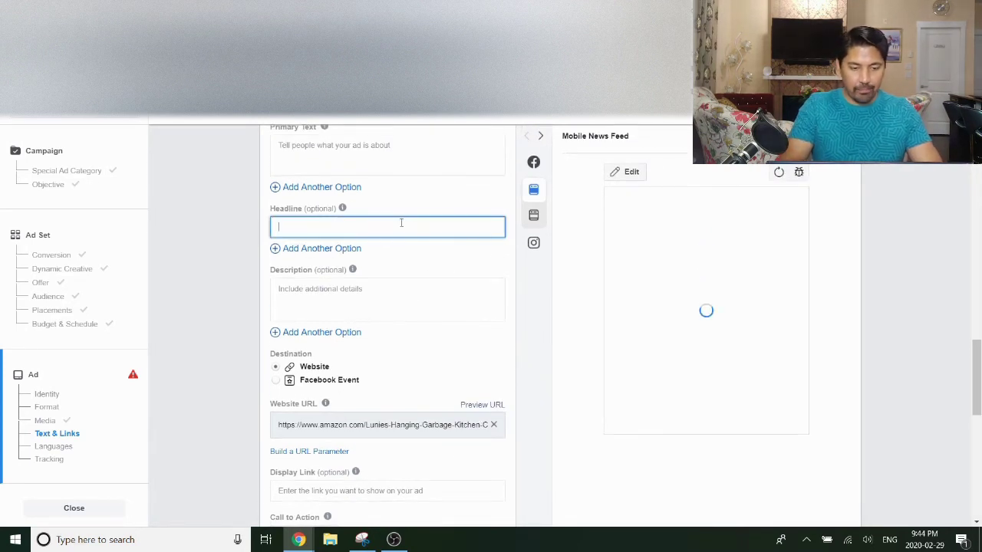
pyautogui.write('HANGI')
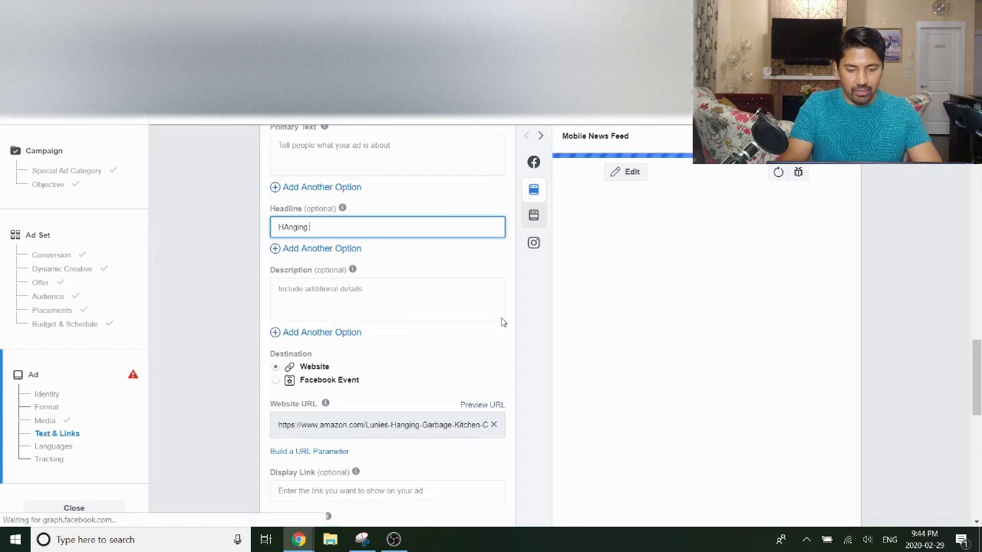
pyautogui.press('BackSpace')
pyautogui.press('BackSpace')
pyautogui.press('BackSpace')
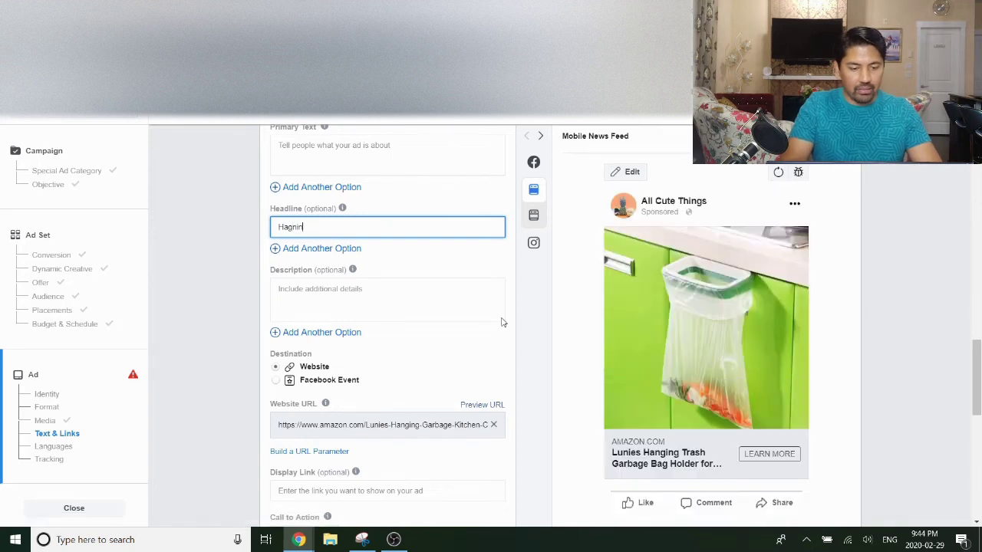
pyautogui.write('gnin')
pyautogui.press('BackSpace')
pyautogui.press('BackSpace')
pyautogui.press('BackSpace')
pyautogui.press('BackSpace')
pyautogui.write('ngin')
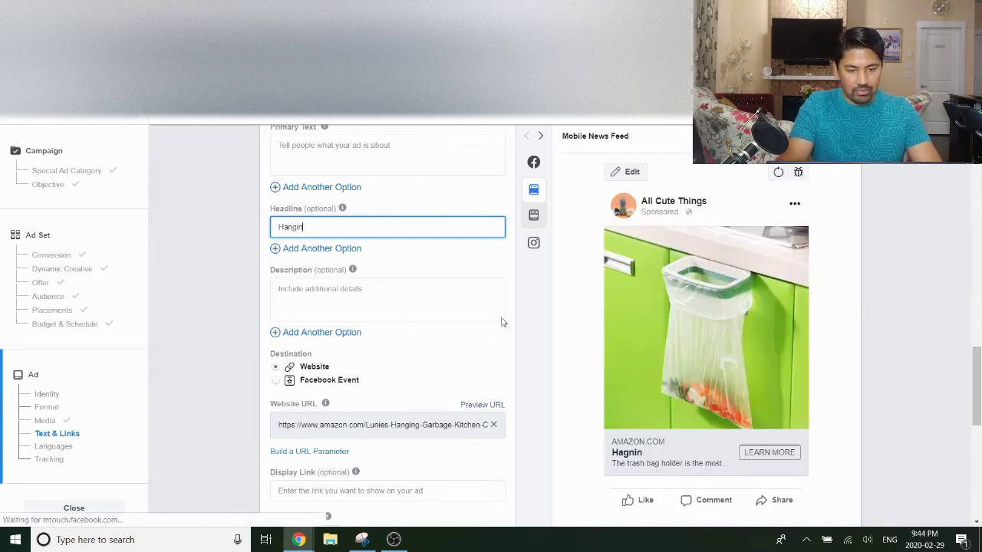
pyautogui.write('g Trash B')
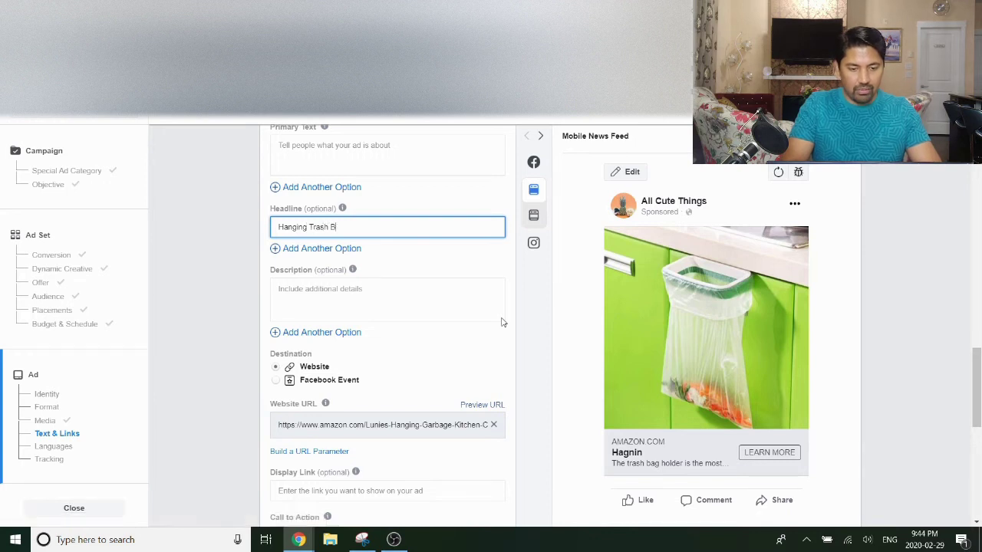
pyautogui.write('ag Hold')
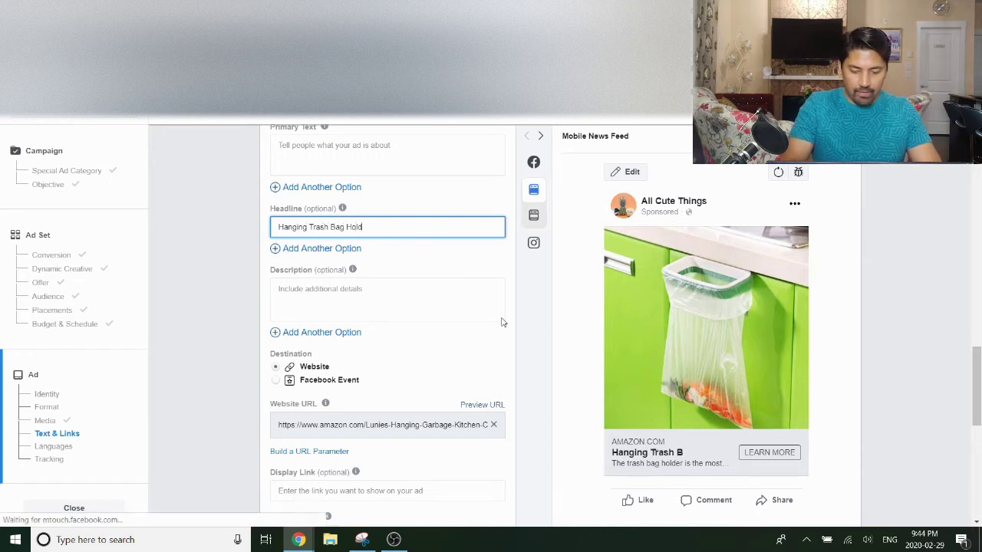
pyautogui.write('er - 30')
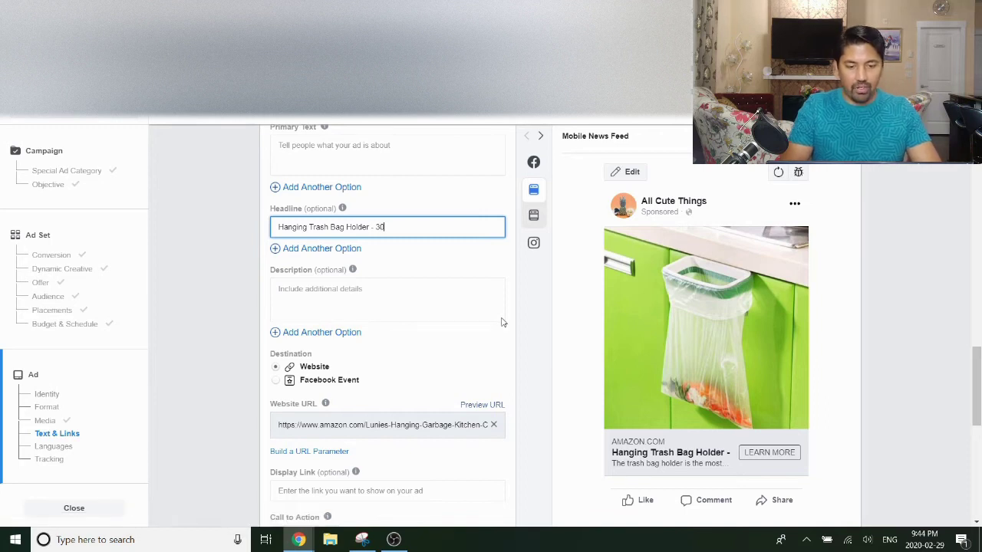
pyautogui.write('% OFF!')
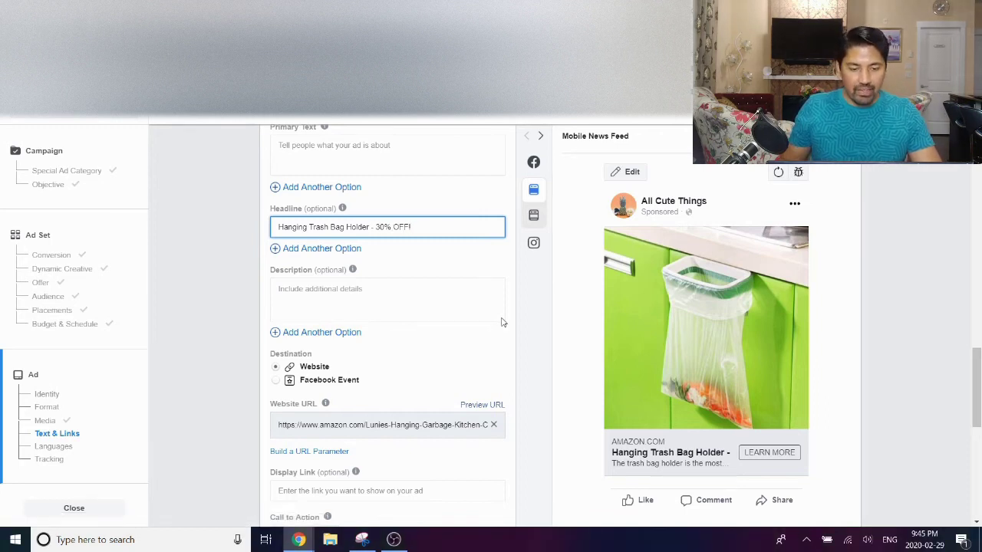
# Enter "No more dirty counter tops! Keep your kitchen clean!" as the ad's primary text
pyautogui.scroll(1, 487, 325)
pyautogui.click(456, 226)
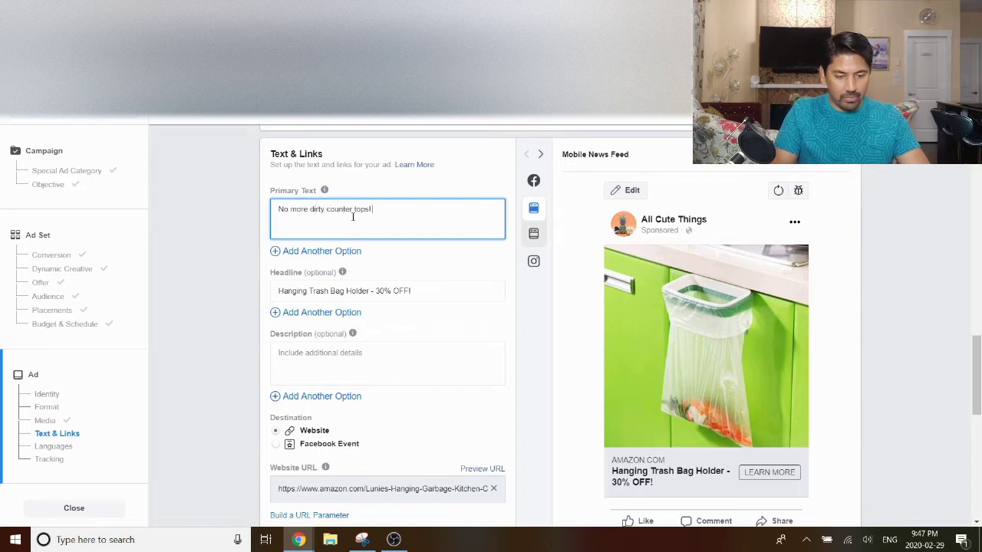
pyautogui.write('Keep your kitchen clean')
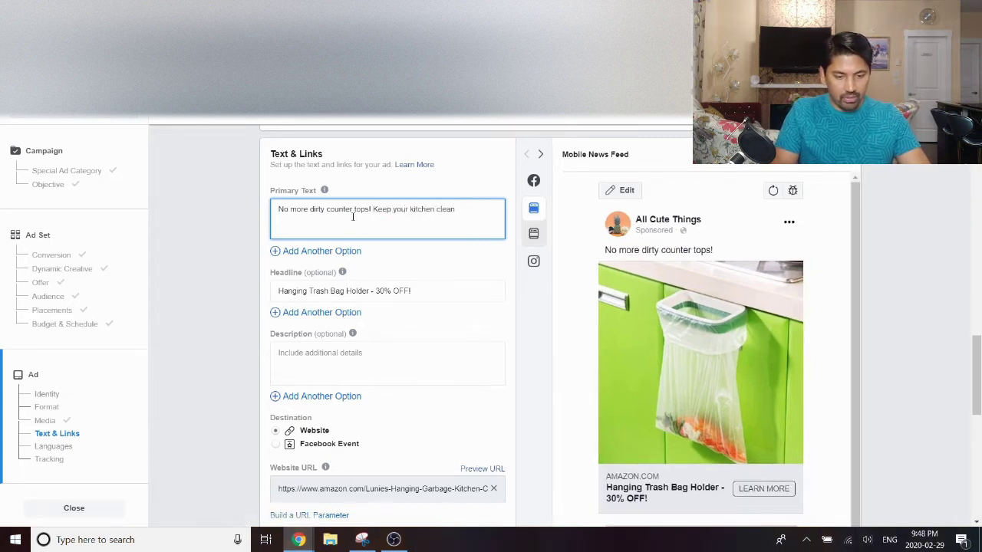
pyautogui.write('!')
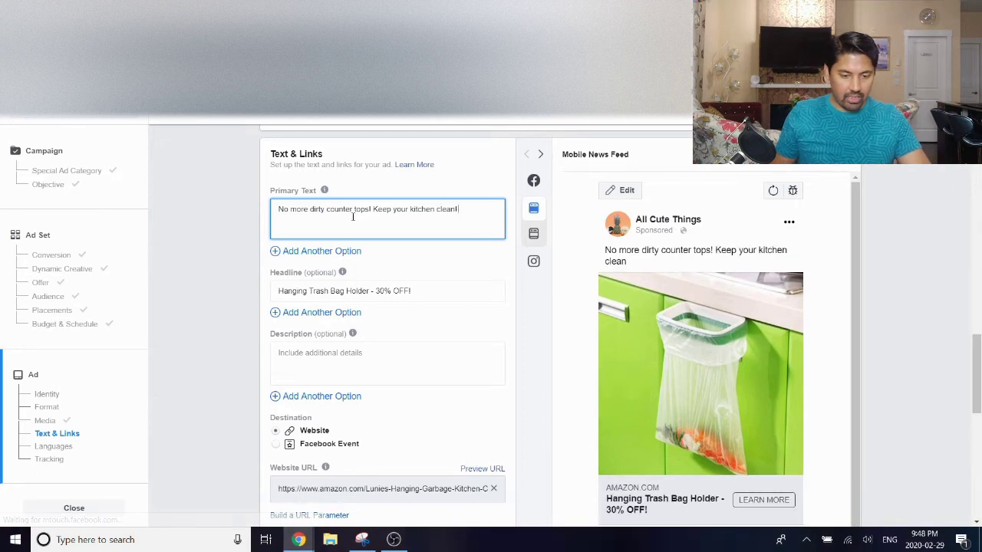
# Replace "dirty counter tops" in the primary text with "long trips to the garbage bing"
pyautogui.moveTo(370, 209); pyautogui.dragTo(310, 207)
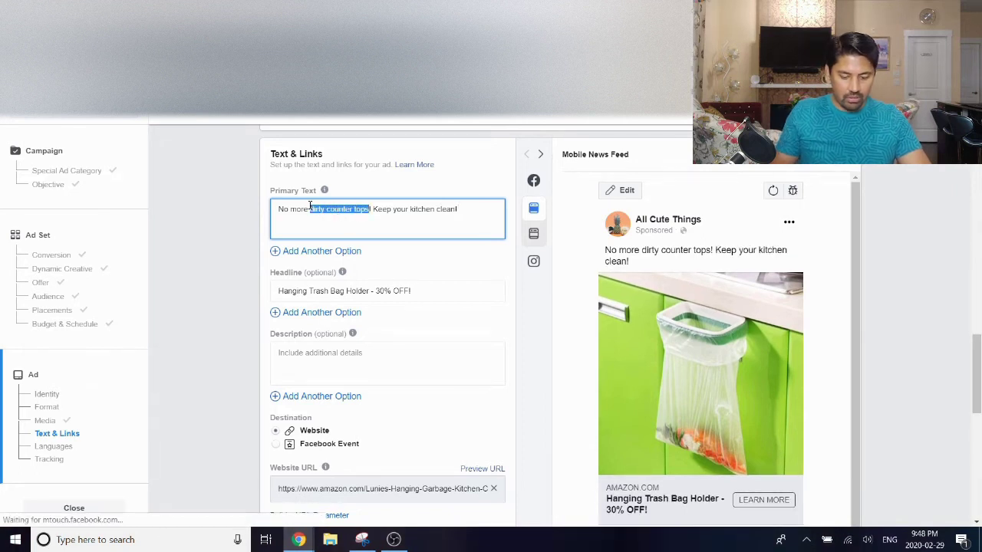
pyautogui.press('BackSpace')
pyautogui.write('long trips to the ga')
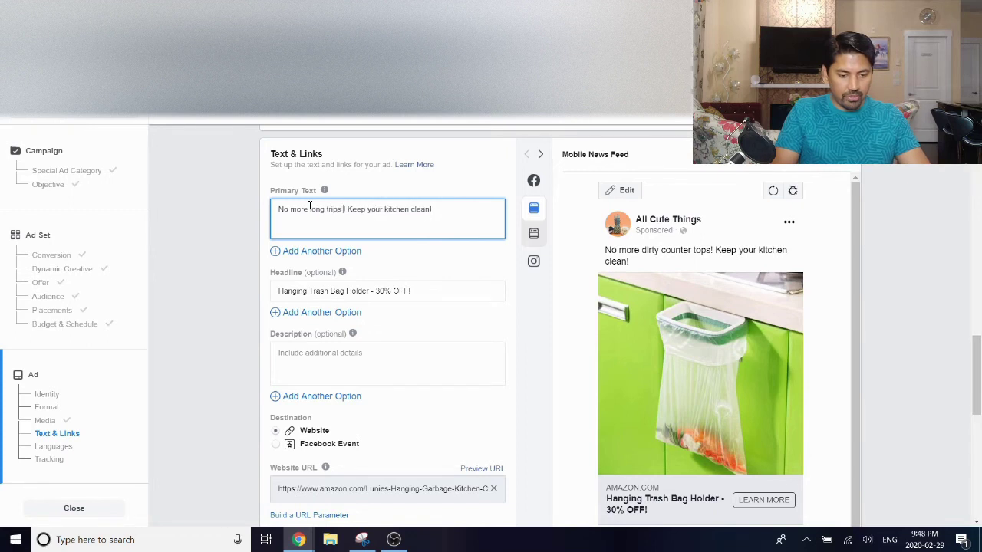
pyautogui.write('age ')
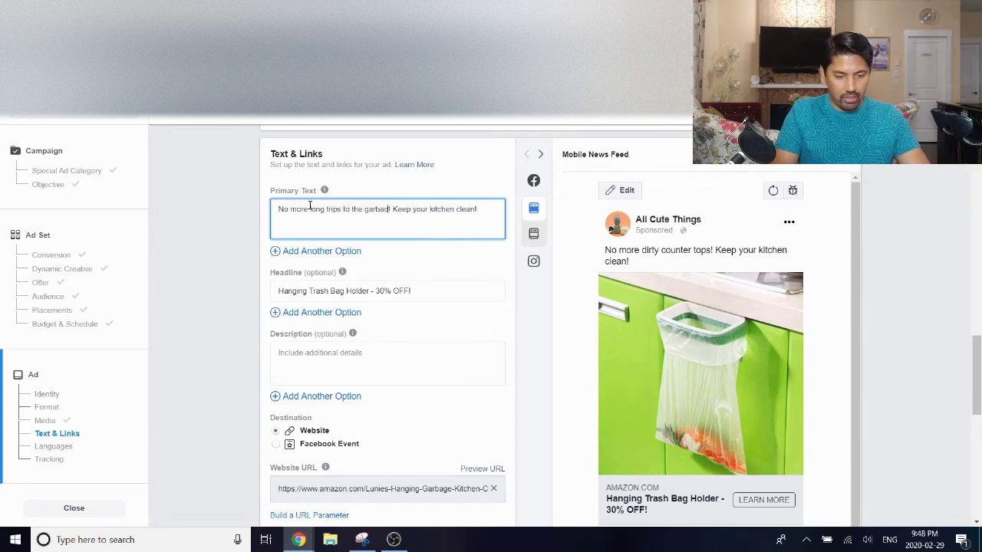
pyautogui.write('bing')
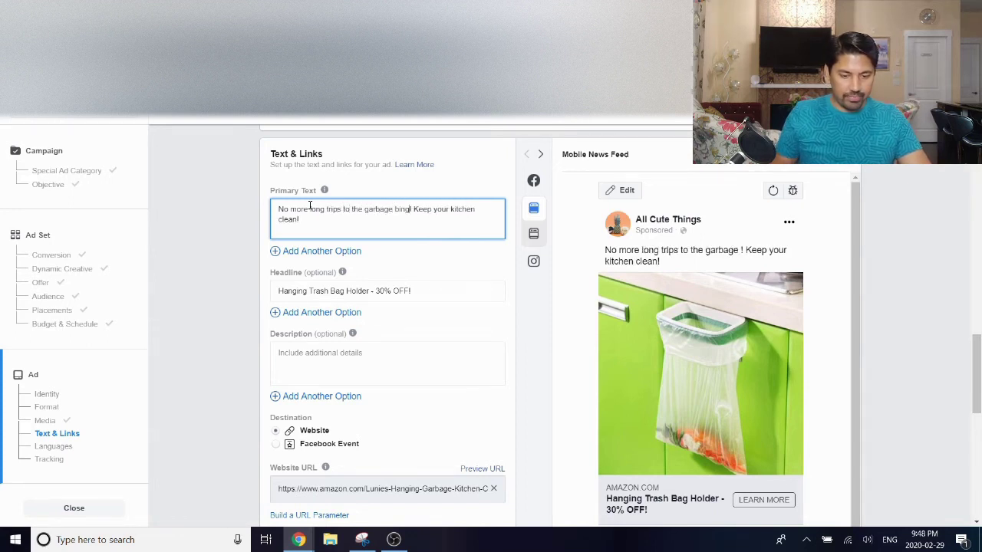
# Replace "kitchen" with "counter tops" in the primary text and correct "bing" to "bin"
pyautogui.doubleClick(462, 208)
pyautogui.write('count')
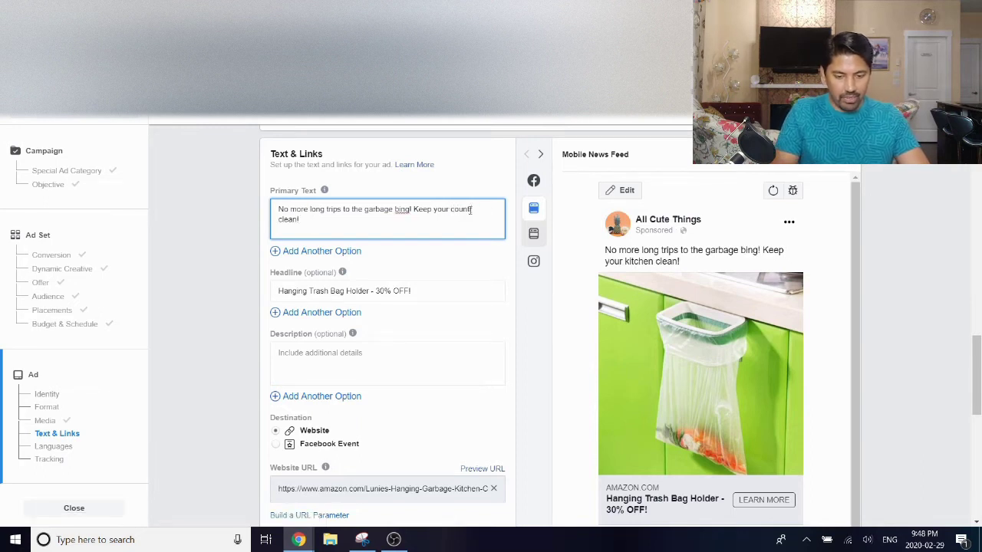
pyautogui.write('er trop')
pyautogui.press('BackSpace')
pyautogui.press('BackSpace')
pyautogui.press('BackSpace')
pyautogui.write('ops')
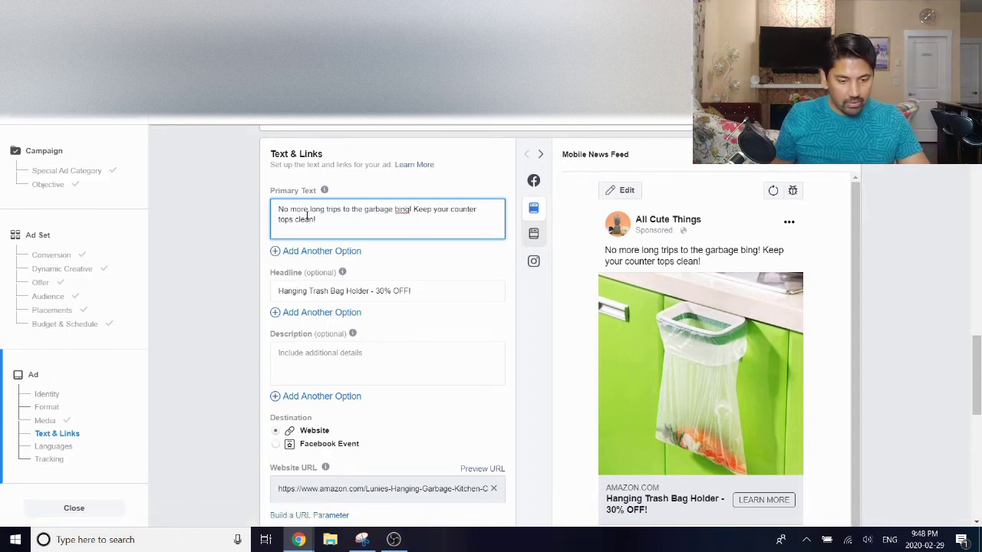
pyautogui.click(412, 209)
pyautogui.press('BackSpace')
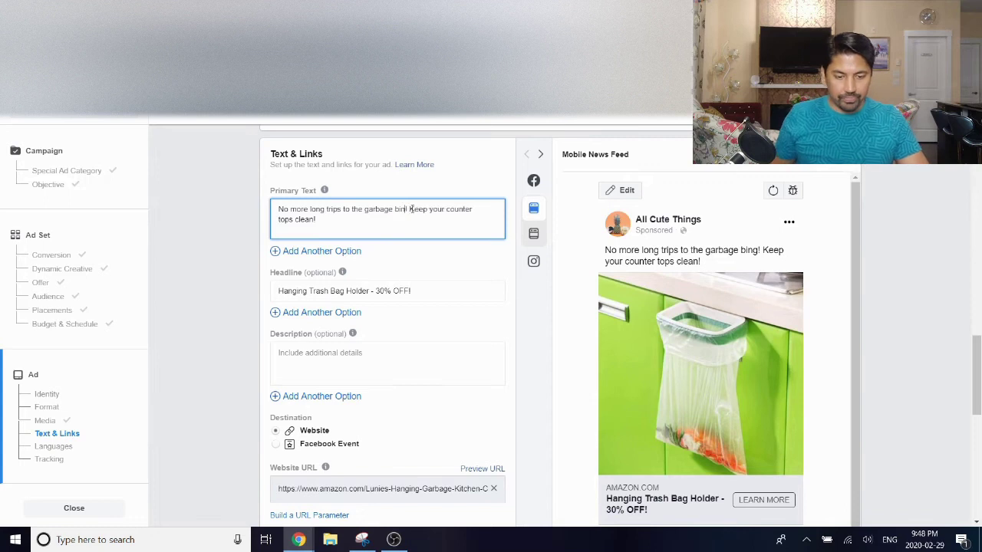
# Copy the heart-eyes emoji from the emoji page and add it at the end of the primary text
pyautogui.click(401, 221)
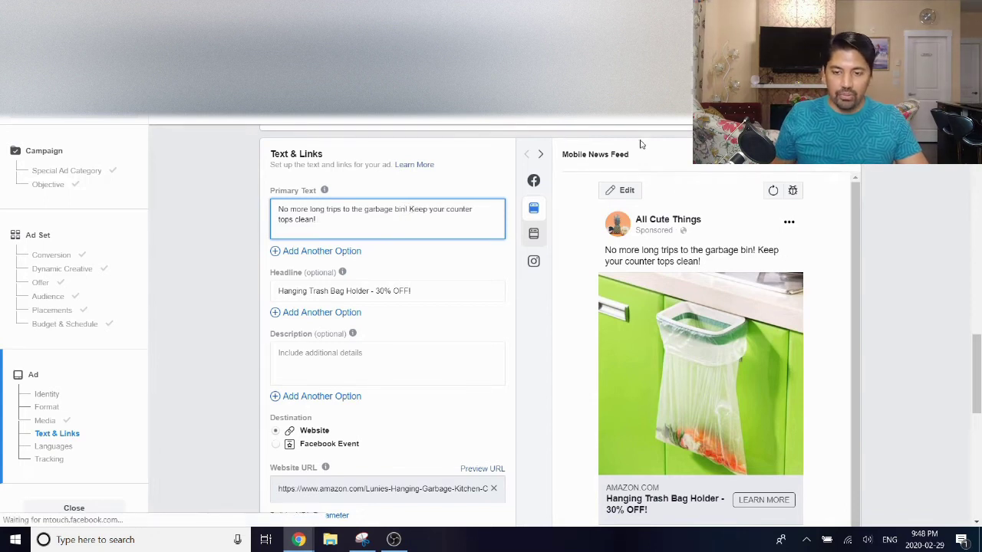
pyautogui.hotkey('ctrl', 'Tab')
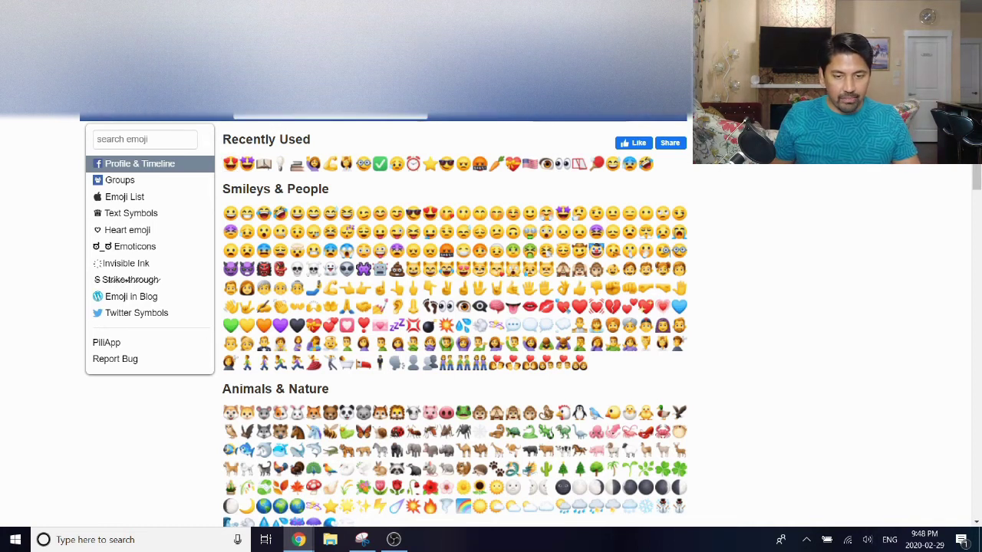
pyautogui.hotkey('ctrl', 'shift', 'Tab')
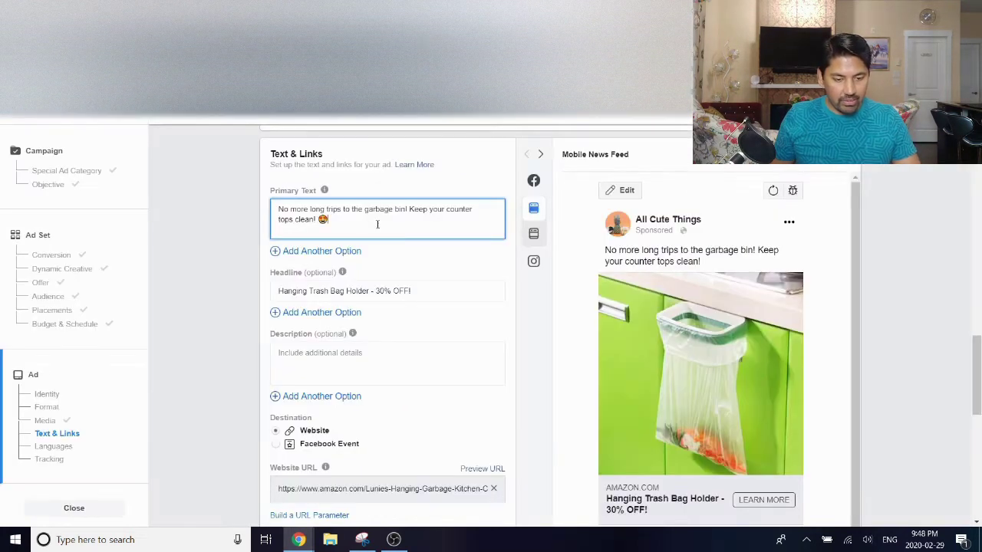
# Search the emoji page for "gar" and insert the house with garden emoji after "garbage bin!" in the primary text
pyautogui.hotkey('ctrl', 'Tab')
pyautogui.click(129, 139)
pyautogui.write('gai')
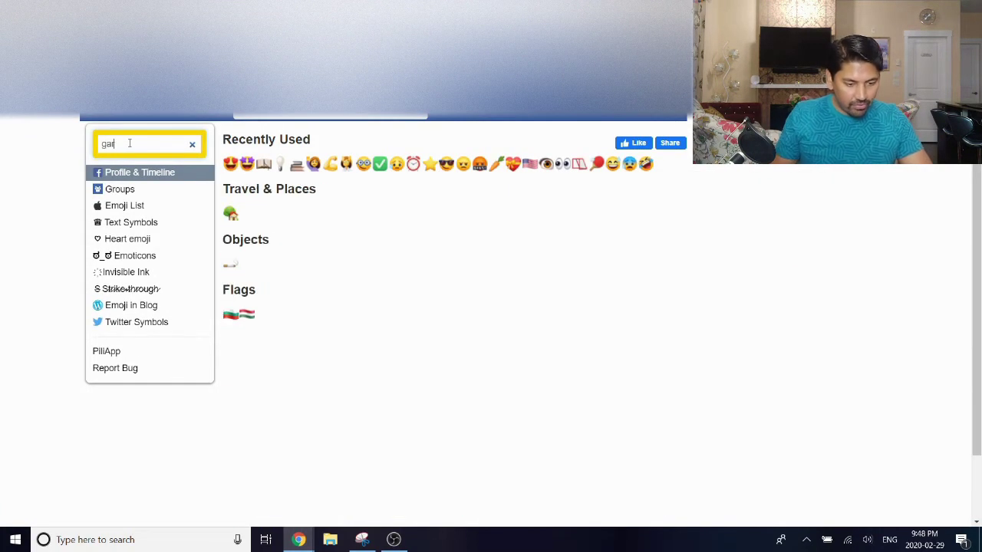
pyautogui.click(230, 213)
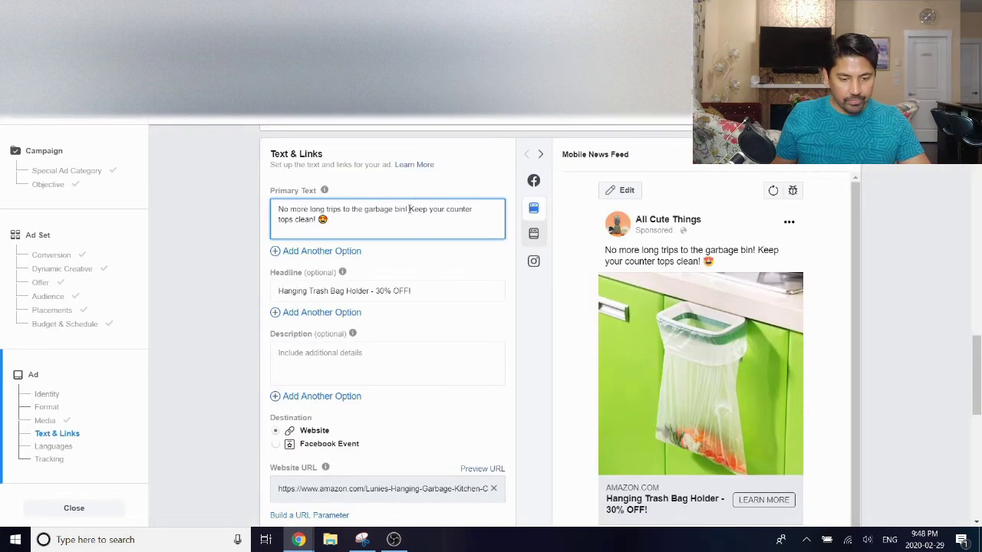
pyautogui.write('🏡')
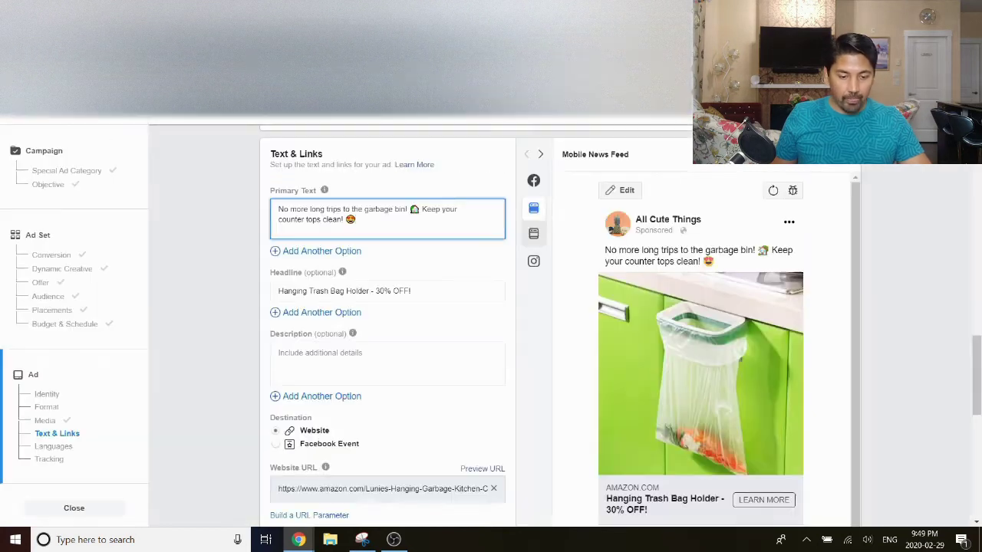
# Add a line to the primary text with a green check mark emoji and the Amazon product link, without a blank line above it
pyautogui.press('Return')
pyautogui.press('Return')
pyautogui.write('✅')
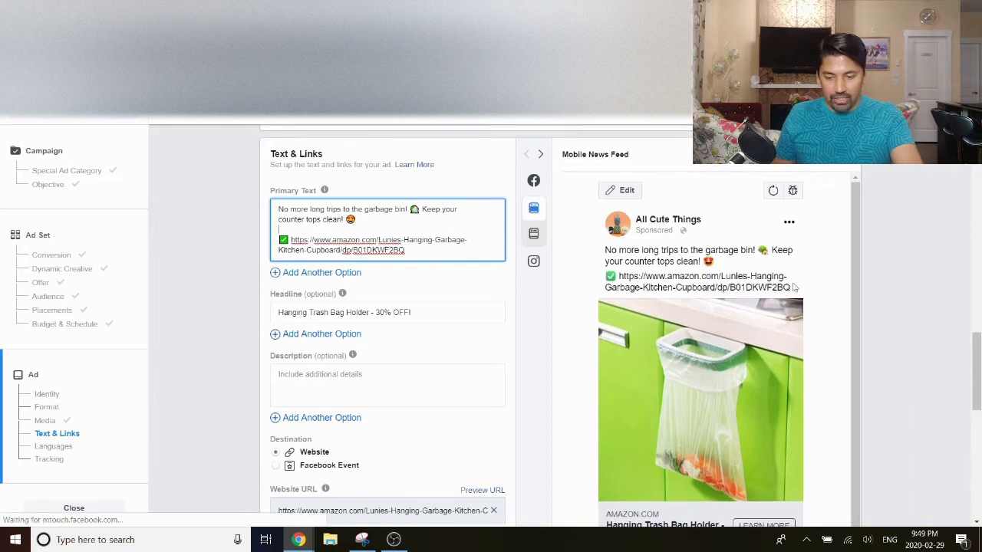
pyautogui.press('BackSpace')
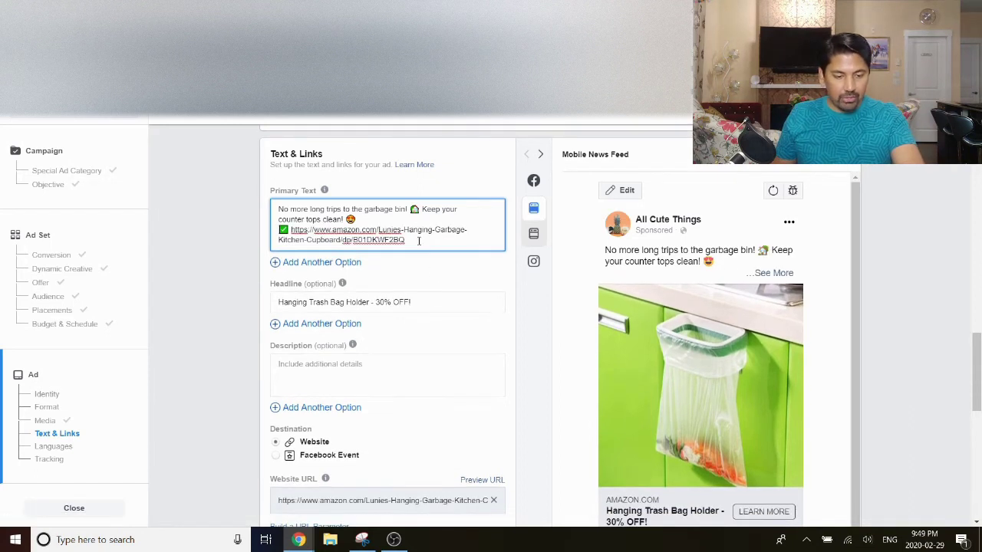
pyautogui.moveTo(414, 241); pyautogui.dragTo(434, 229)
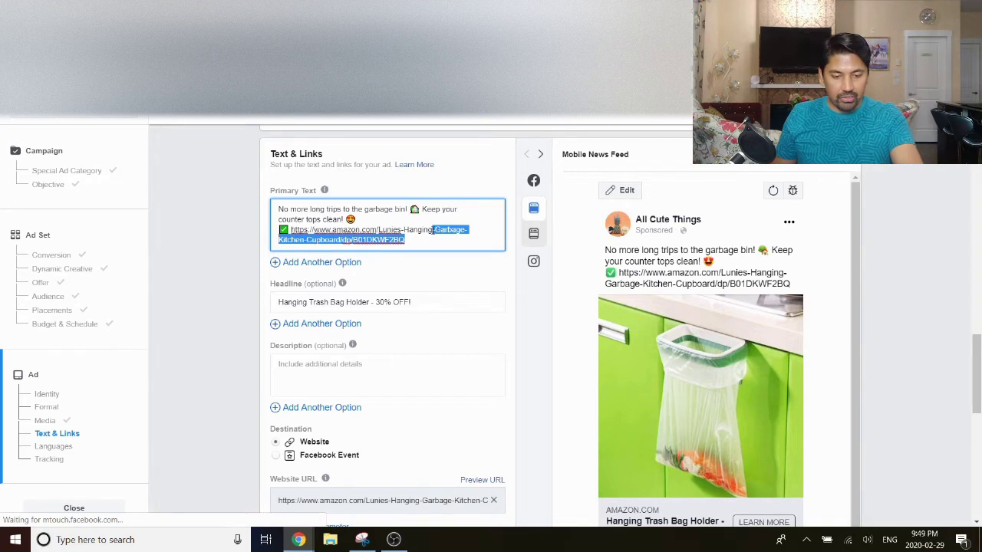
pyautogui.press('BackSpace')
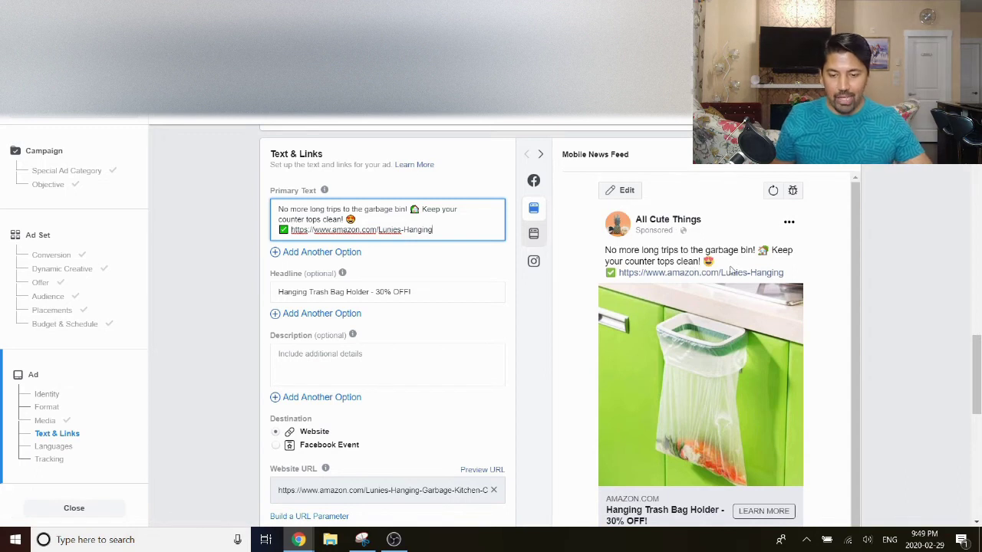
pyautogui.scroll(-1, 733, 268)
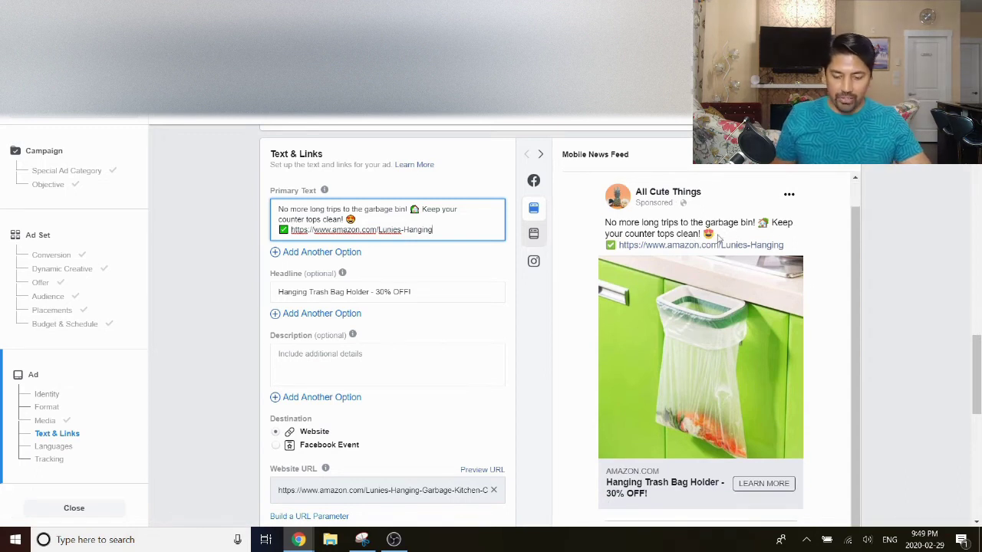
# Leave the description empty and set the ad's call to action to Shop Now
pyautogui.scroll(-1, 489, 343)
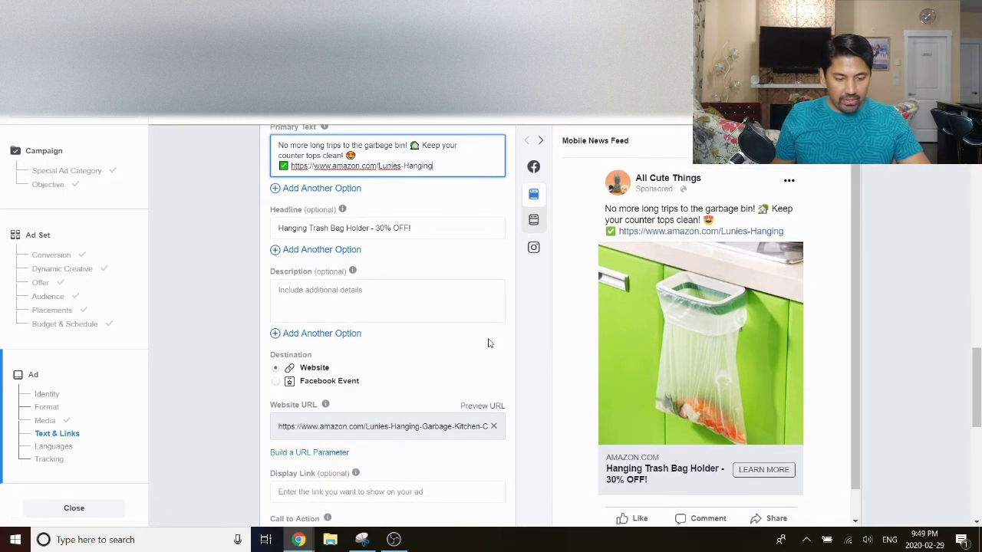
pyautogui.click(357, 293)
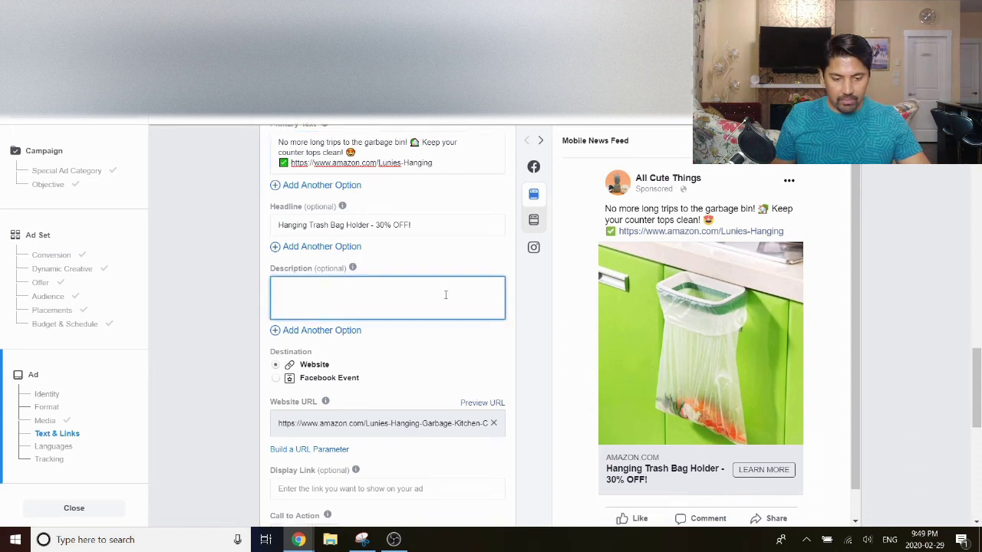
pyautogui.scroll(-2, 401, 258)
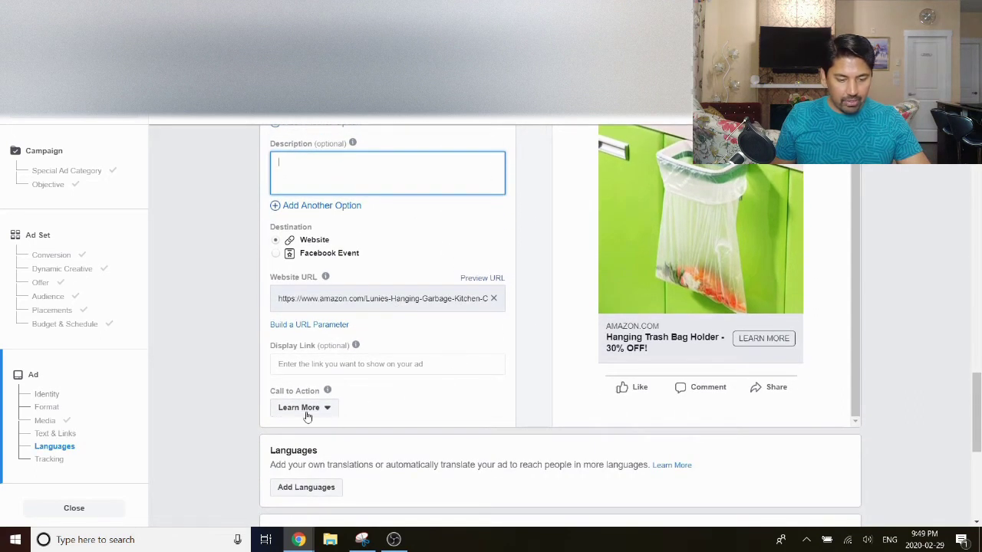
pyautogui.click(307, 412)
pyautogui.click(340, 393)
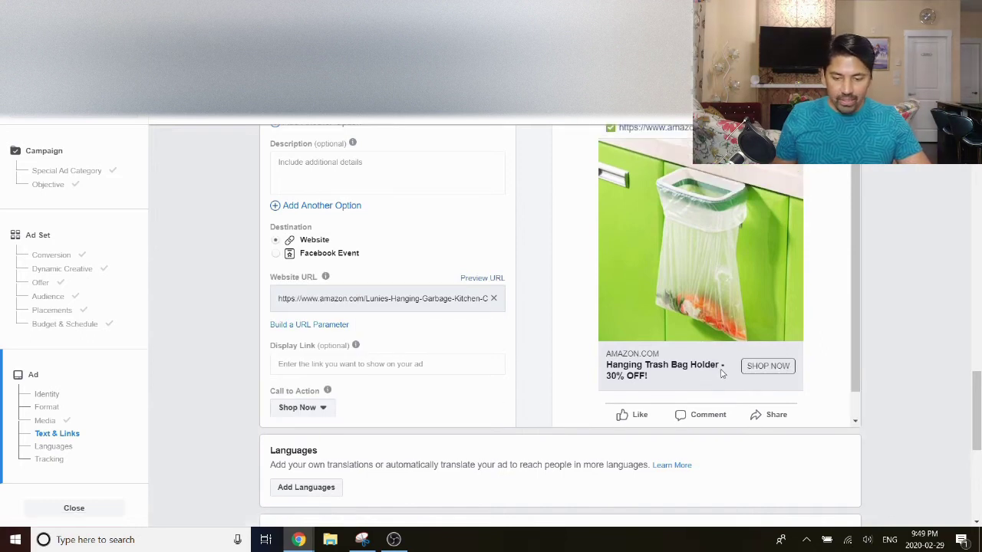
# Copy the house with garden emoji from the primary text to the end of the headline
pyautogui.scroll(2, 559, 362)
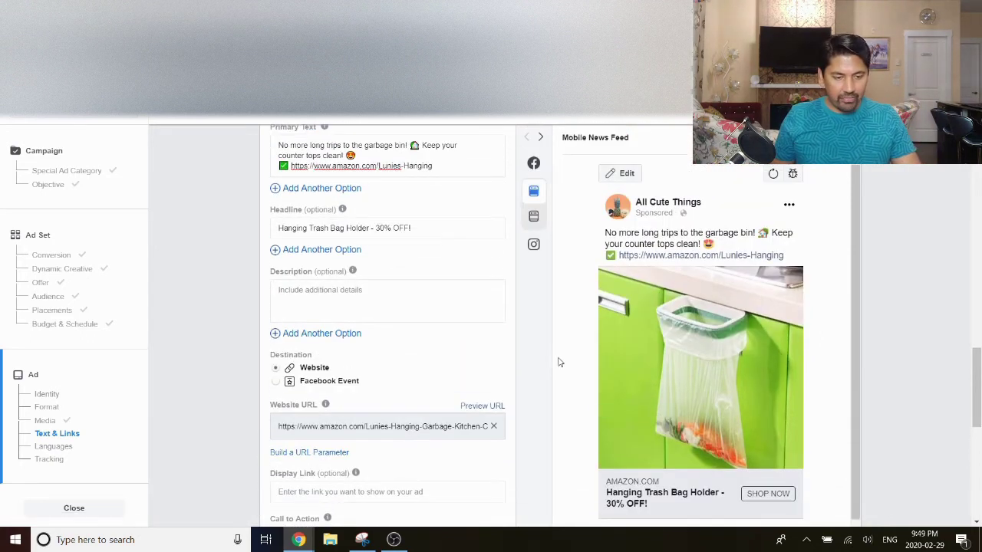
pyautogui.click(412, 148)
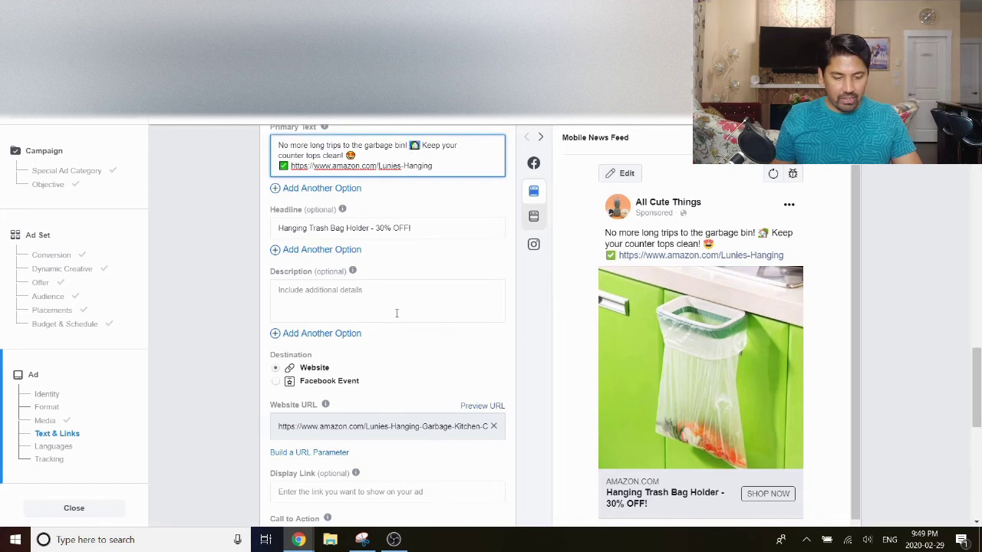
pyautogui.scroll(-1, 396, 313)
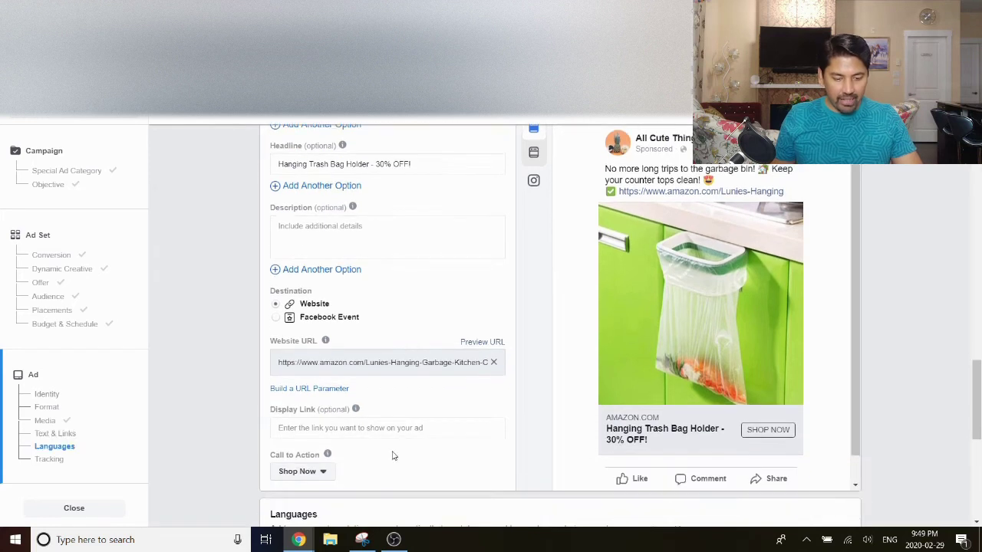
pyautogui.click(439, 161)
pyautogui.write('🏡')
pyautogui.scroll(2, 476, 190)
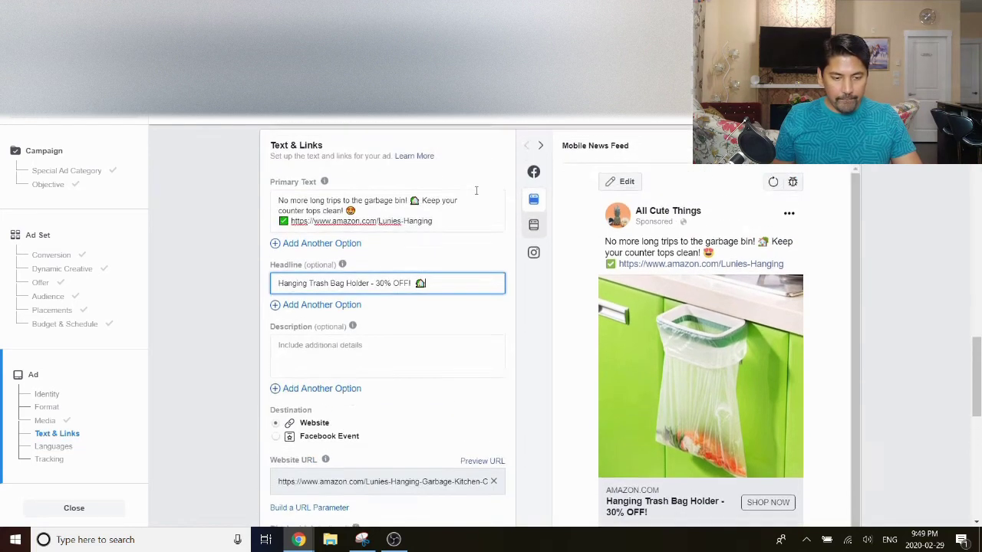
# Copy the emoji after "counter tops clean!" to the end of the headline, removing the house emoji and the extra line break
pyautogui.scroll(1, 475, 190)
pyautogui.doubleClick(353, 284)
pyautogui.moveTo(357, 284); pyautogui.dragTo(352, 283)
pyautogui.hotkey('ctrl', 'c')
pyautogui.click(439, 355)
pyautogui.hotkey('ctrl', 'v')
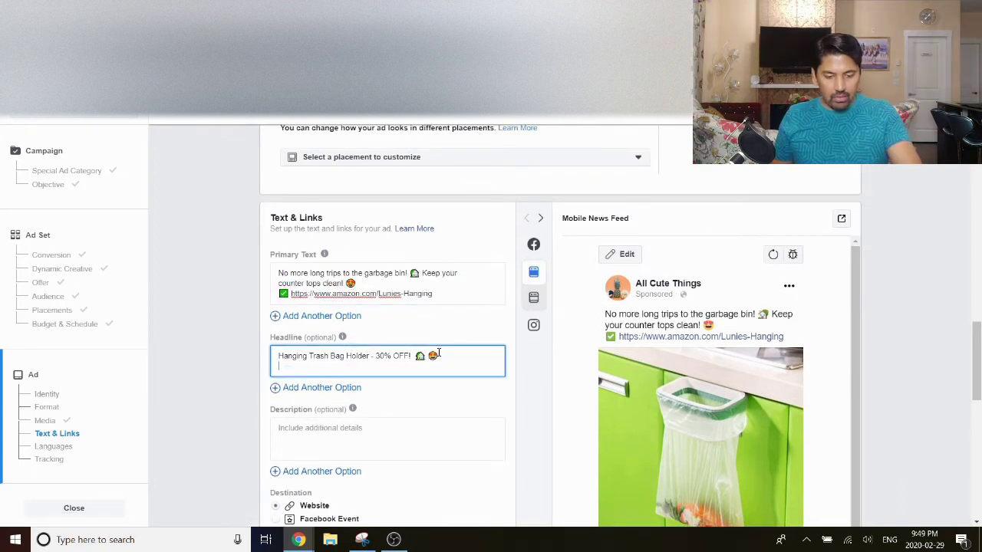
pyautogui.press('BackSpace')
pyautogui.click(427, 355)
pyautogui.press('BackSpace')
pyautogui.press('BackSpace')
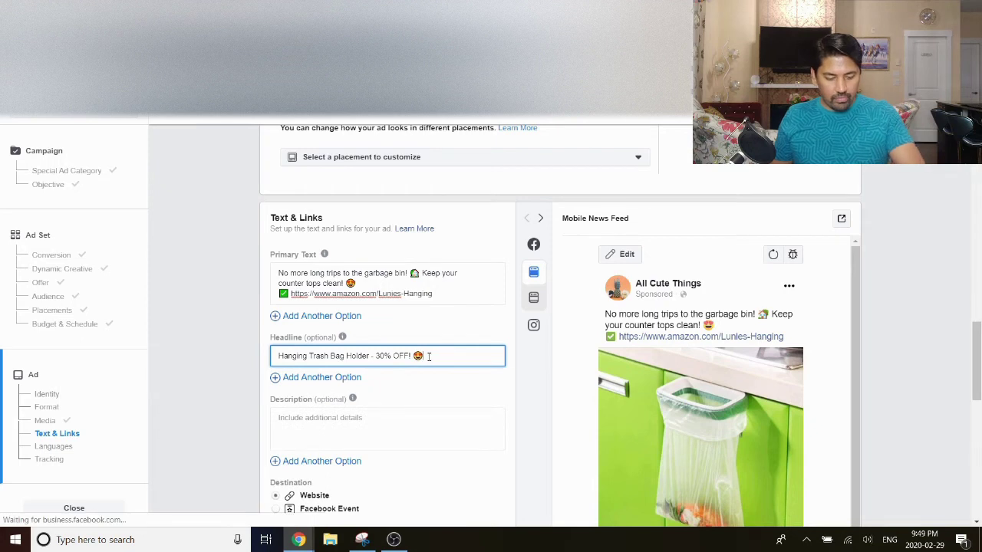
# Copy the house with garden emoji from the primary text into the headline, directly before the face emoji
pyautogui.click(414, 273)
pyautogui.keyDown('shift'); pyautogui.click(414, 272); pyautogui.keyUp('shift')
pyautogui.click(414, 273)
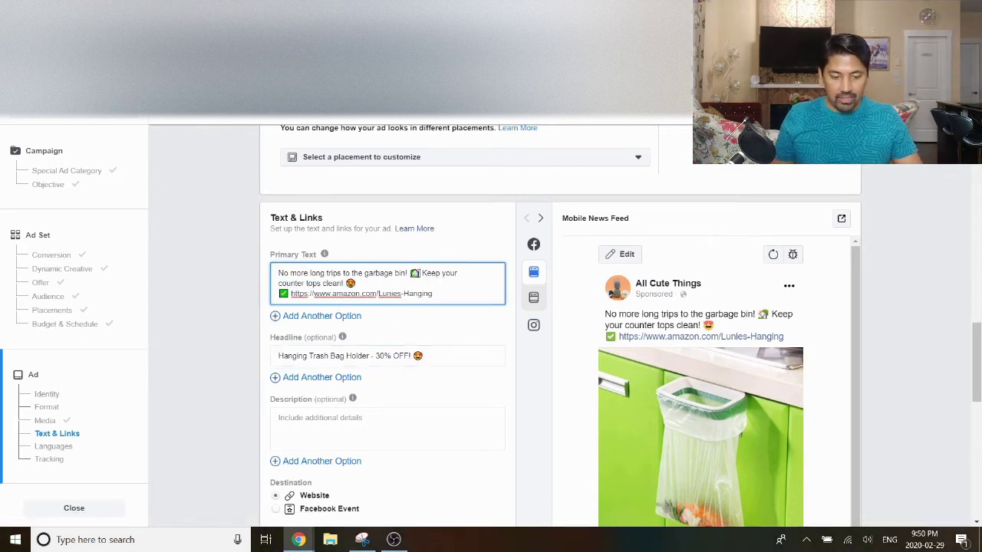
pyautogui.click(417, 360)
pyautogui.write('🏡')
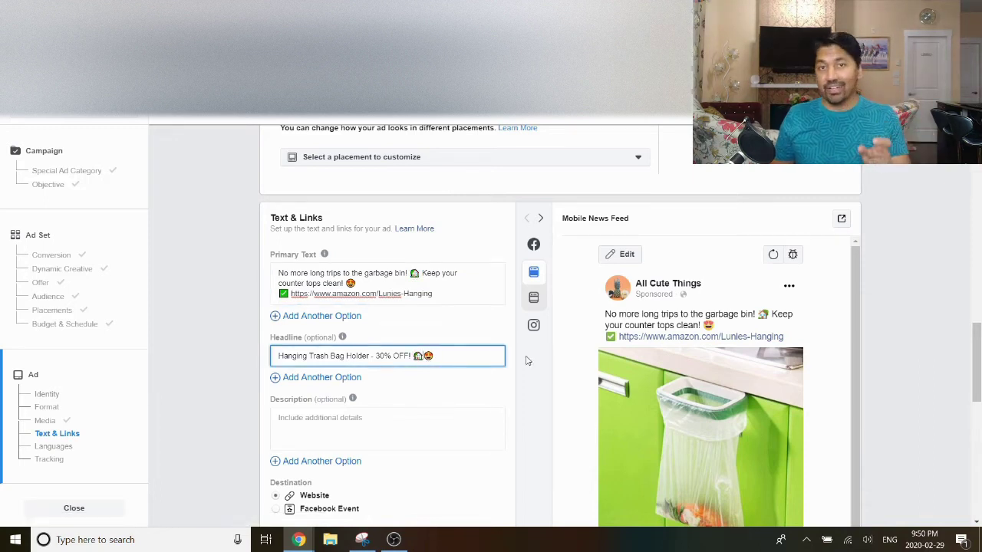
# Add the brand name "KitchenTrends" at the start of the headline, before "Hanging Trash Bag Holder"
pyautogui.scroll(-2, 527, 361)
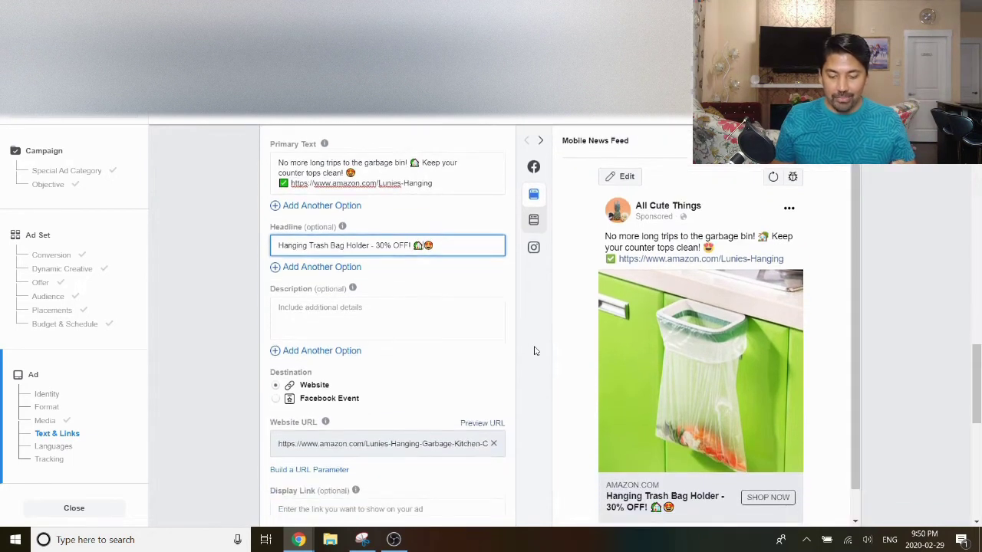
pyautogui.scroll(-1, 637, 408)
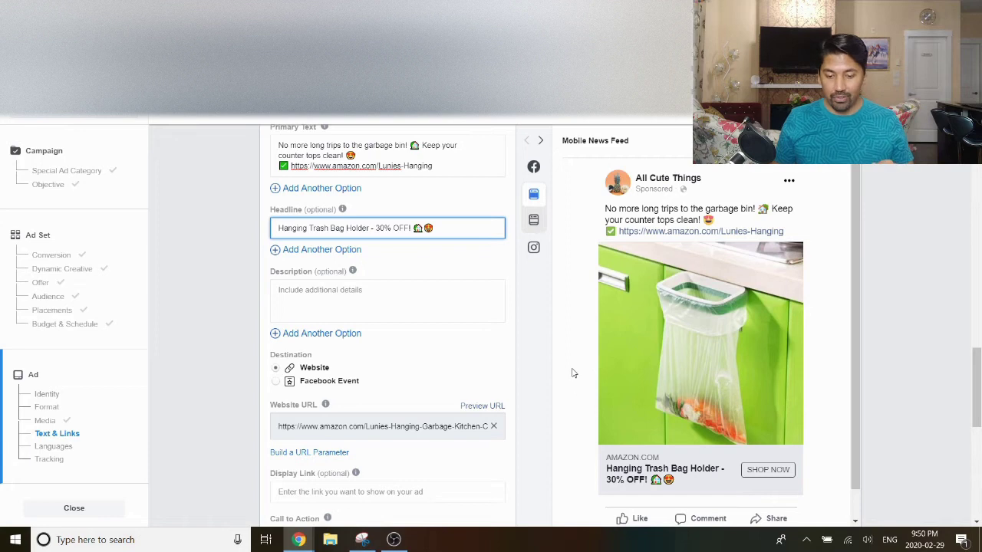
pyautogui.scroll(-1, 572, 380)
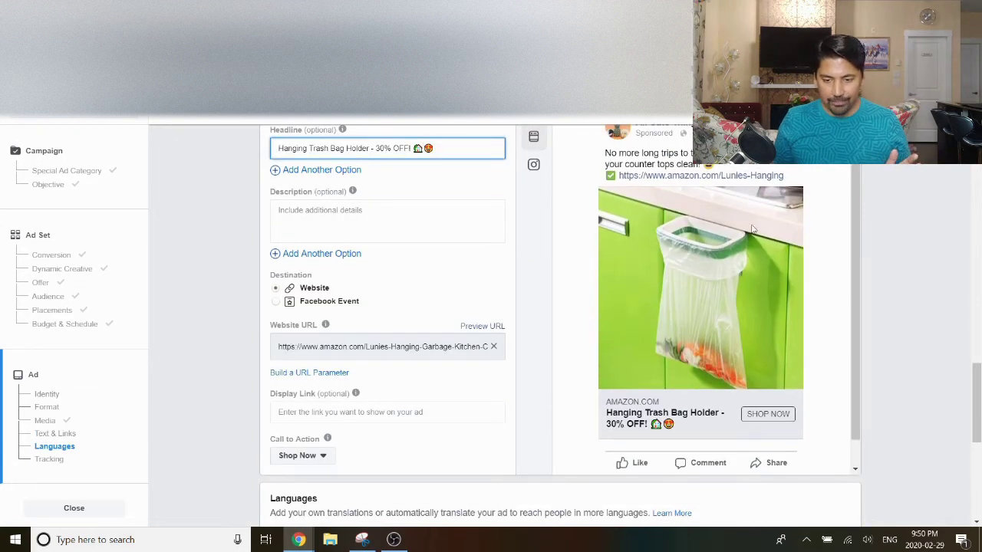
pyautogui.scroll(1, 753, 231)
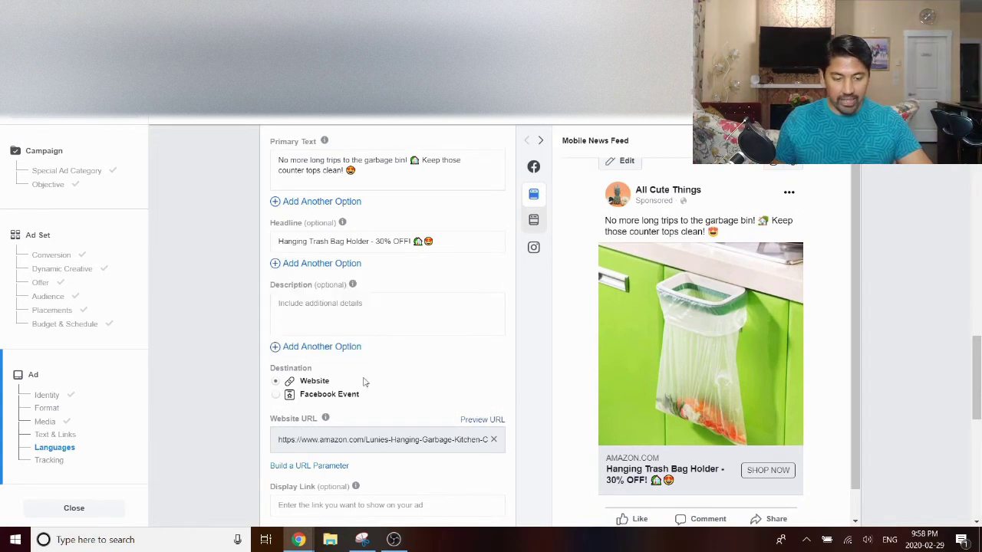
pyautogui.click(344, 244)
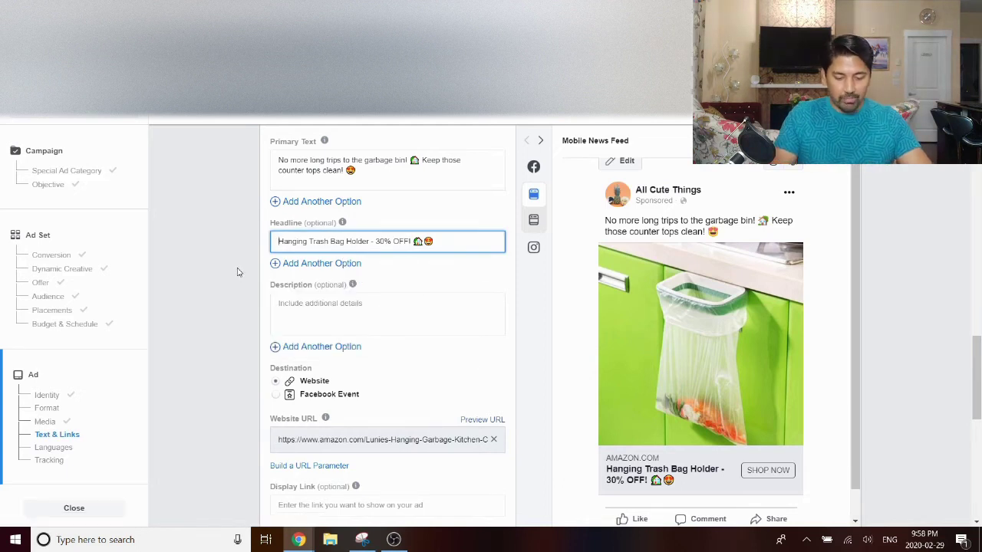
pyautogui.press('Home')
pyautogui.write('KitchenHan')
pyautogui.press('BackSpace')
pyautogui.press('BackSpace')
pyautogui.write('nTrends')
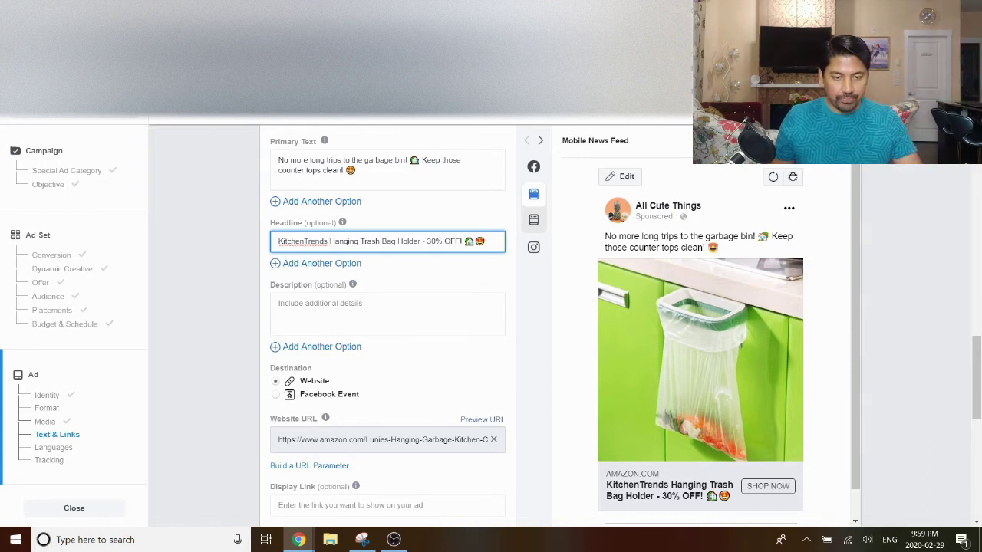
pyautogui.hotkey('ctrl', 'Tab')
pyautogui.hotkey('ctrl', 'shift', 'Tab')
pyautogui.click(382, 182)
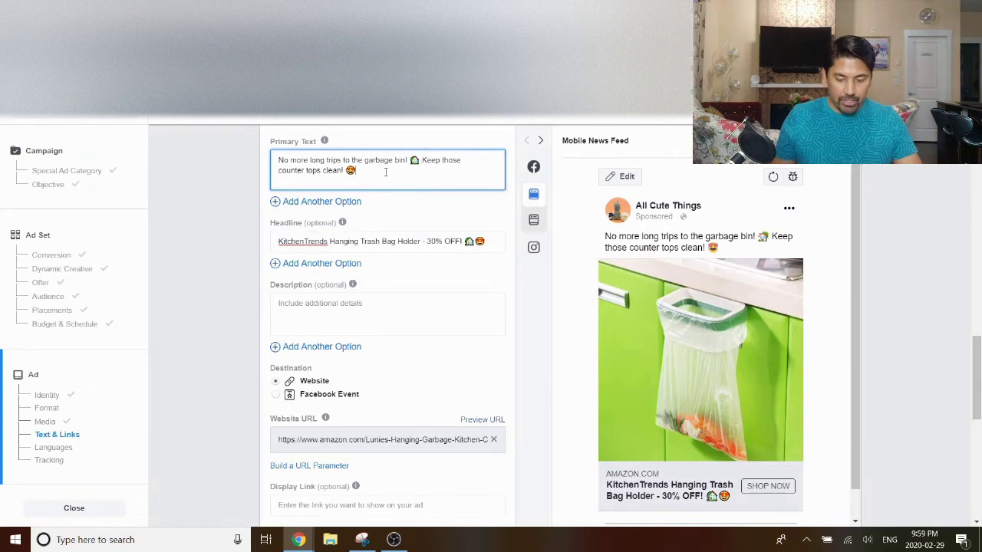
pyautogui.press('Return')
pyautogui.press('Return')
pyautogui.write('https://www.amazon.com/Lunies-Hanging-Garbage-Kitchen-Cupboard/dp/B01DKWF2BQ')
pyautogui.moveTo(405, 201); pyautogui.dragTo(421, 192)
pyautogui.press('BackSpace')
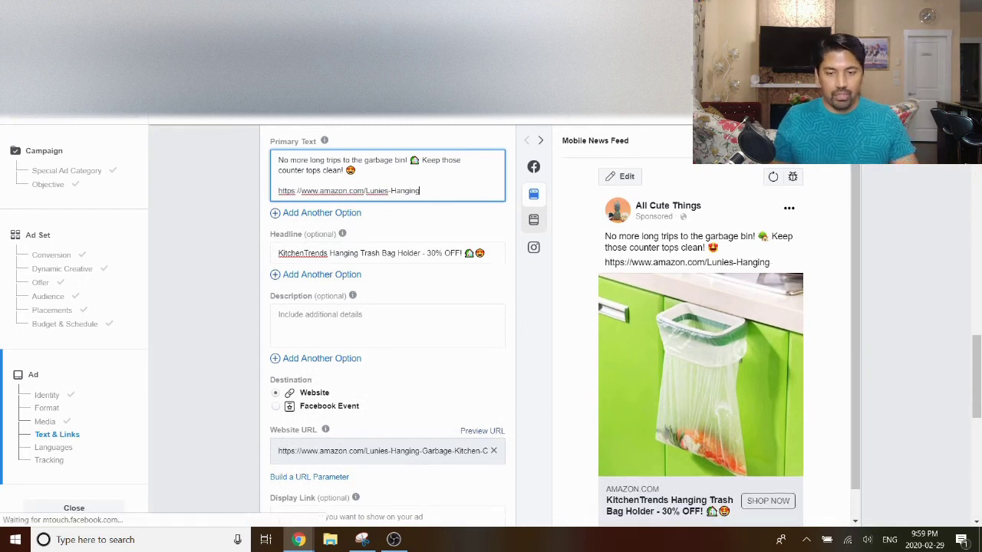
# Insert a green check mark emoji from the emoji page in front of the Amazon link in the primary text
pyautogui.hotkey('ctrl', 'Tab')
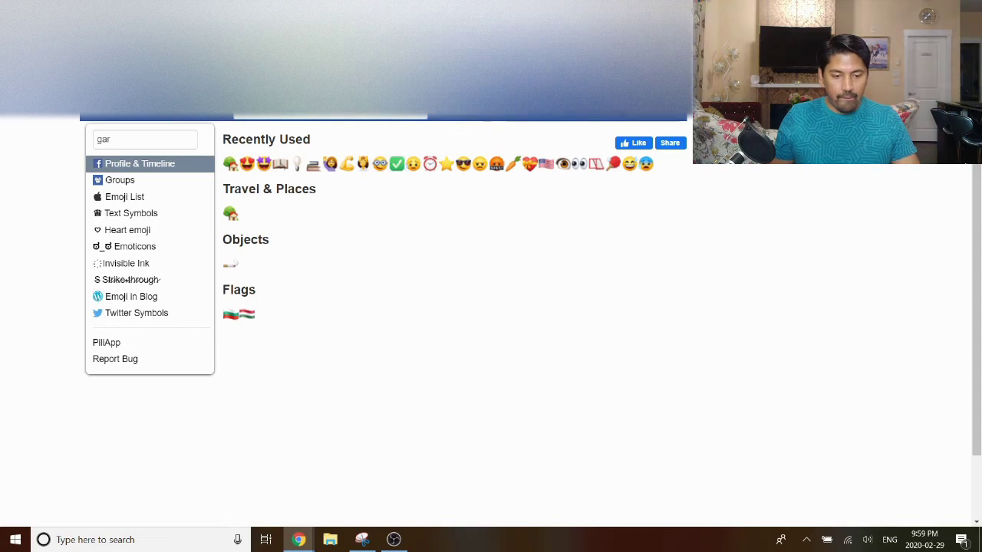
pyautogui.hotkey('ctrl', 'shift', 'Tab')
pyautogui.write('✅')
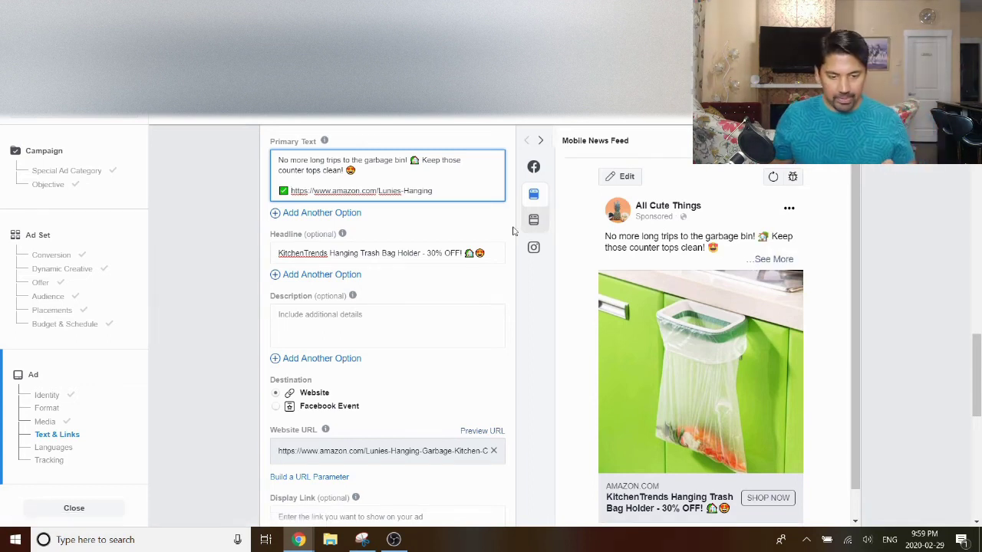
pyautogui.press('BackSpace')
pyautogui.press('BackSpace')
pyautogui.press('BackSpace')
pyautogui.press('BackSpace')
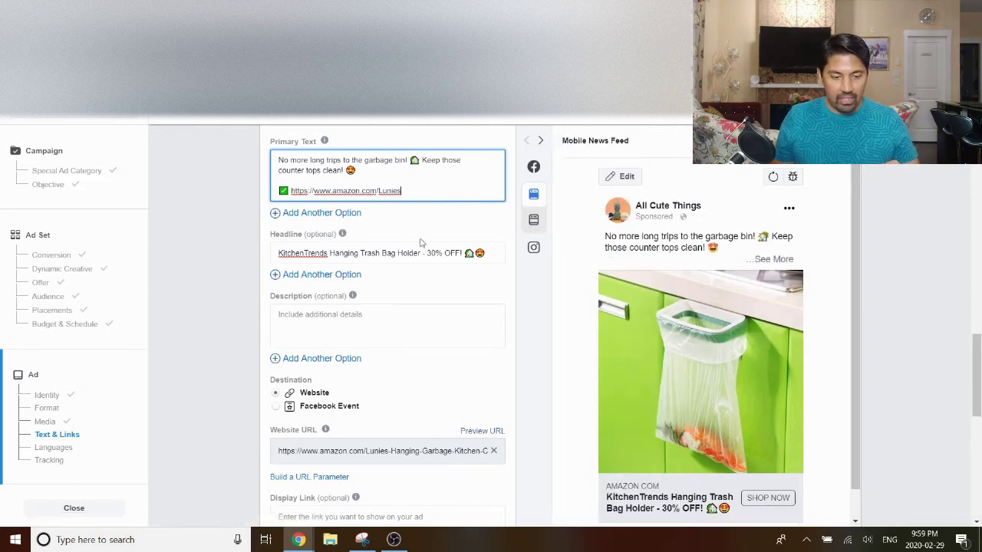
pyautogui.press('BackSpace')
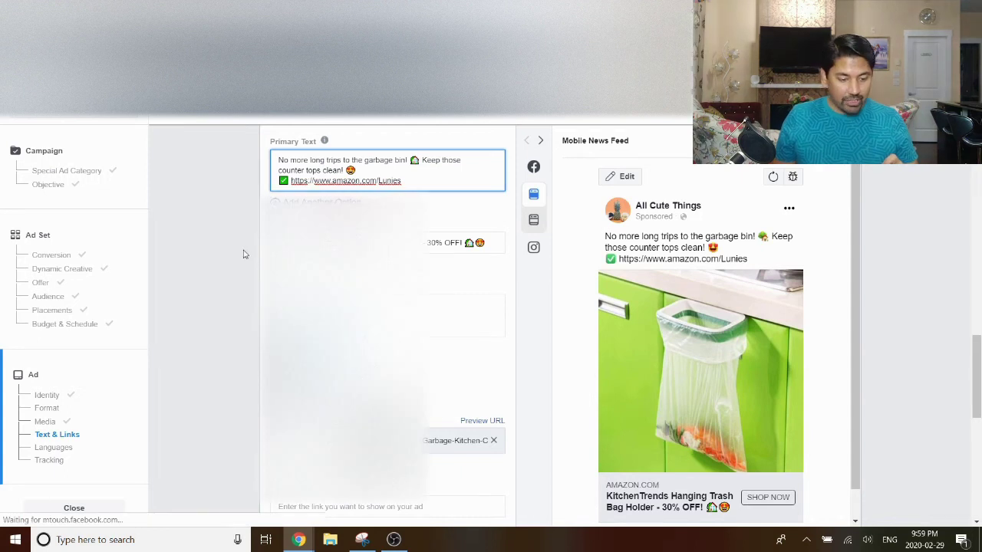
# Rename the ad set as "CA, US, UK, AU - 25+ - Cooking"
pyautogui.scroll(-1, 248, 258)
pyautogui.scroll(-5, 248, 258)
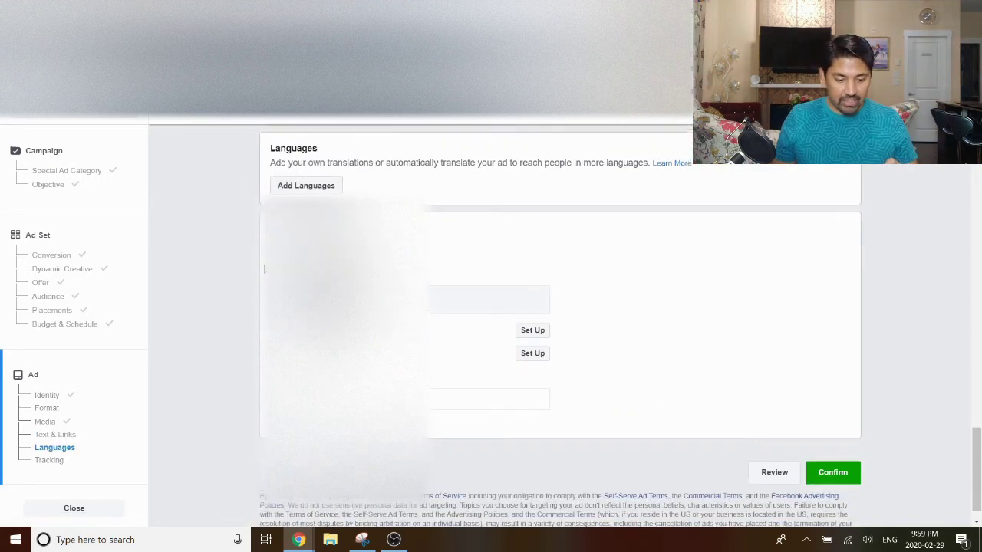
pyautogui.scroll(5, 263, 269)
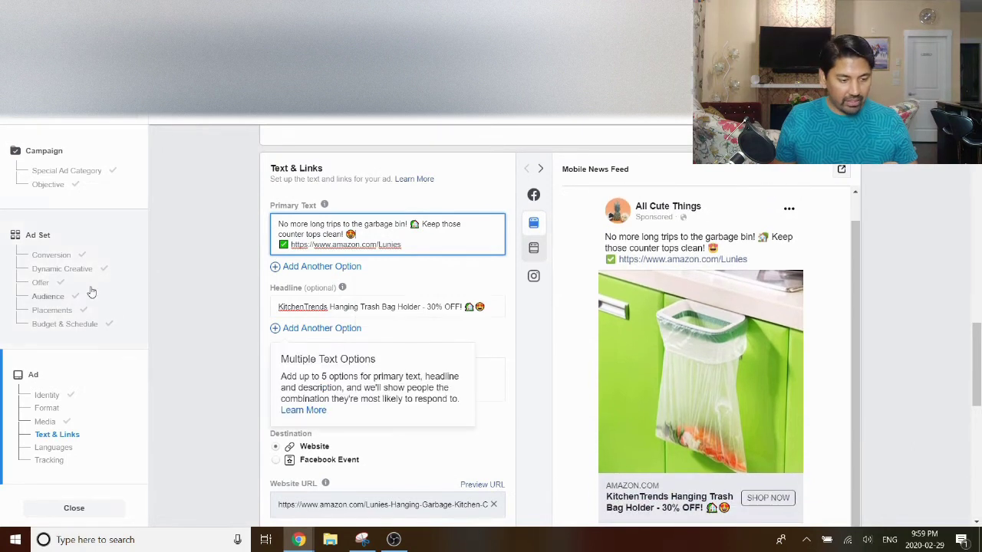
pyautogui.click(126, 235)
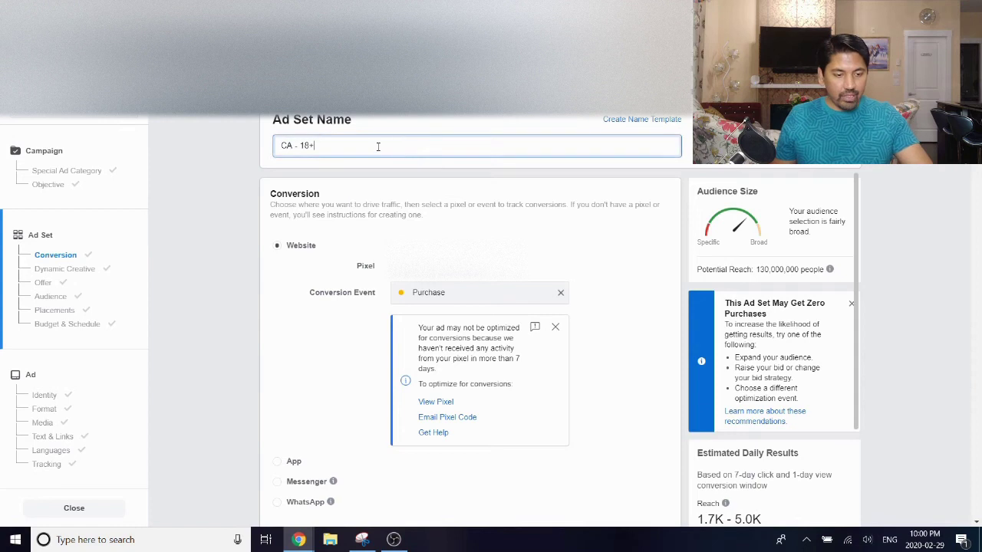
pyautogui.click(296, 146)
pyautogui.write(',')
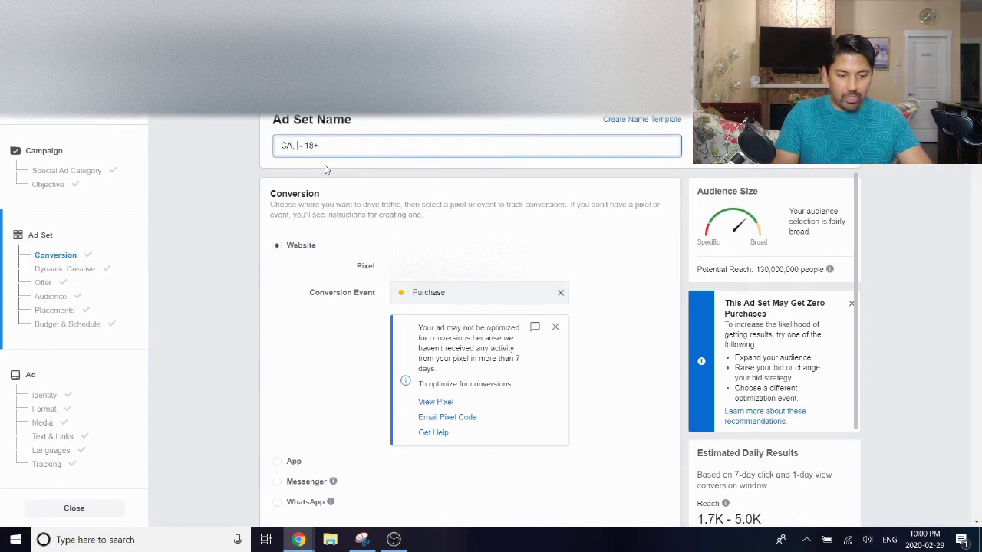
pyautogui.write(' US, UK')
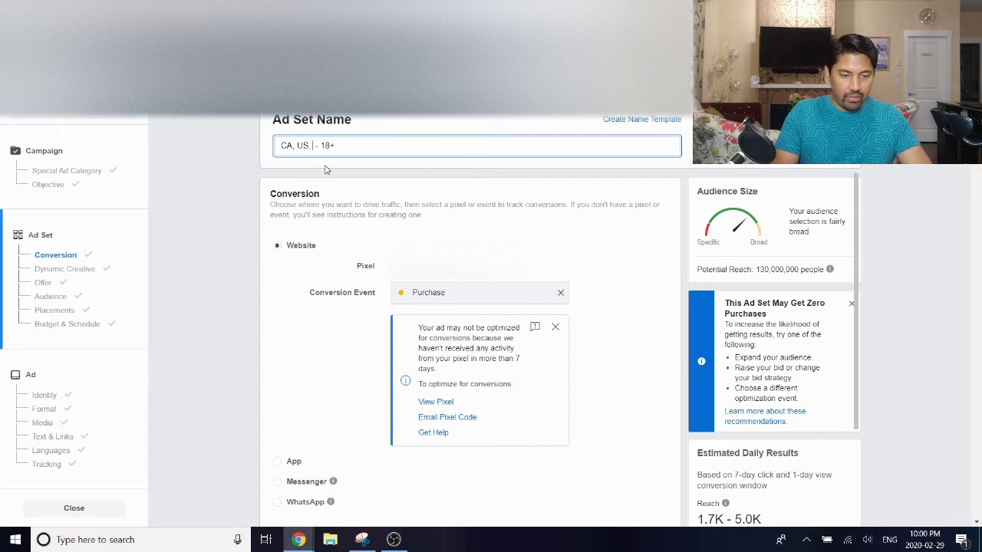
pyautogui.press('BackSpace')
pyautogui.write('k ')
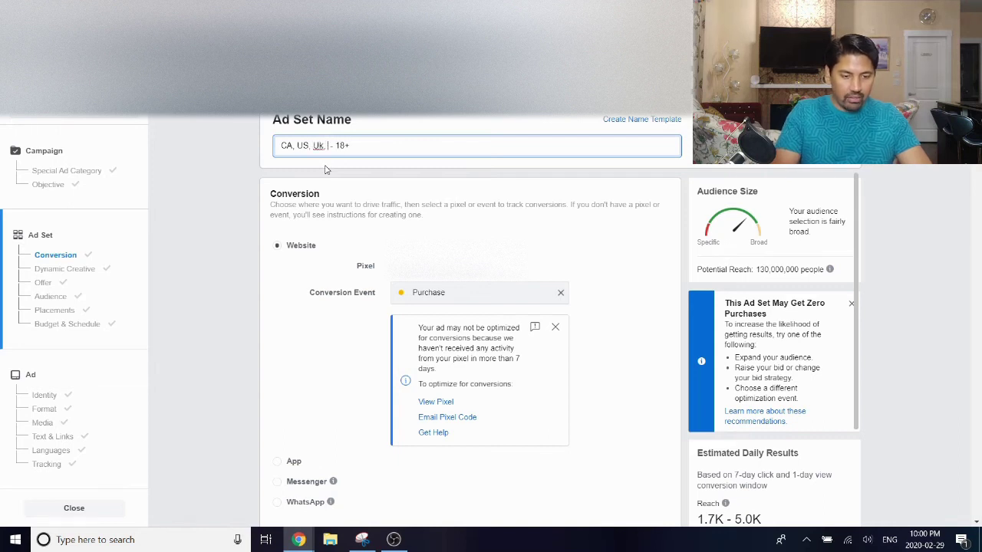
pyautogui.write(', AU')
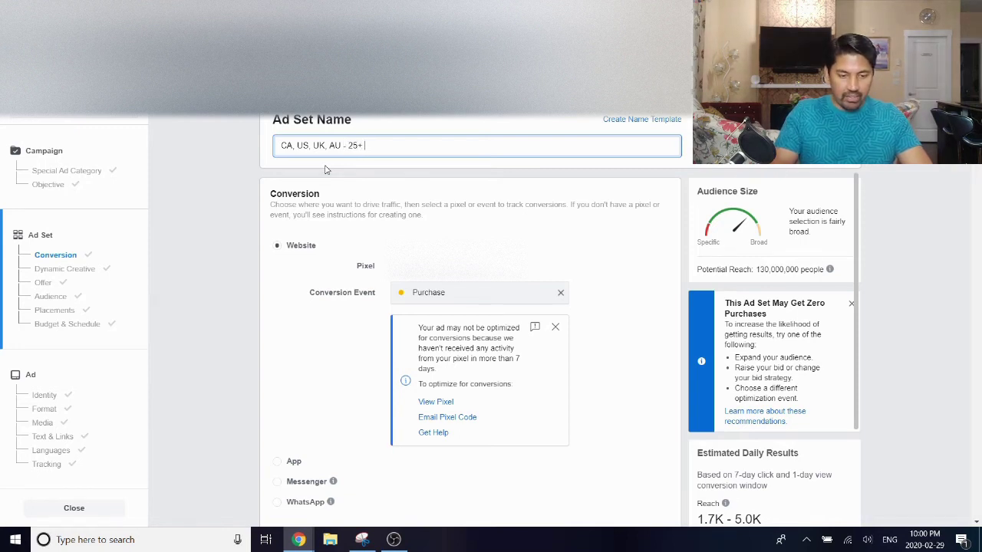
pyautogui.write(' - ')
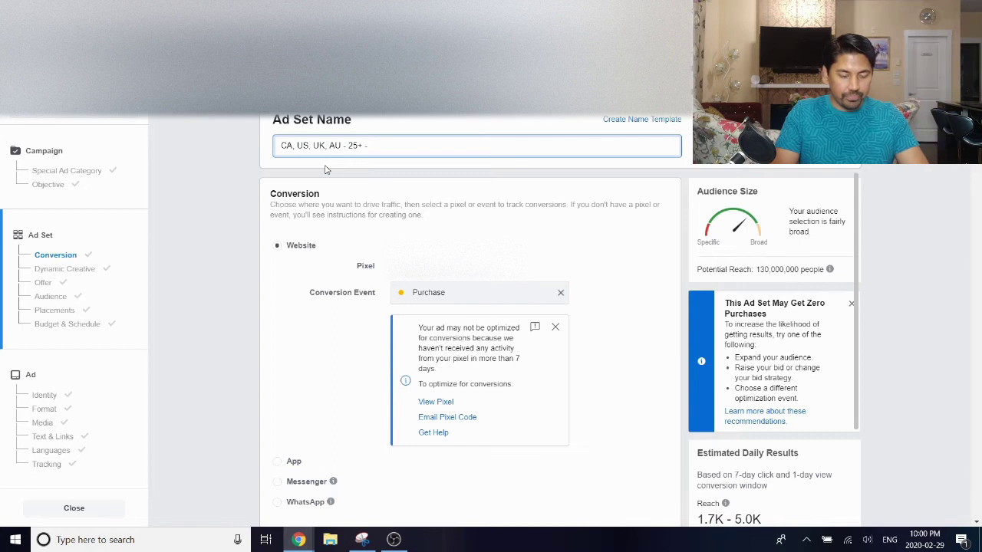
pyautogui.write('Cook')
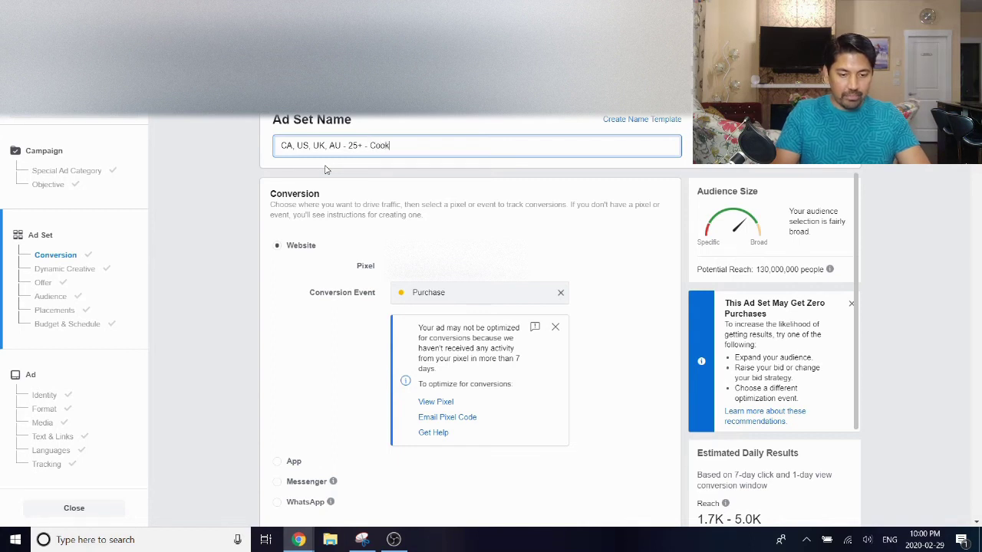
pyautogui.write('ing')
# Rename the ad as "Image 1 | Copy 1 | Heading 1"
pyautogui.click(87, 370)
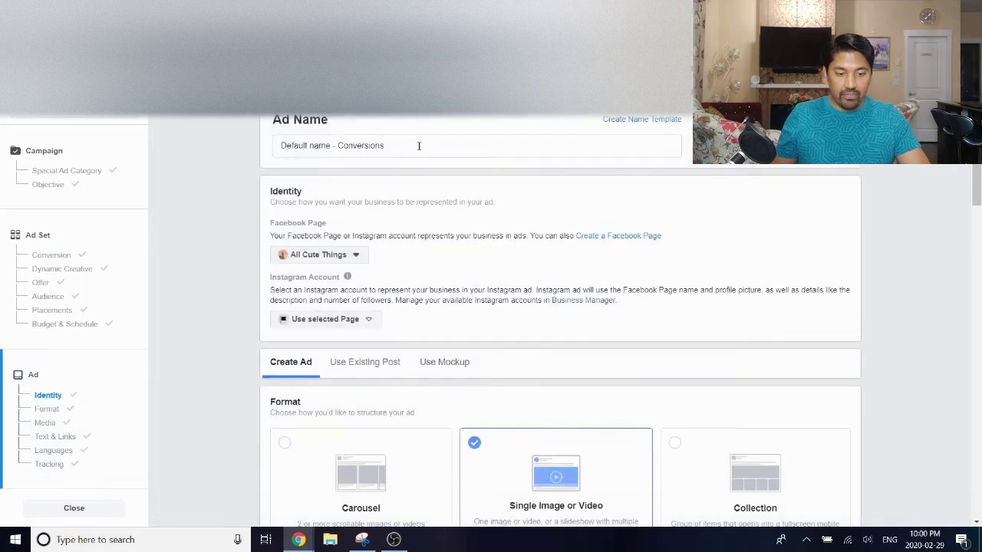
pyautogui.moveTo(410, 146); pyautogui.dragTo(273, 145)
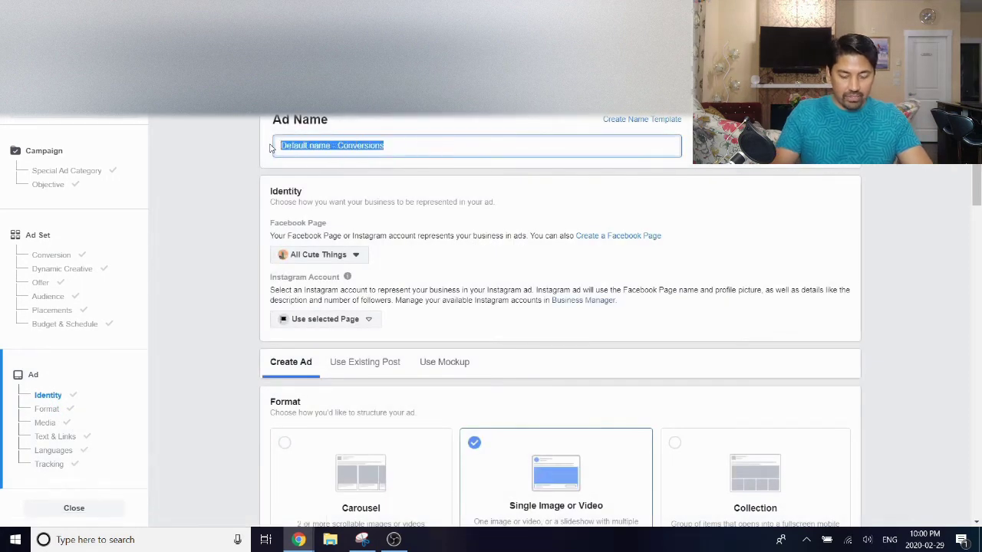
pyautogui.write('Video')
pyautogui.press('BackSpace')
pyautogui.press('BackSpace')
pyautogui.press('BackSpace')
pyautogui.press('BackSpace')
pyautogui.press('BackSpace')
pyautogui.write('I')
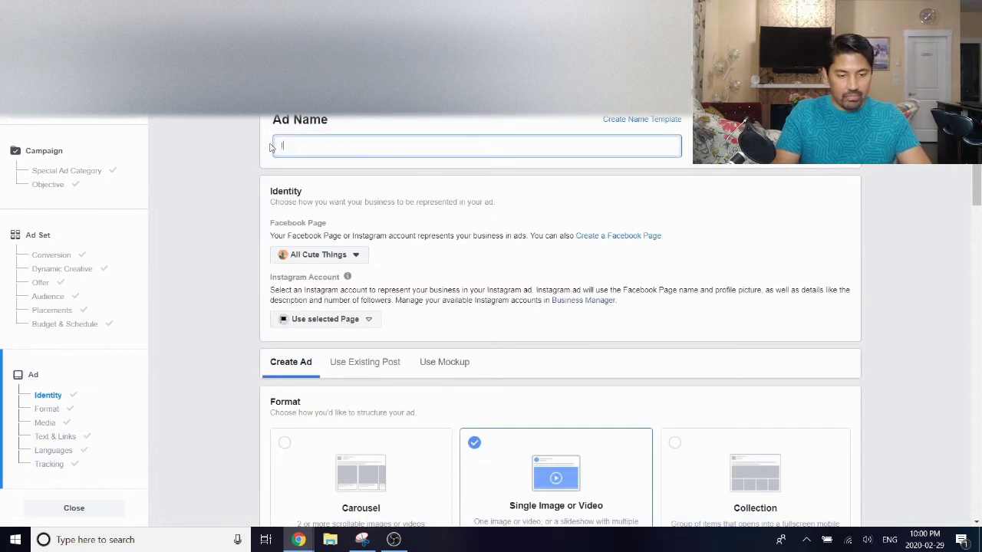
pyautogui.write('mage 1 | C')
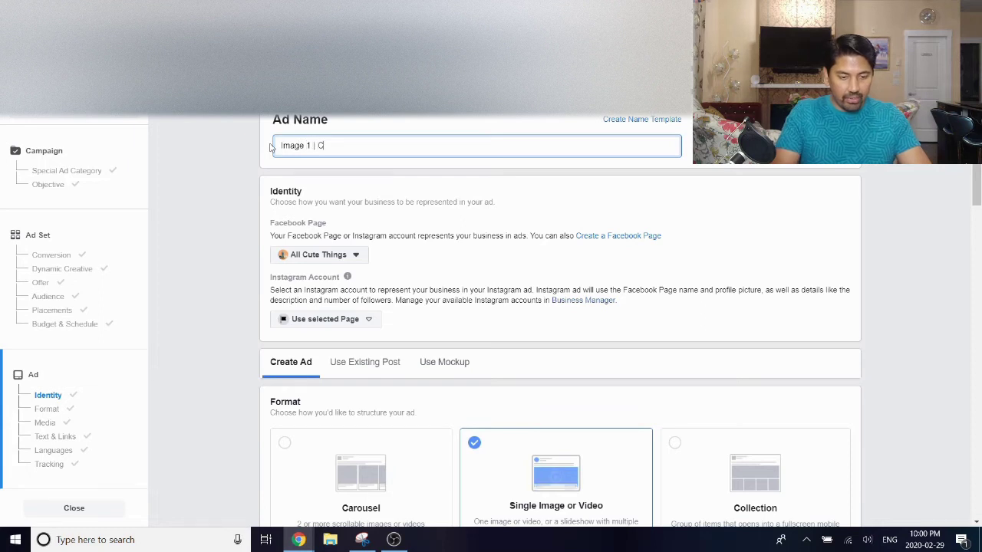
pyautogui.write('opy 1 | ')
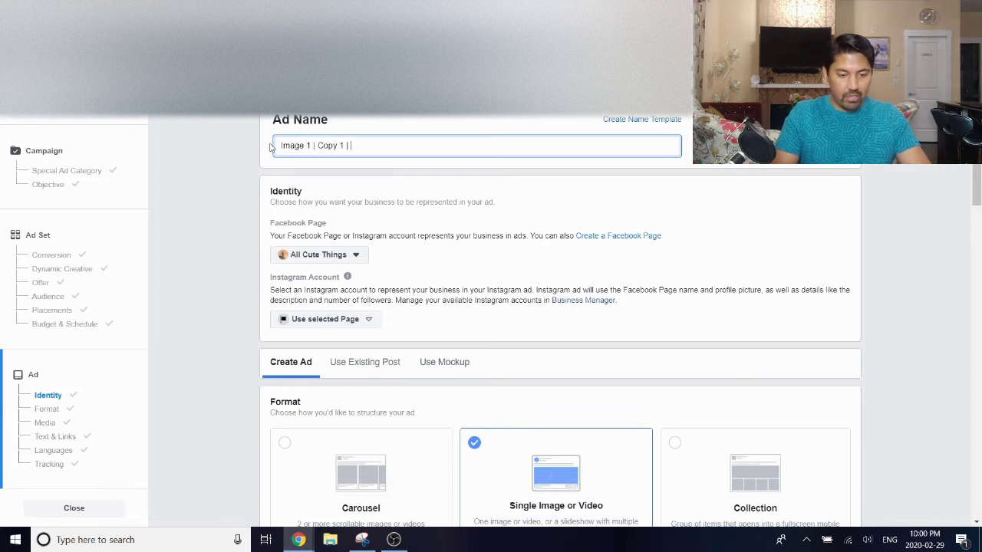
pyautogui.write('Heading 1')
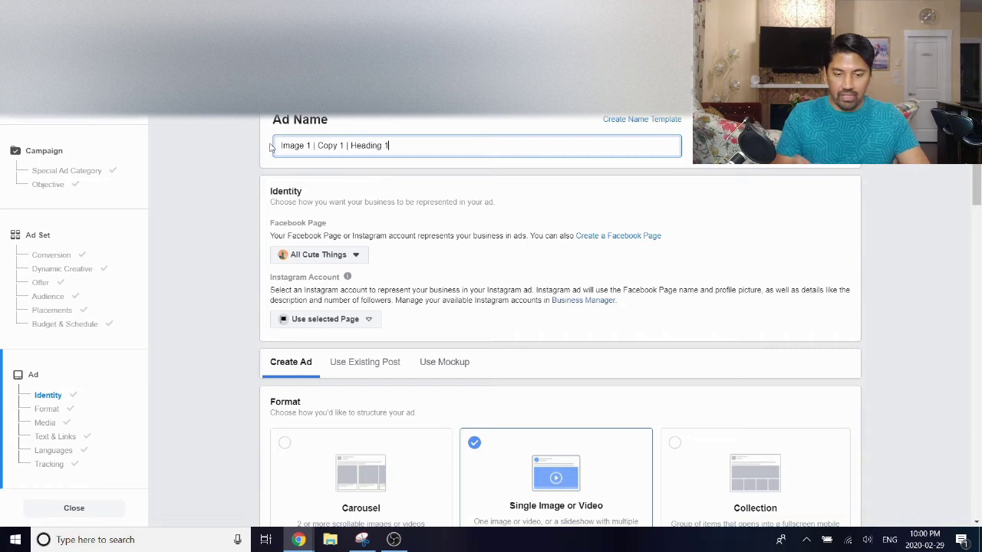
# Confirm the new campaign with its ad set and ad so that they are published
pyautogui.scroll(-5, 787, 296)
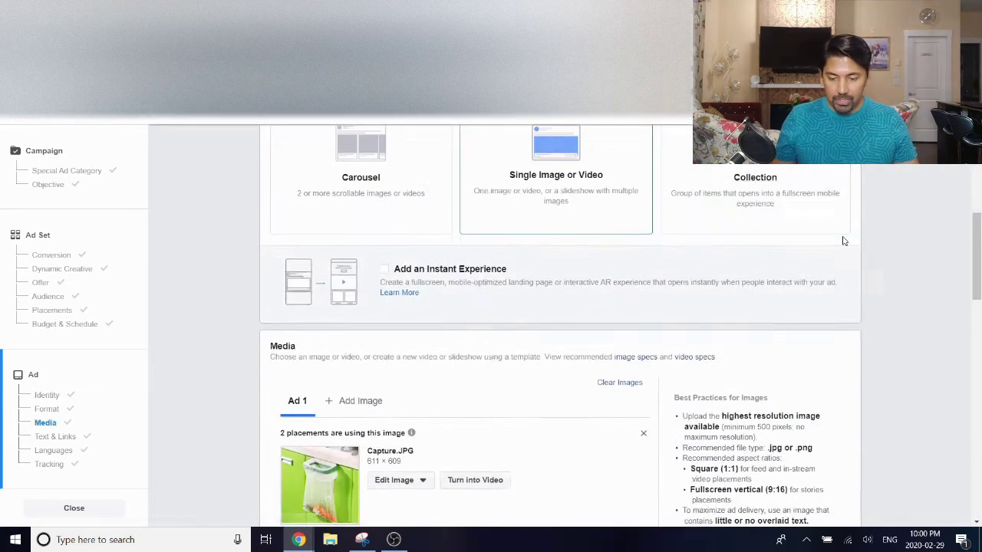
pyautogui.scroll(-10, 844, 241)
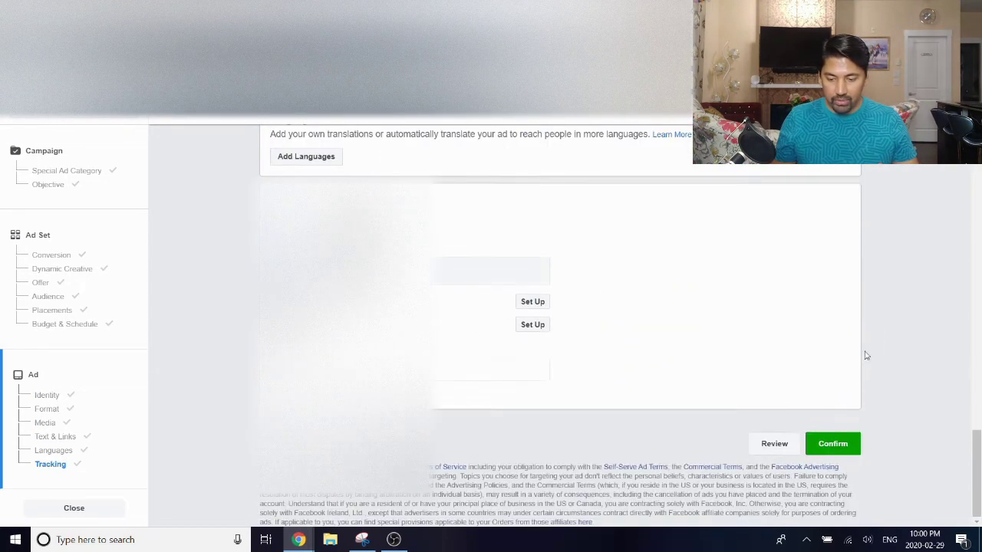
pyautogui.click(843, 443)
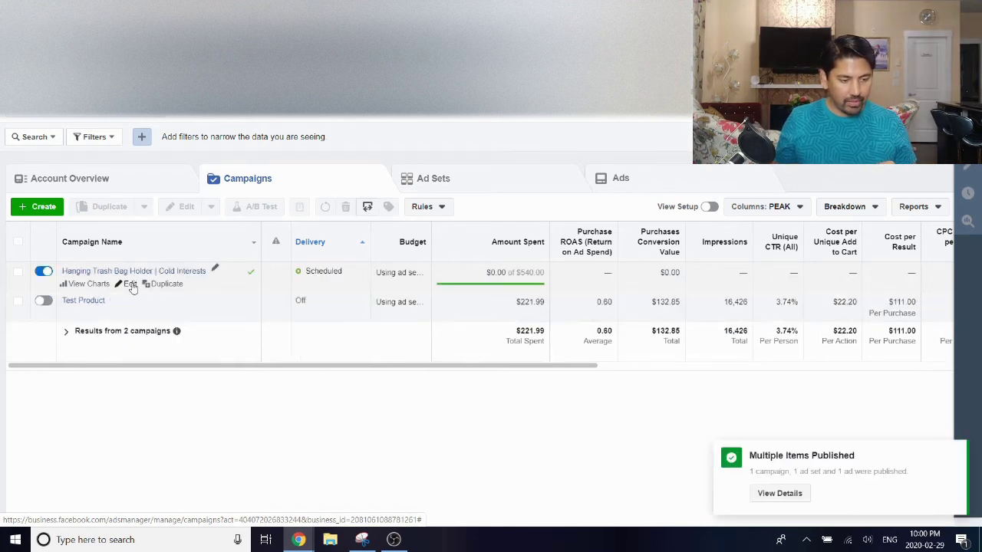
# Open the Hanging Trash Bag Holder campaign for editing and duplicate its ad into the original campaign with 2 copies, keeping existing reactions
pyautogui.click(129, 284)
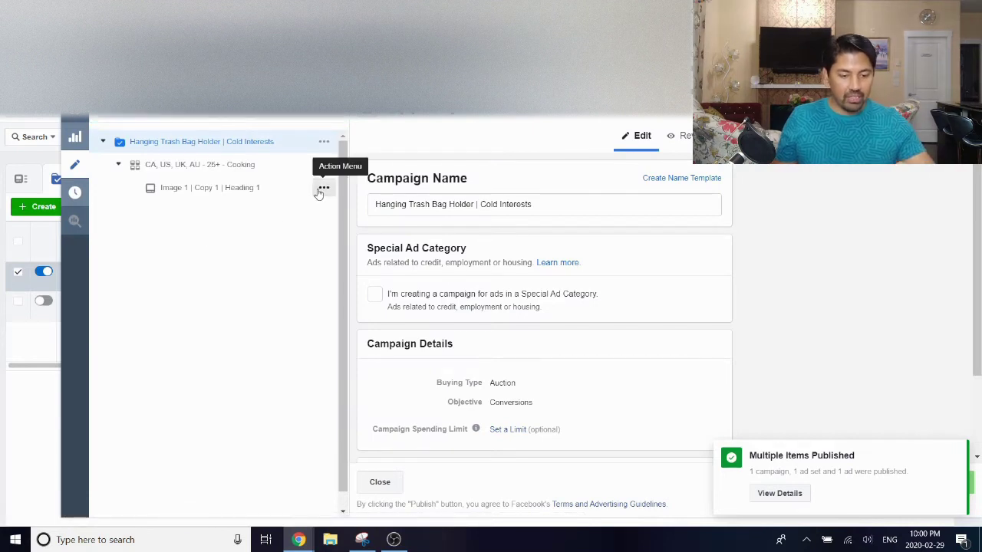
pyautogui.click(323, 189)
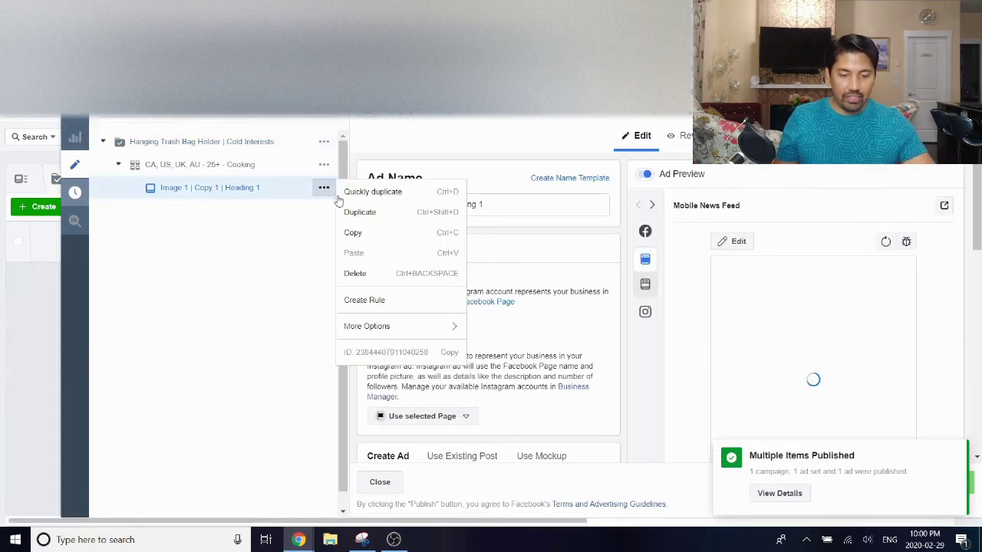
pyautogui.click(379, 214)
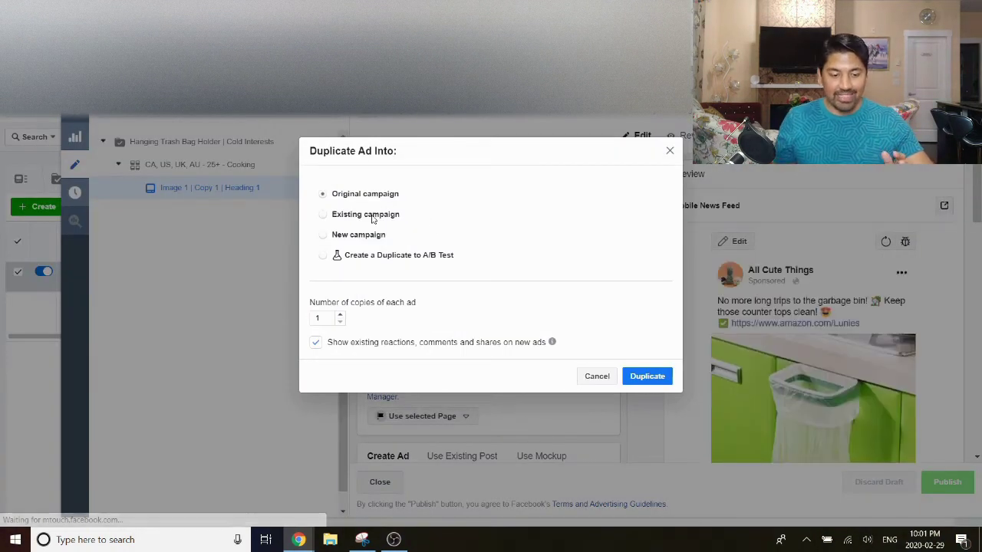
pyautogui.click(365, 215)
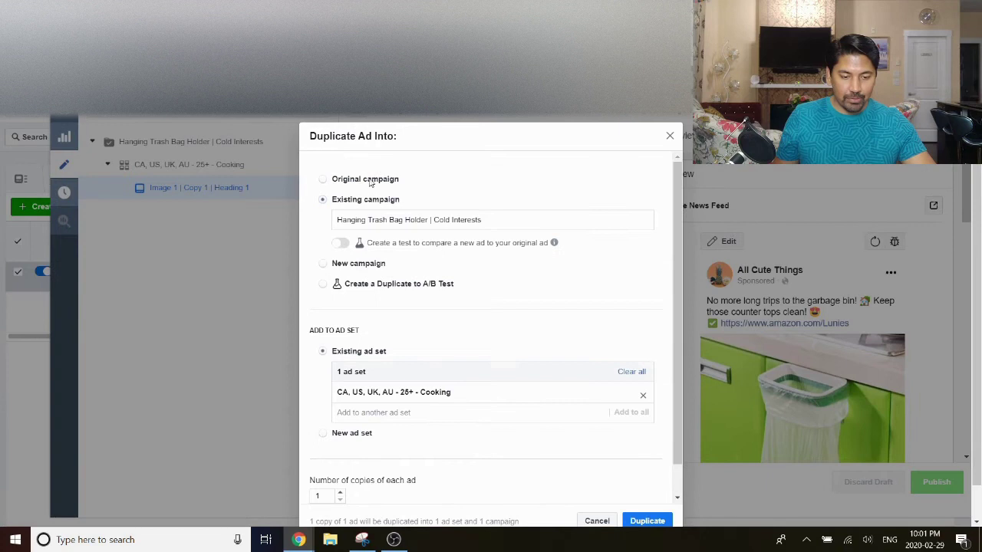
pyautogui.click(371, 178)
pyautogui.click(342, 282)
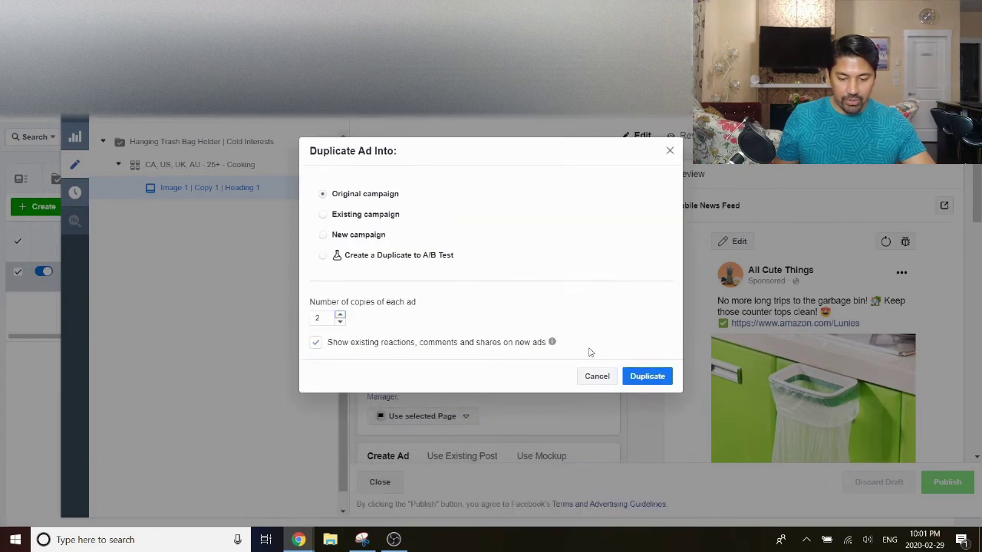
pyautogui.click(647, 376)
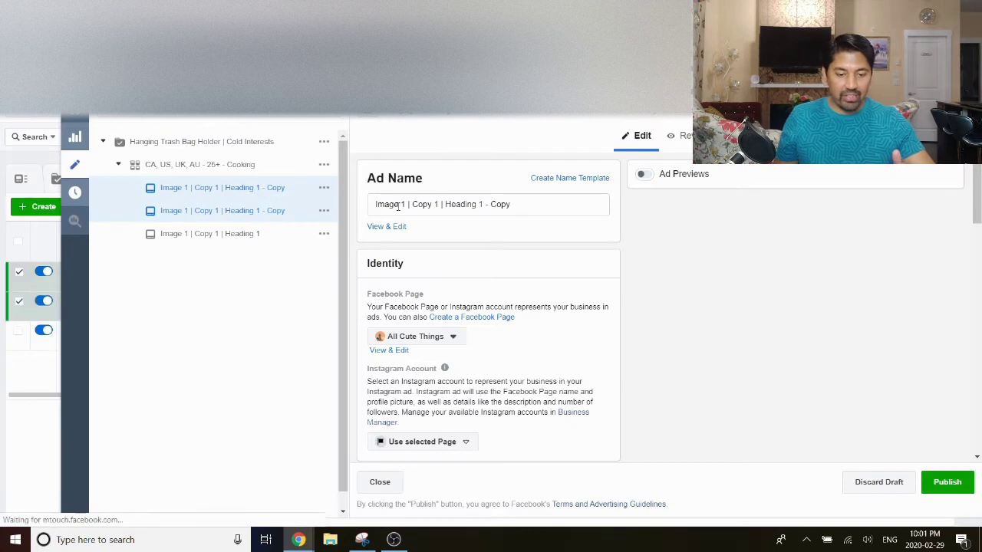
# Rename the two duplicated ads as "Image 1 | Copy 1 | Heading 2" and "Image 1 | Copy 2 | Heading 2"
pyautogui.click(404, 205)
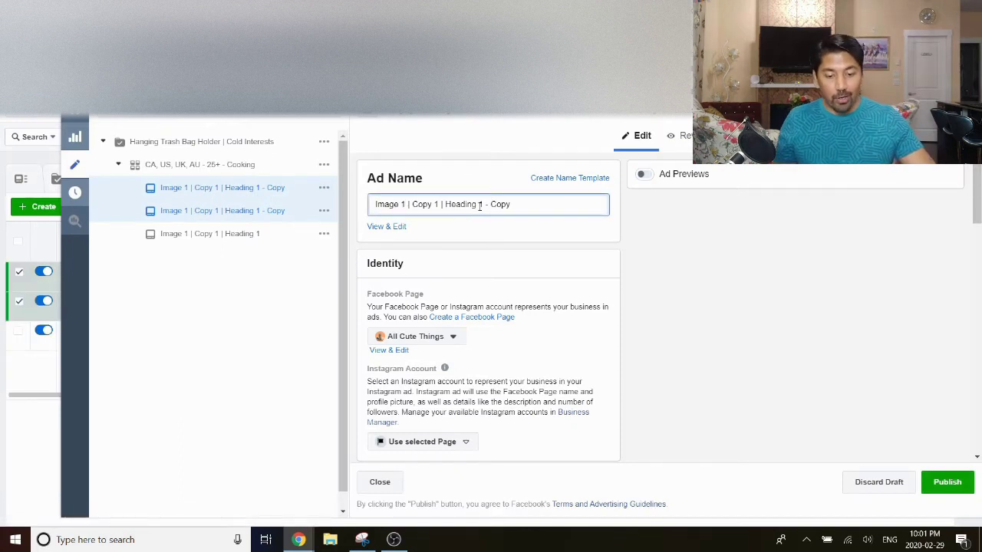
pyautogui.moveTo(478, 204); pyautogui.dragTo(495, 205)
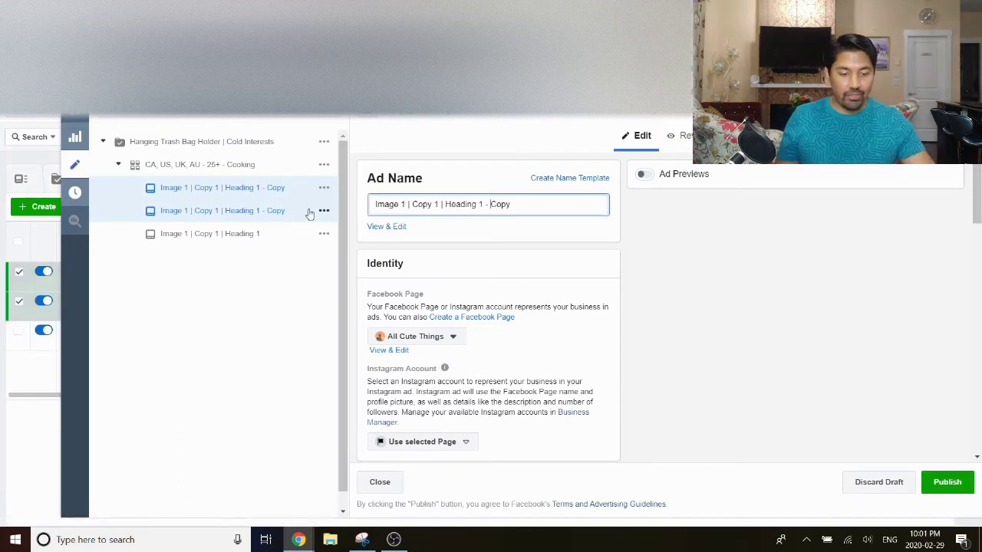
pyautogui.click(259, 211)
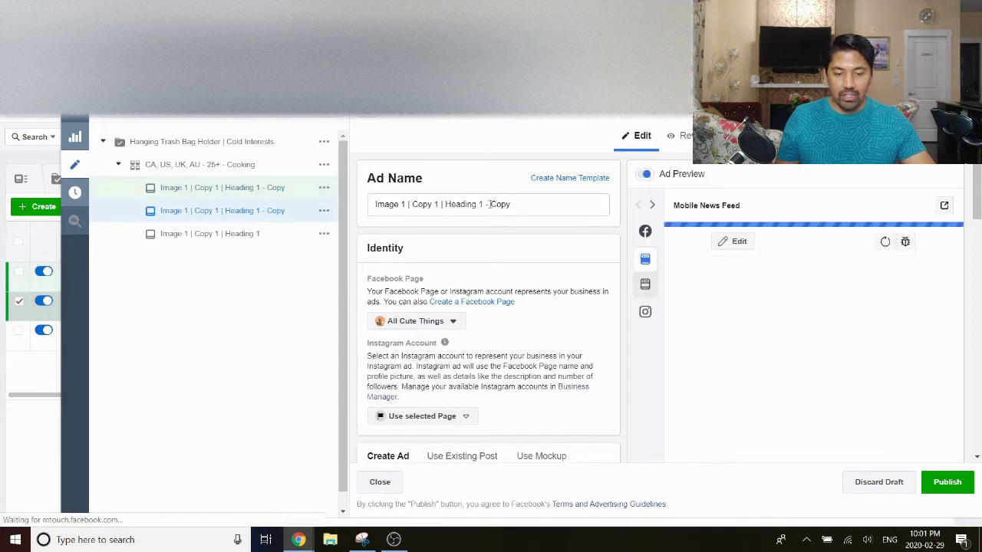
pyautogui.moveTo(479, 204); pyautogui.dragTo(528, 202)
pyautogui.write('2')
pyautogui.click(256, 191)
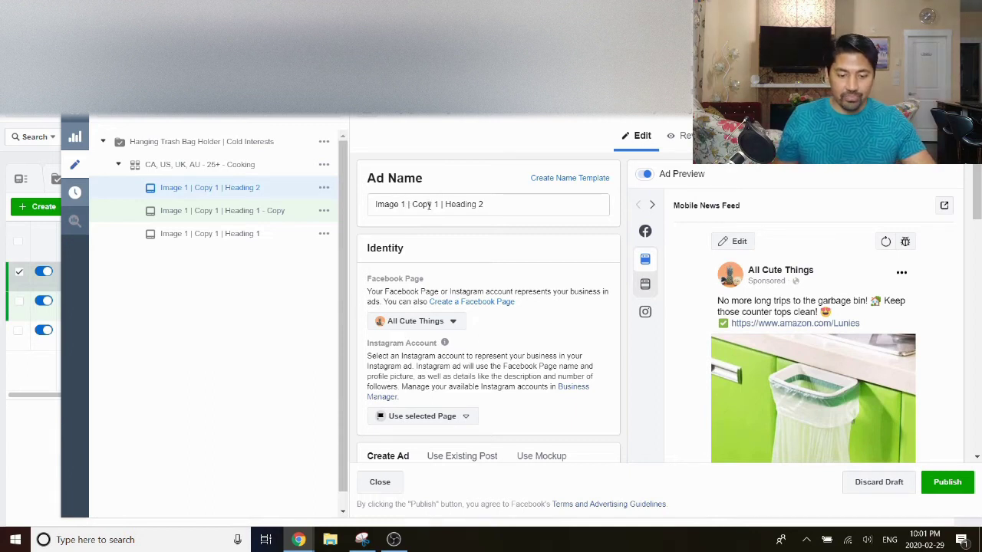
pyautogui.moveTo(487, 204); pyautogui.dragTo(479, 204)
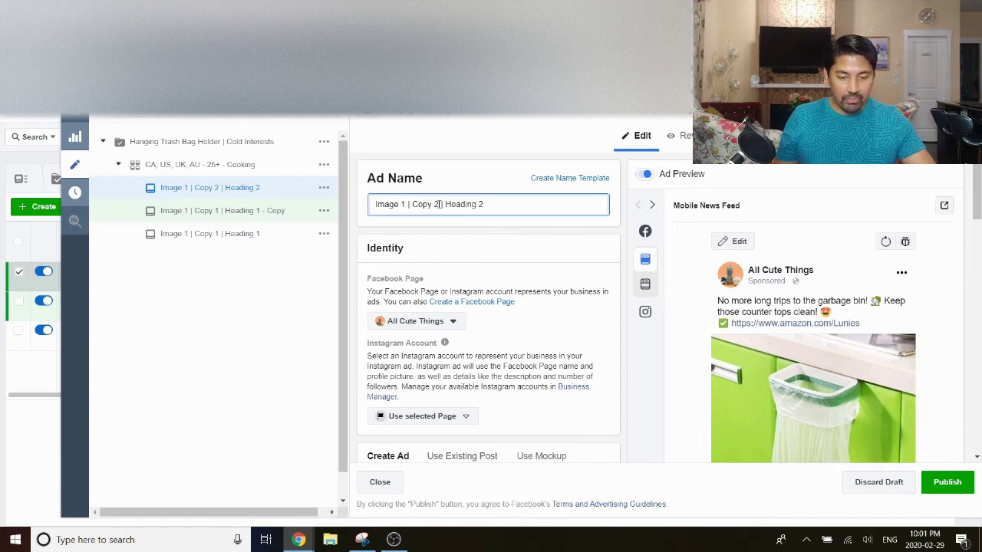
# In ad "Image 1 | Copy 1 | Heading 2", replace the headline's product name with "Keep those counter tops clean!" copied from the primary text
pyautogui.click(274, 209)
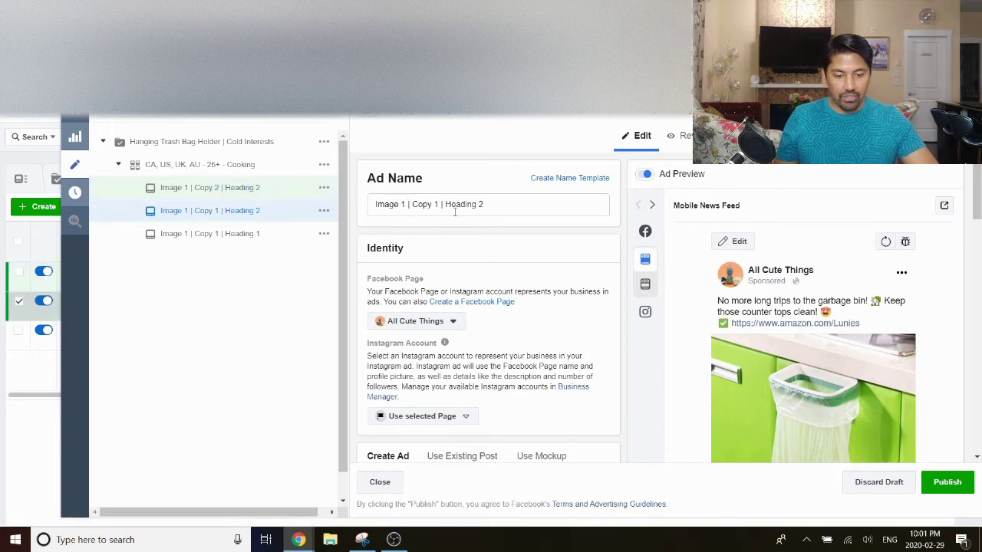
pyautogui.scroll(-15, 497, 225)
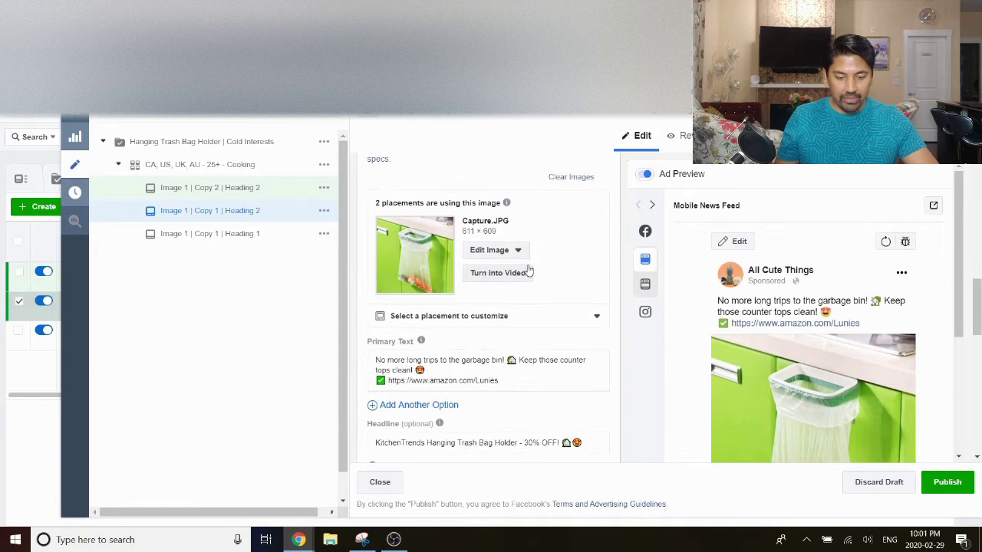
pyautogui.scroll(3, 503, 272)
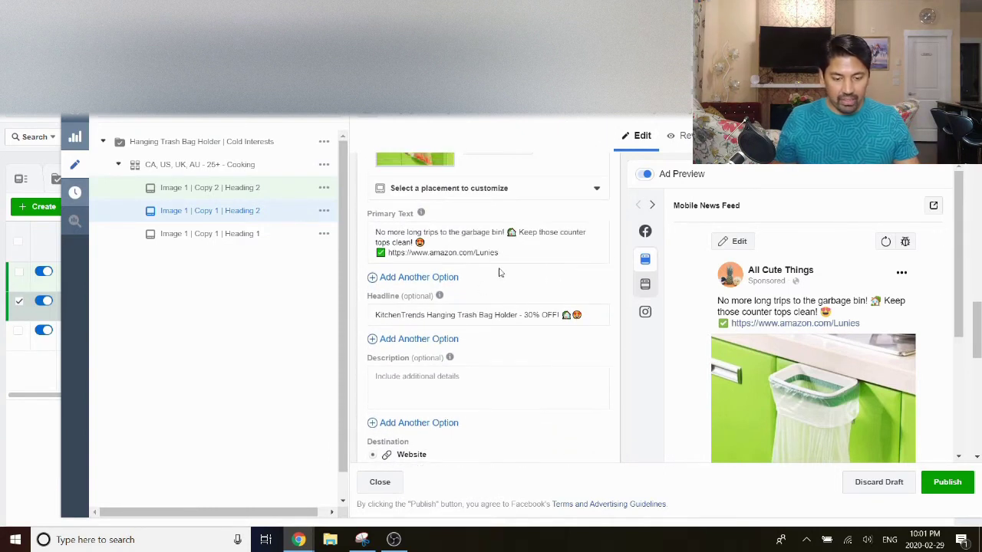
pyautogui.moveTo(518, 232); pyautogui.dragTo(420, 243)
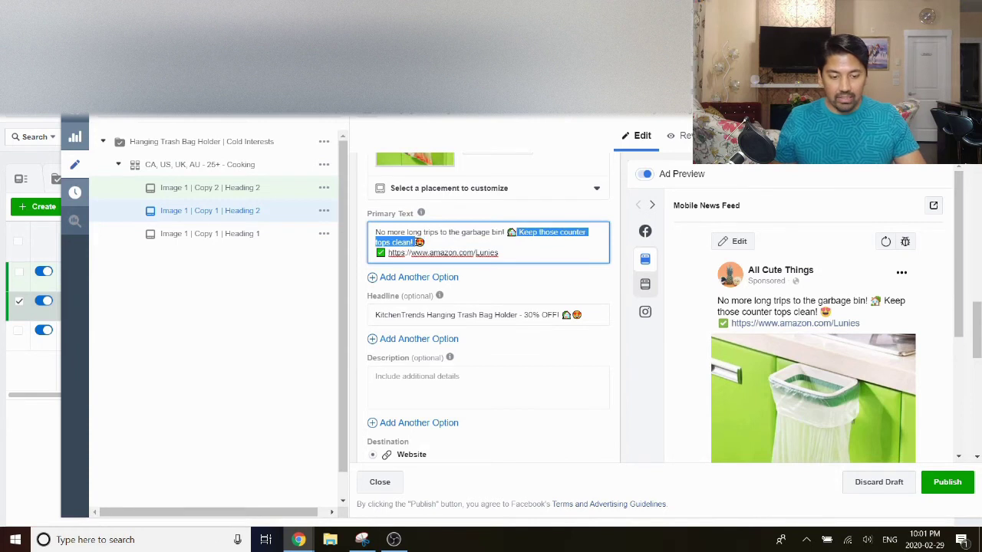
pyautogui.moveTo(518, 315); pyautogui.dragTo(376, 316)
pyautogui.hotkey('ctrl', 'v')
pyautogui.scroll(-1, 602, 279)
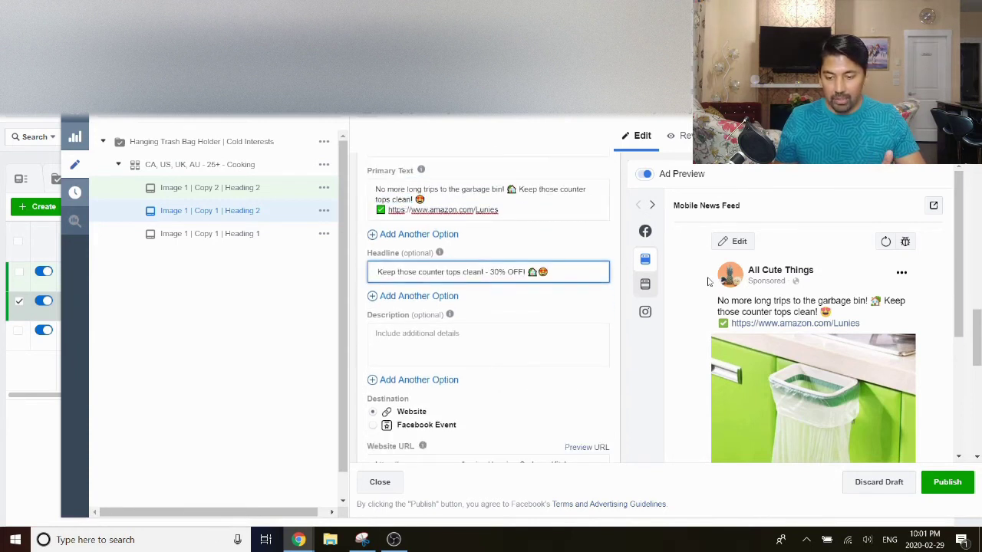
pyautogui.scroll(-3, 708, 284)
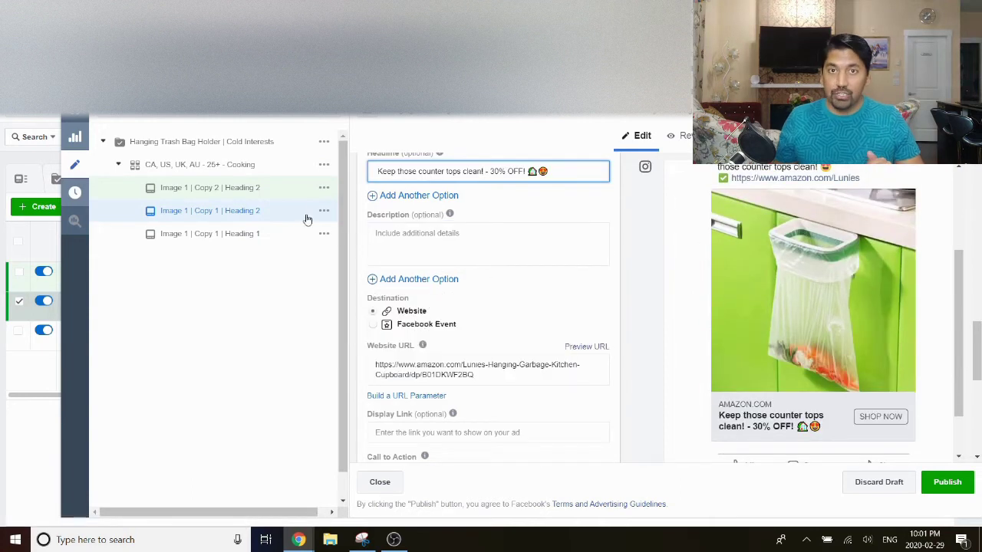
# In ad "Image 1 | Copy 2 | Heading 2", replace the headline's product name with "Keep those counter tops clean!" from the primary text
pyautogui.click(253, 187)
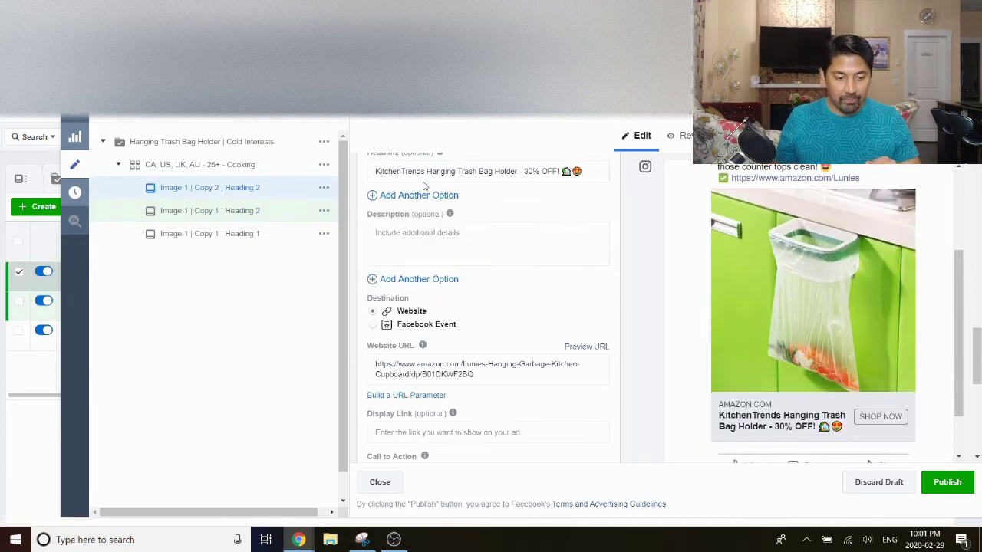
pyautogui.scroll(1, 562, 223)
pyautogui.scroll(1, 560, 223)
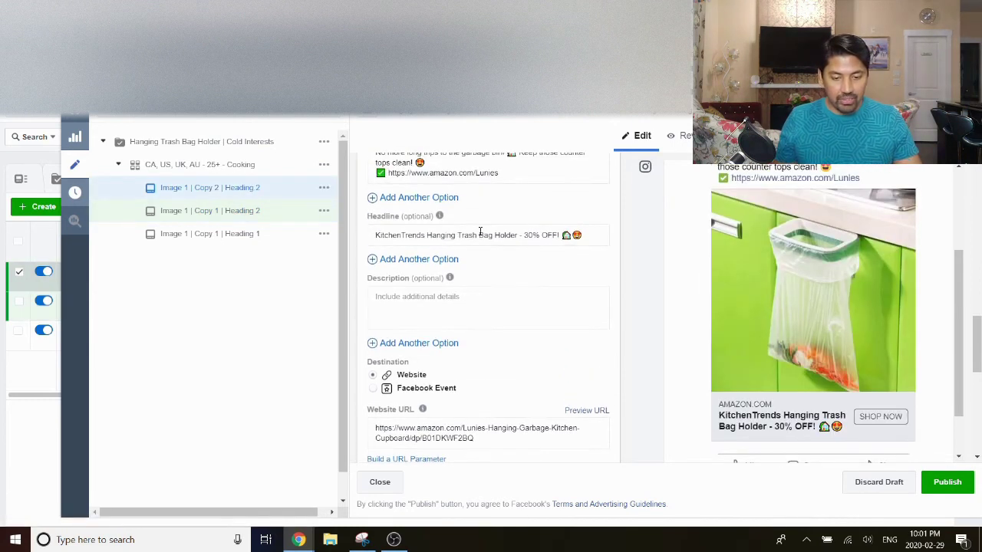
pyautogui.scroll(1, 526, 196)
pyautogui.moveTo(519, 218); pyautogui.dragTo(416, 227)
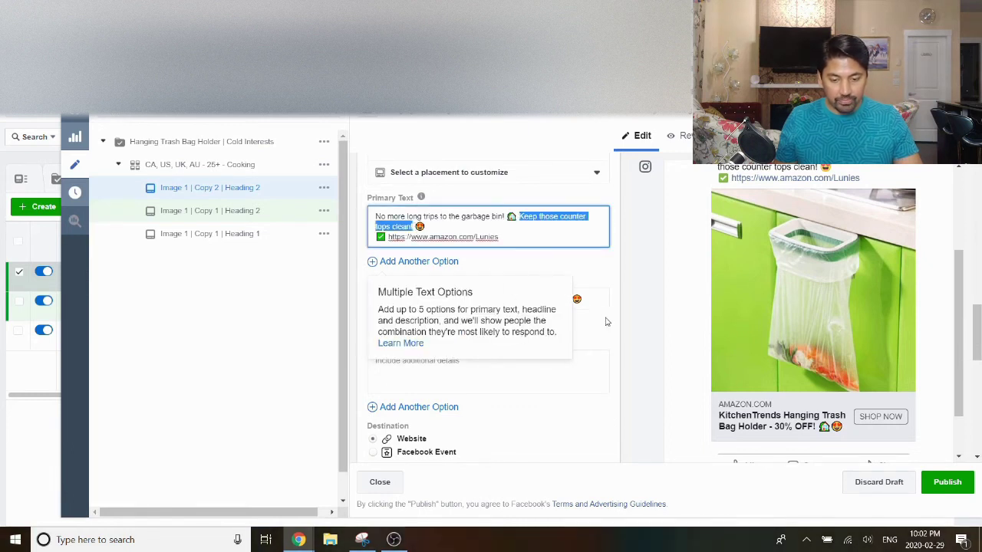
pyautogui.moveTo(517, 298); pyautogui.dragTo(376, 299)
pyautogui.hotkey('ctrl', 'v')
# Move "Keep those counter tops clean!" with its emoji to the start of the primary text, before "No more long trips to the garbage bin!"
pyautogui.click(490, 217)
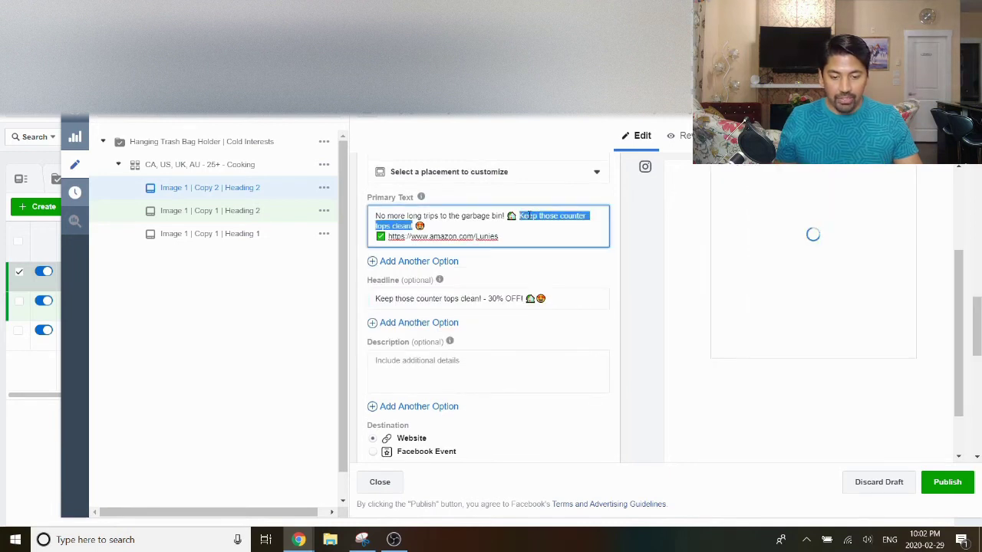
pyautogui.click(516, 218)
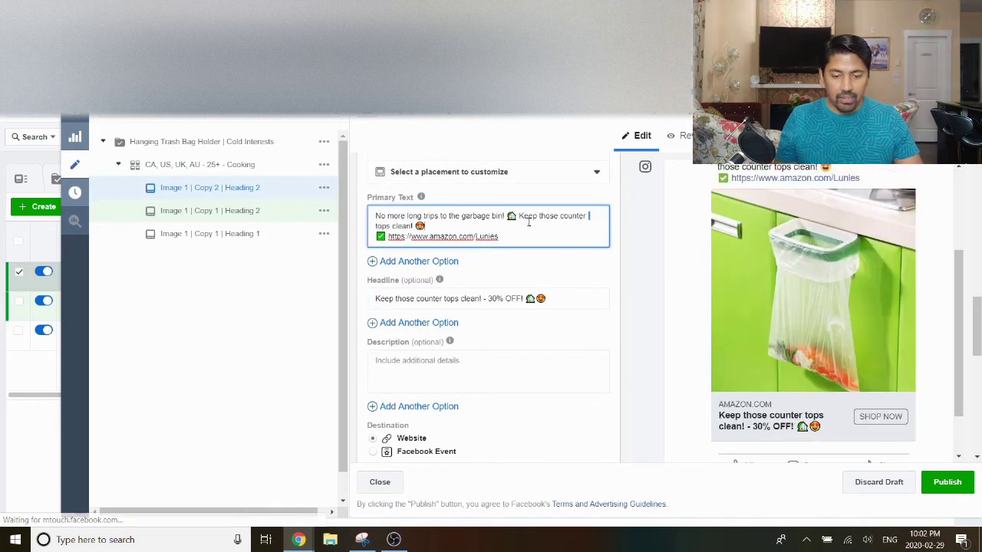
pyautogui.moveTo(529, 225); pyautogui.dragTo(520, 217)
pyautogui.press('BackSpace')
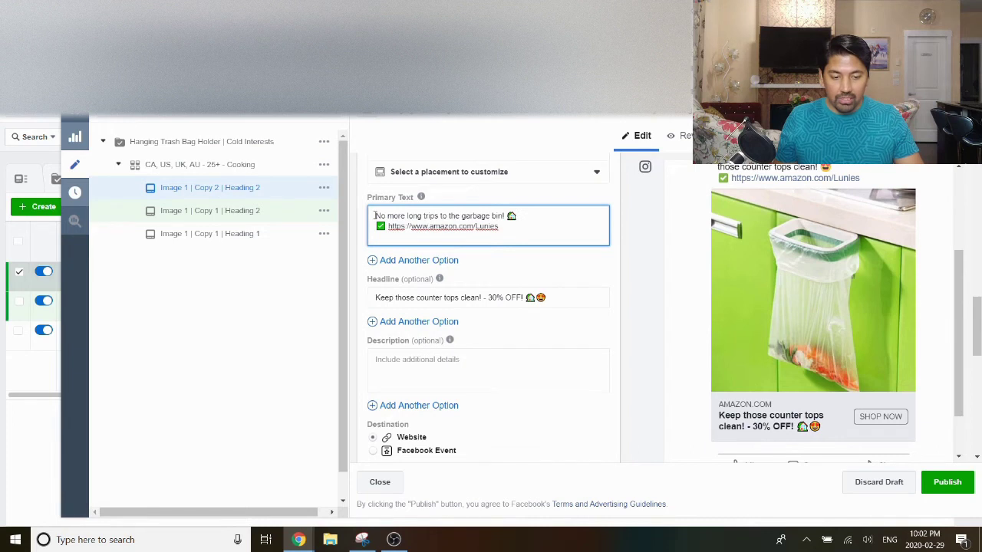
pyautogui.hotkey('ctrl', 'v')
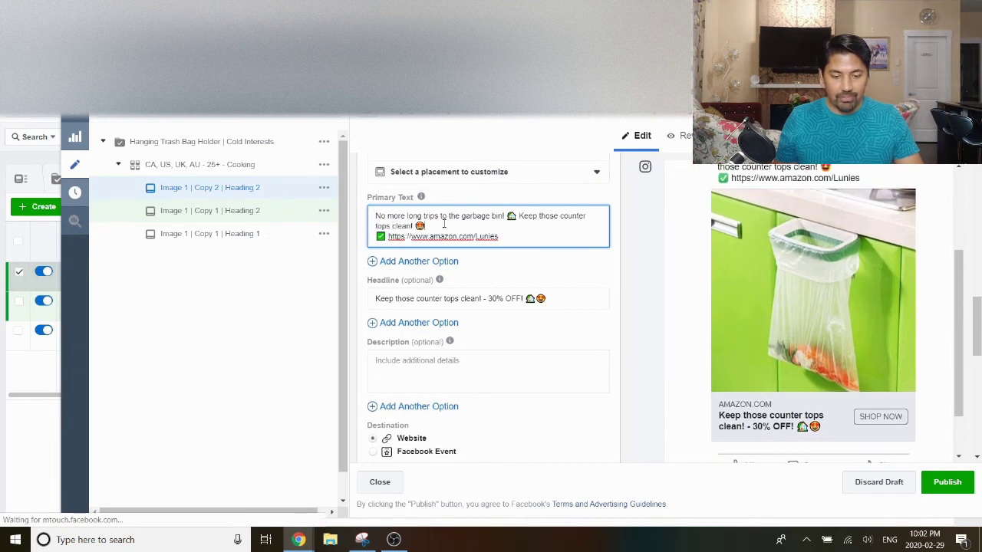
pyautogui.click(377, 216)
pyautogui.hotkey('ctrl', 'v')
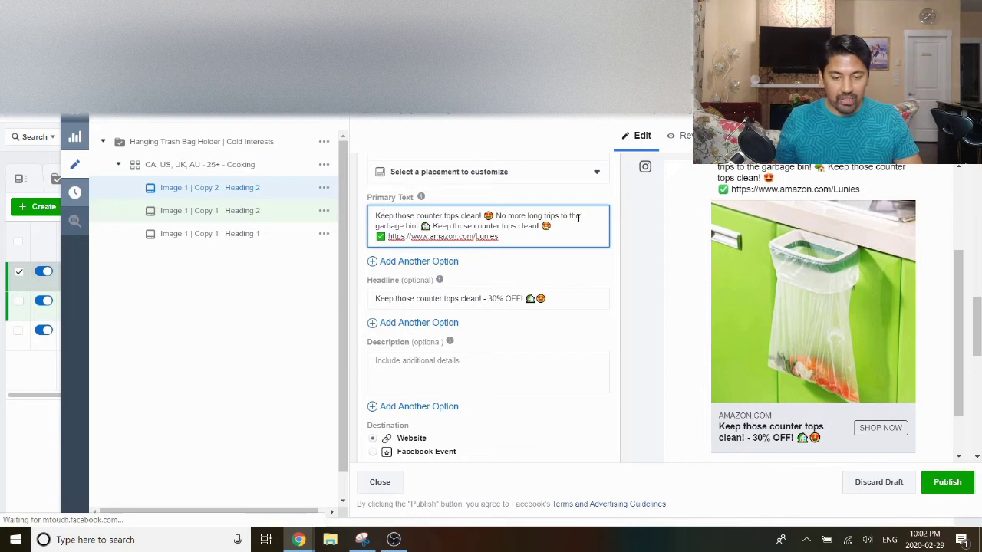
pyautogui.moveTo(554, 227); pyautogui.dragTo(435, 228)
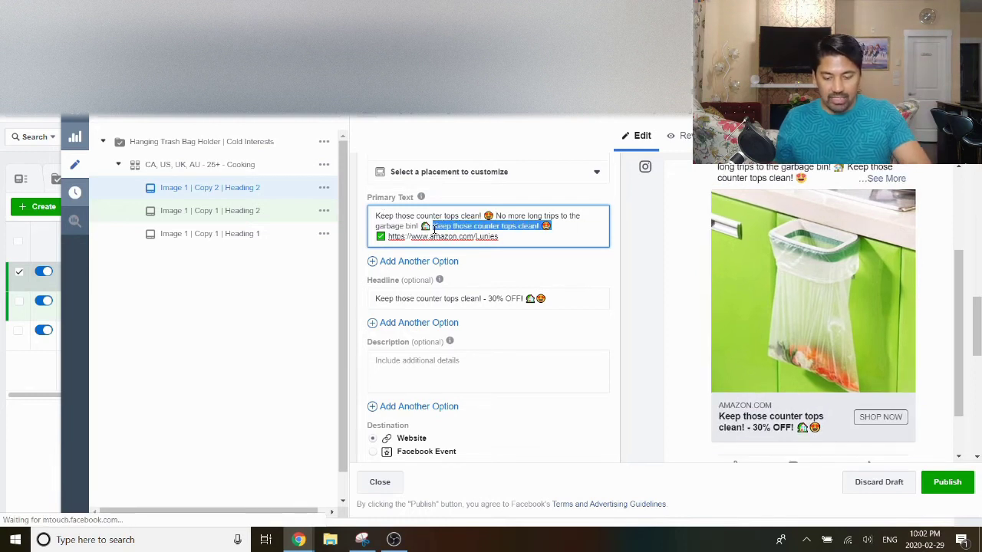
pyautogui.press('BackSpace')
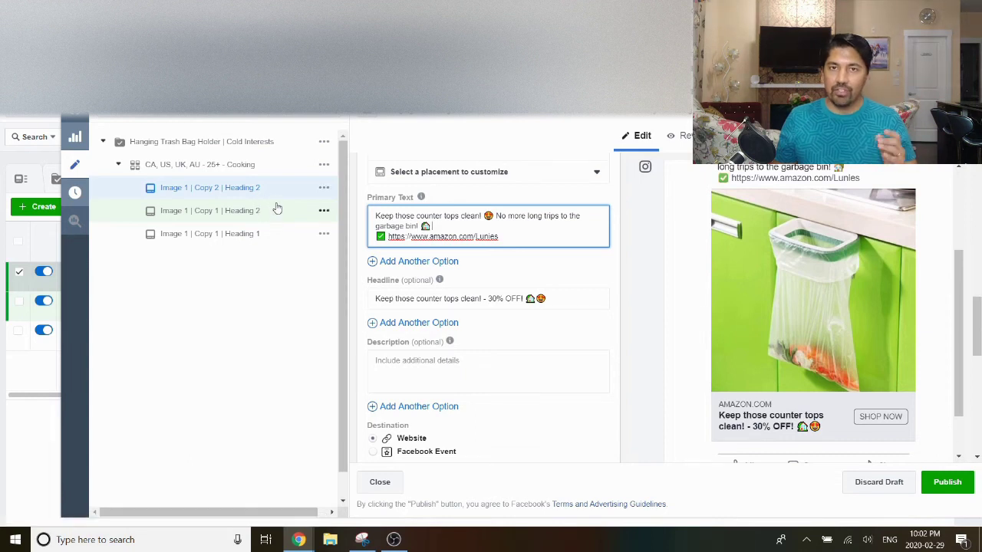
# Check the name and format of ad "Image 1 | Copy 2 | Heading 2" and publish the two duplicated ads
pyautogui.scroll(4, 507, 256)
pyautogui.scroll(5, 506, 256)
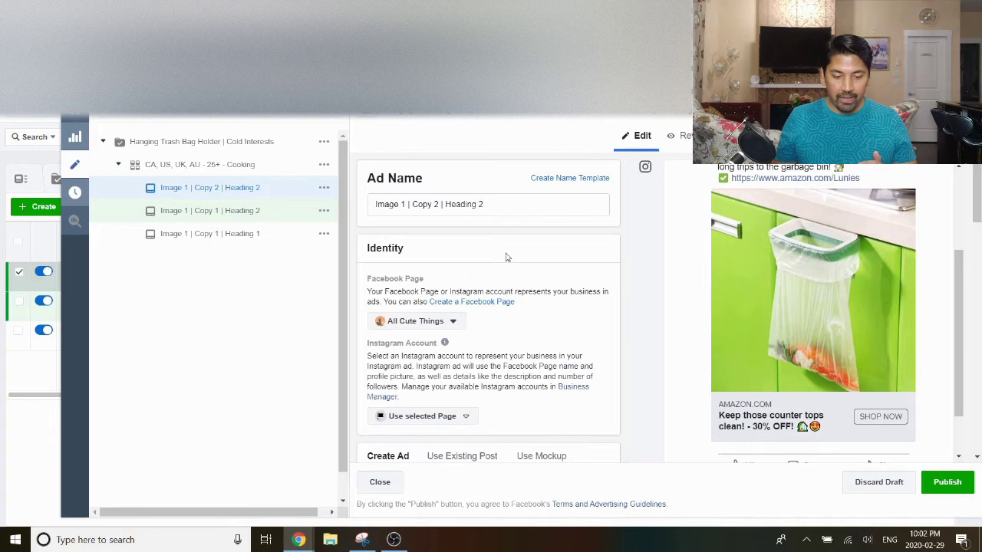
pyautogui.scroll(-5, 506, 256)
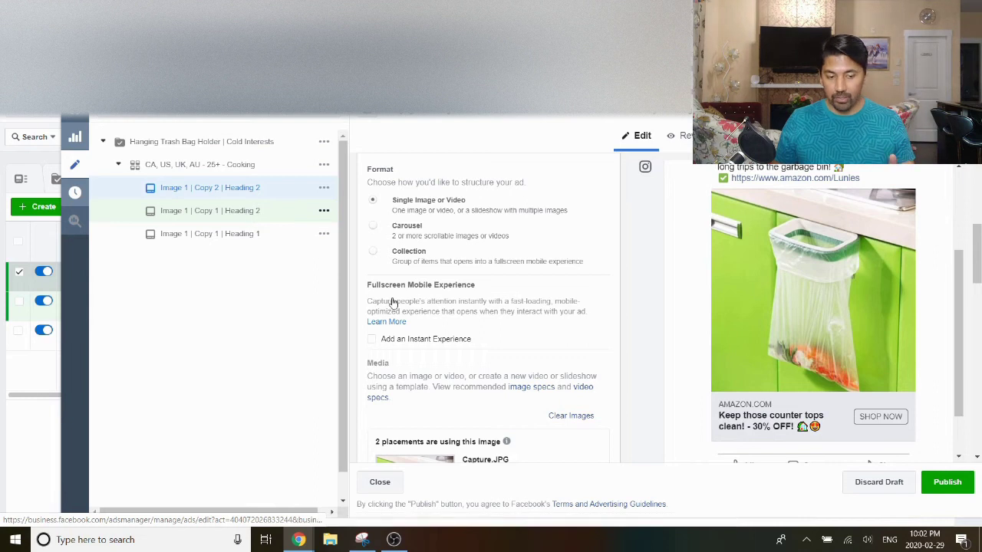
pyautogui.click(931, 482)
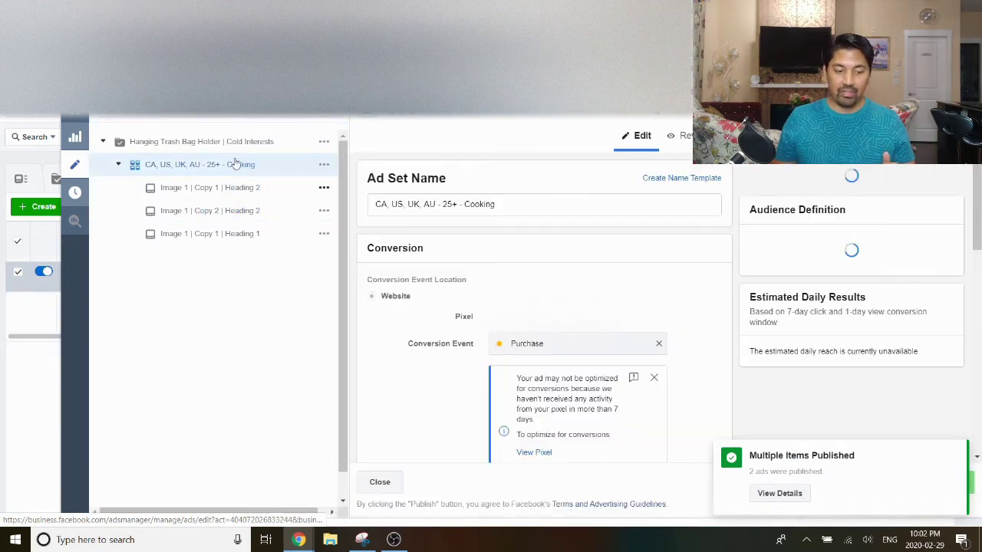
# Show the actions for the Cooking ad set, and switch to Google Slides to consult the FB Ads Testing Structure slide
pyautogui.click(324, 164)
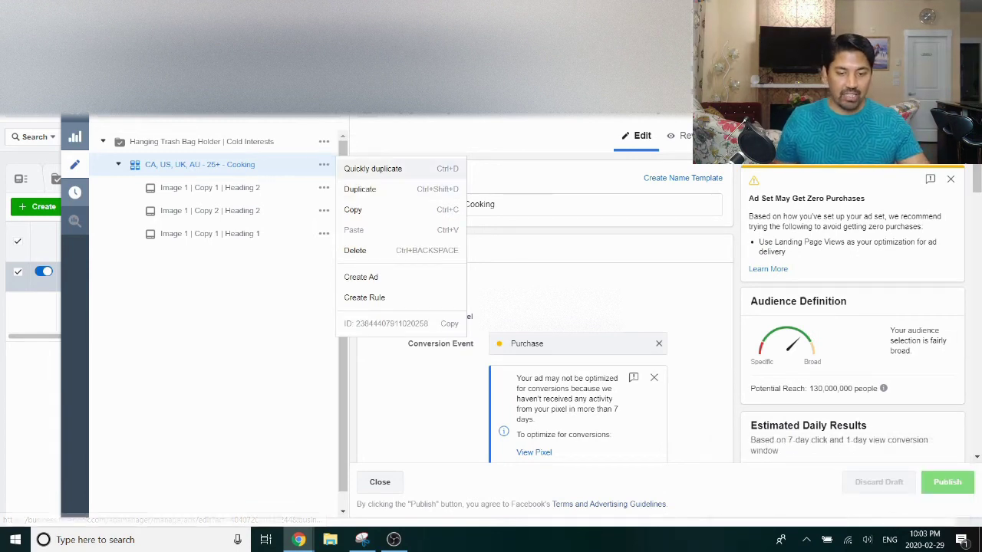
pyautogui.click(253, 11)
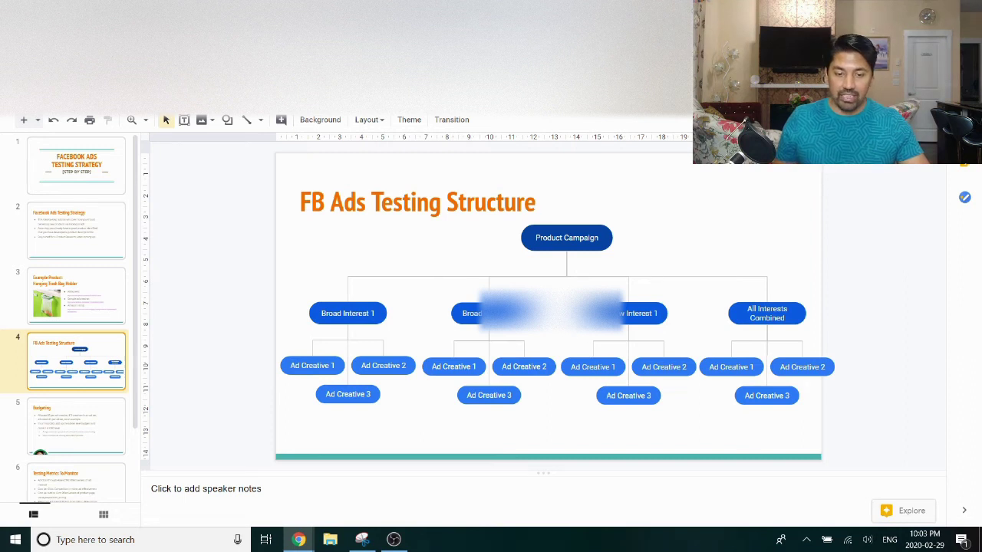
# Return to Facebook Ads Manager and duplicate the Cooking ad set three times into the existing campaign "Hanging Trash Bag Holder | Cold Interests"
pyautogui.click(153, 10)
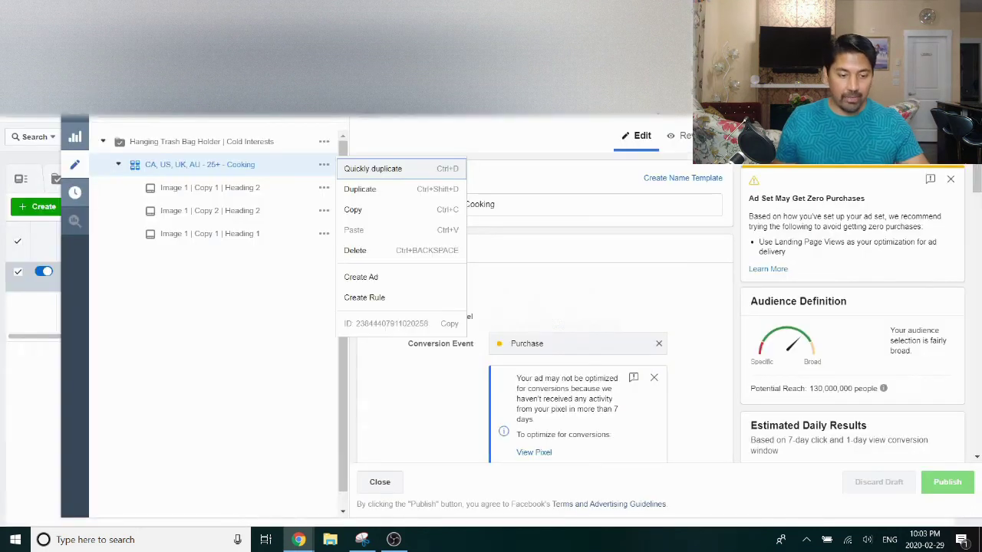
pyautogui.click(372, 192)
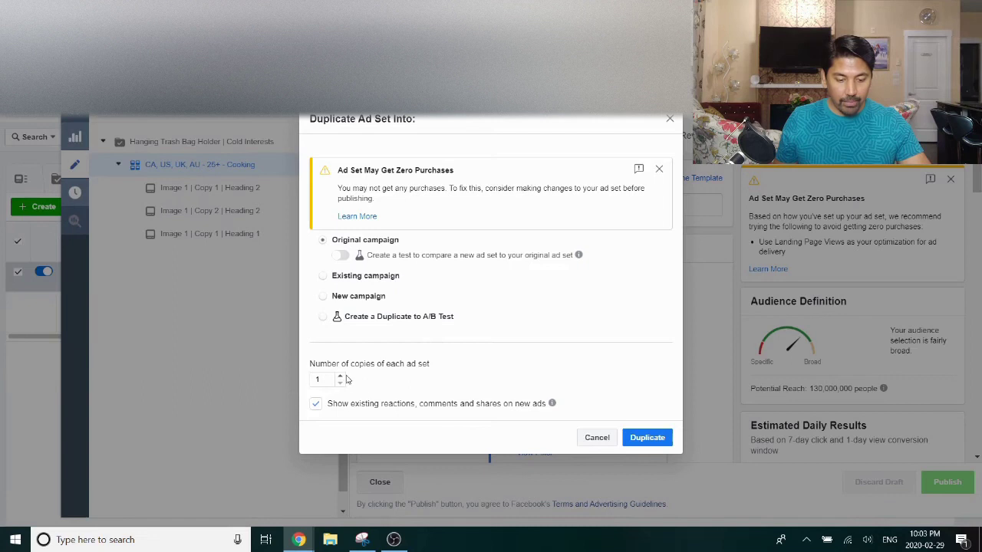
pyautogui.click(355, 378)
pyautogui.click(371, 375)
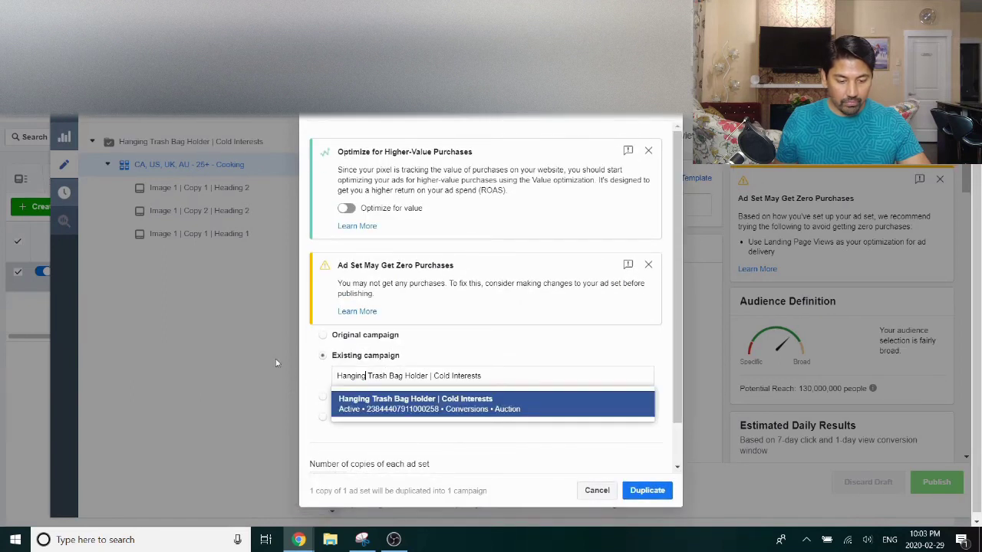
pyautogui.click(430, 341)
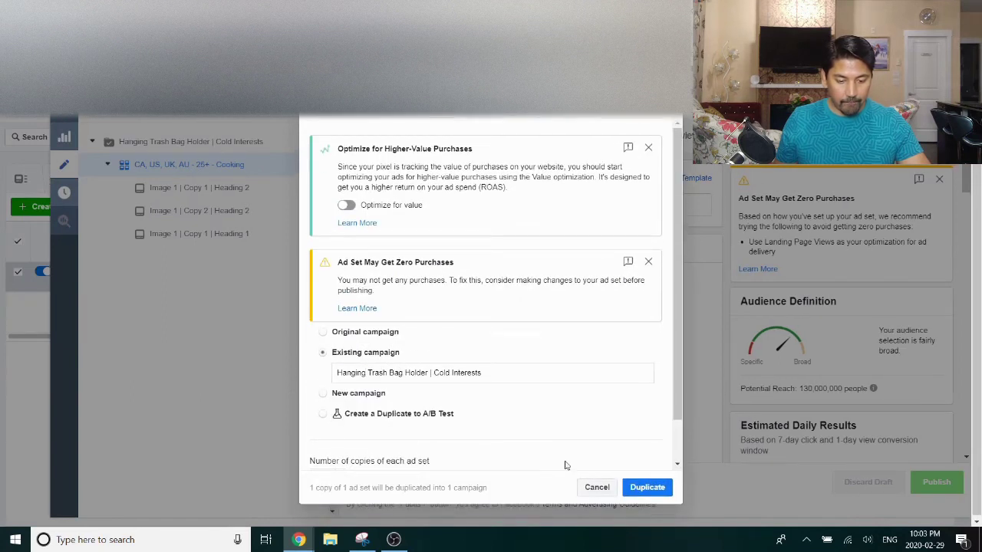
pyautogui.scroll(-1, 535, 366)
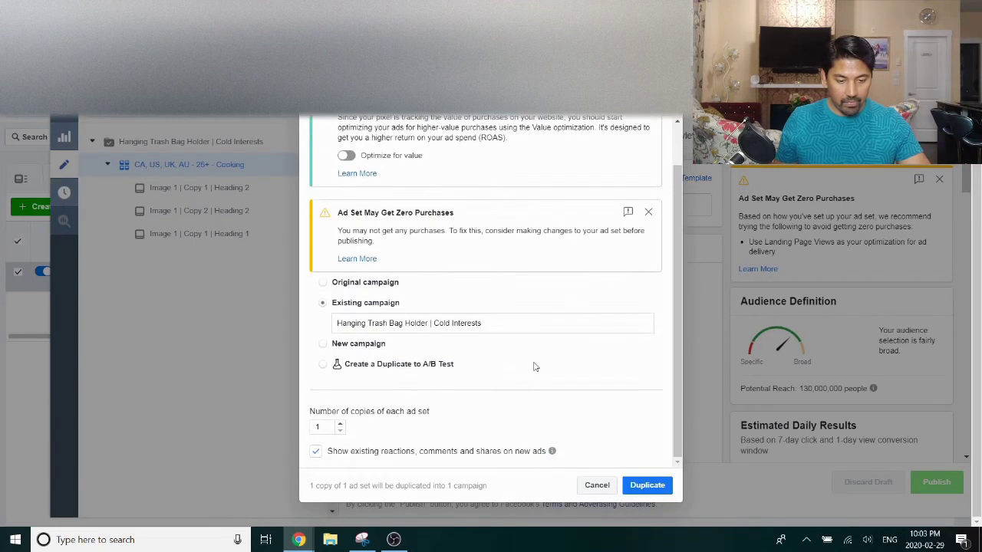
pyautogui.doubleClick(341, 424)
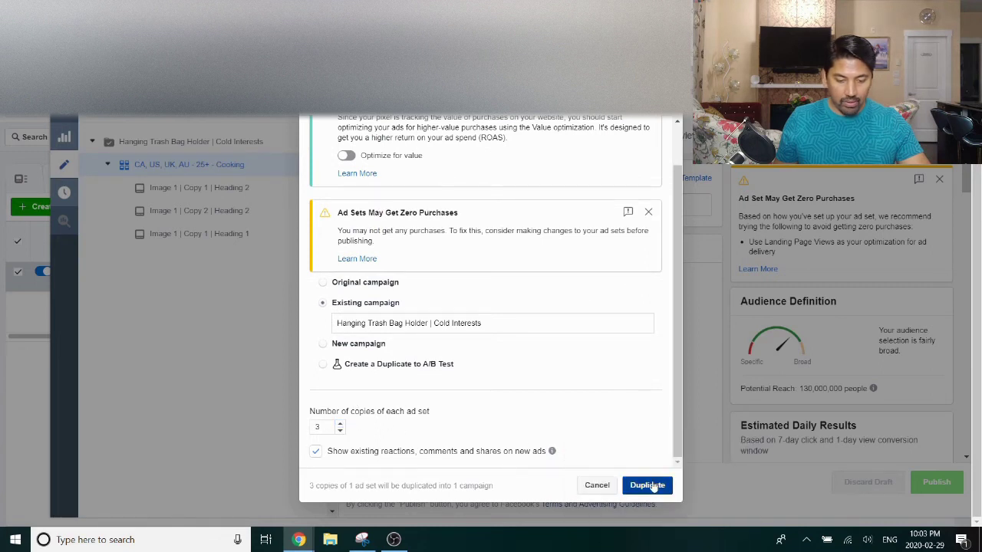
pyautogui.click(648, 485)
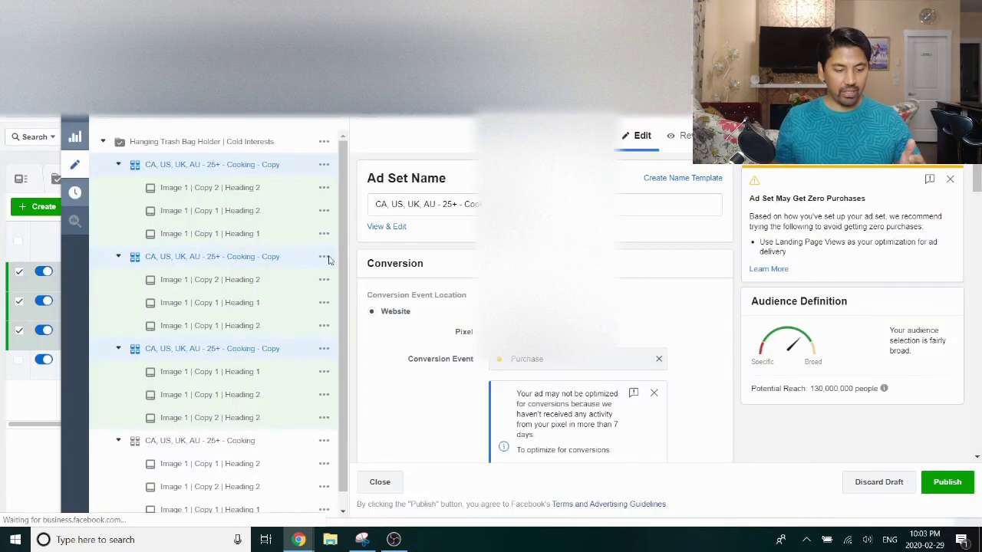
# In the duplicated ad set directly above the original, replace the Cooking interest with the suggested interest Recipes in the detailed targeting
pyautogui.click(241, 357)
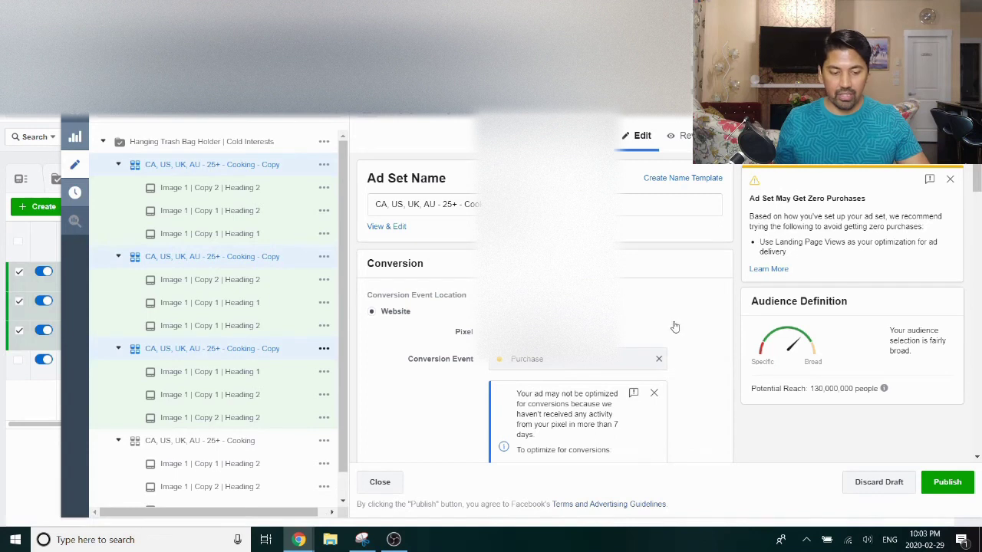
pyautogui.scroll(-15, 624, 280)
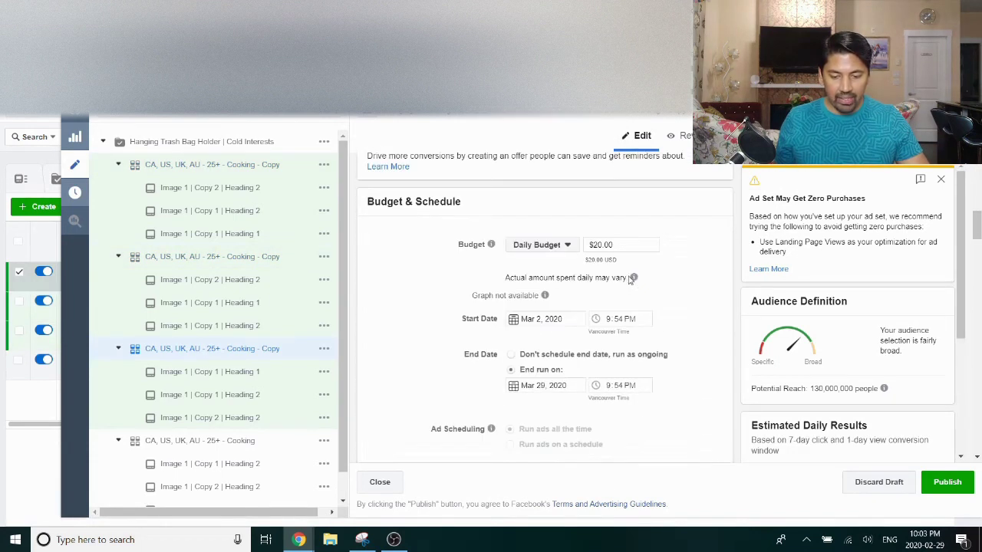
pyautogui.scroll(-3, 686, 261)
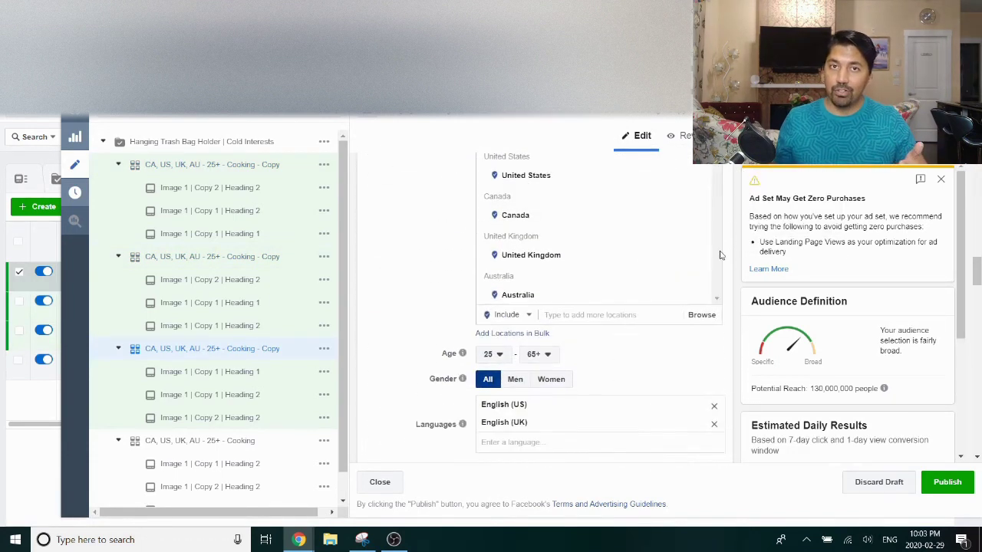
pyautogui.scroll(-2, 721, 255)
pyautogui.scroll(-2, 720, 255)
pyautogui.moveTo(561, 279)
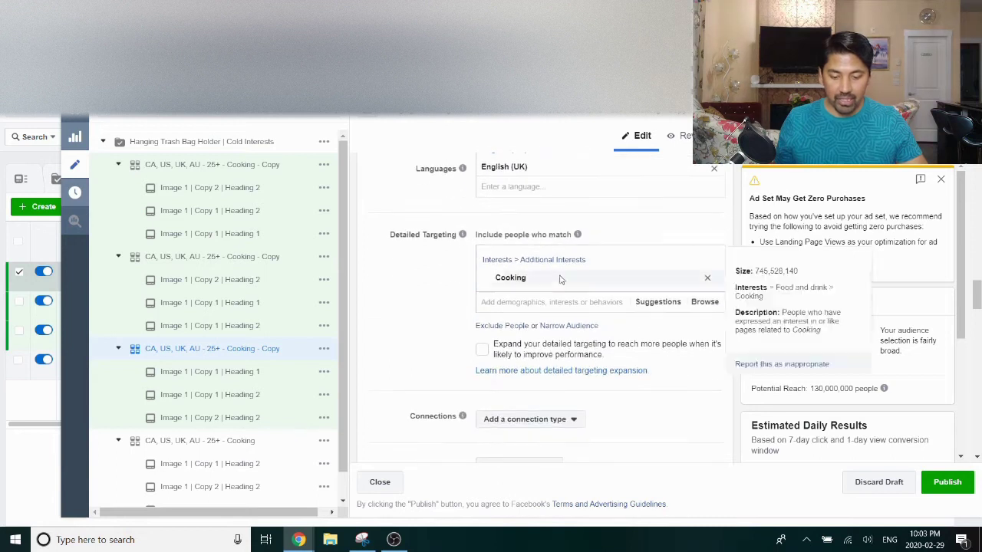
pyautogui.click(668, 302)
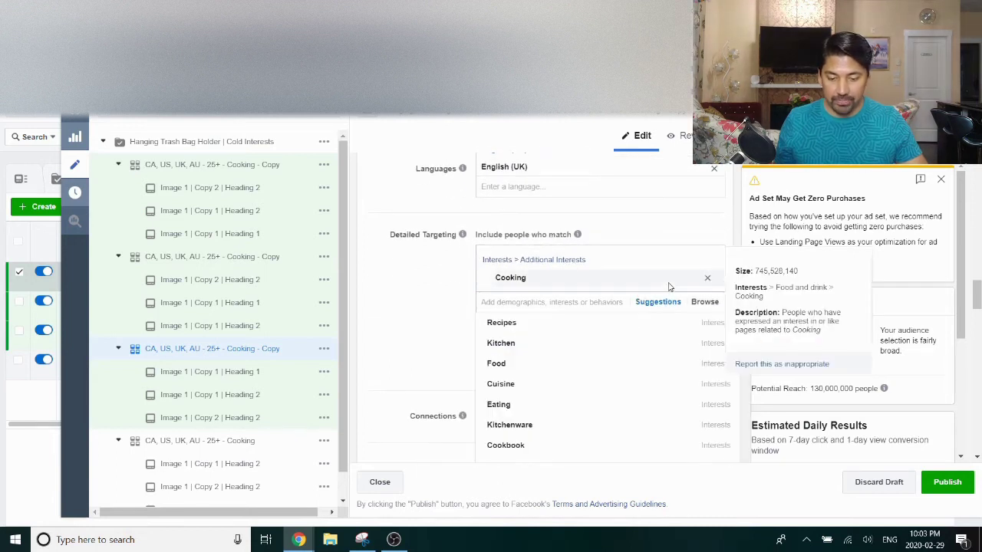
pyautogui.scroll(-1, 668, 292)
pyautogui.scroll(-2, 668, 285)
pyautogui.moveTo(533, 266)
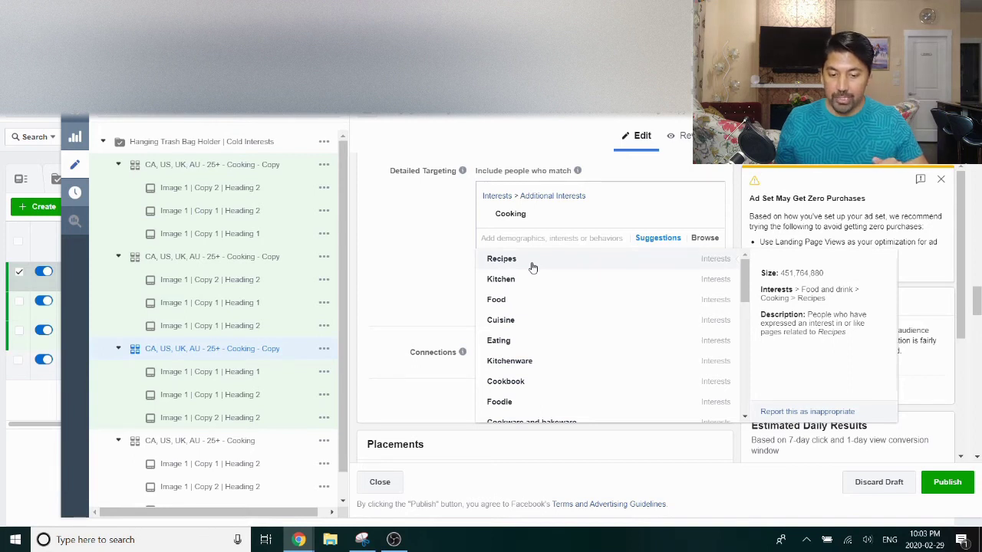
pyautogui.click(533, 266)
pyautogui.click(708, 215)
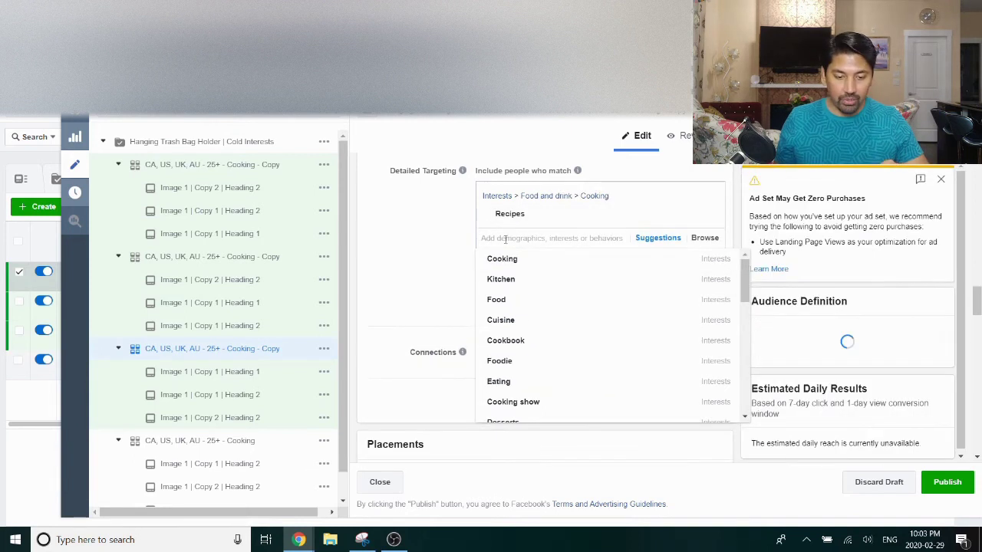
# Rename the ad set targeting Recipes as "CA, US, UK, AU - 25+ - Recepies"
pyautogui.scroll(15, 464, 179)
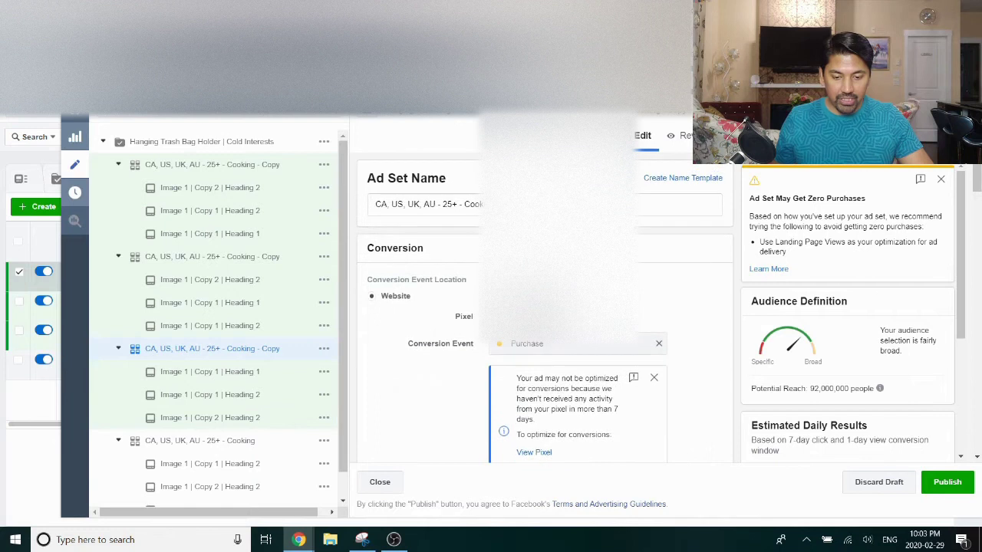
pyautogui.doubleClick(467, 204)
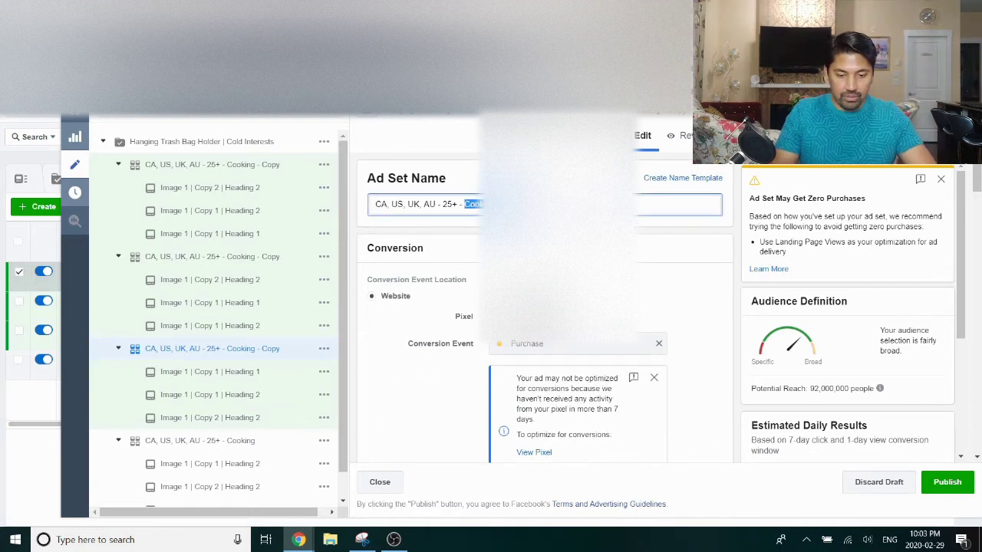
pyautogui.write('Rec')
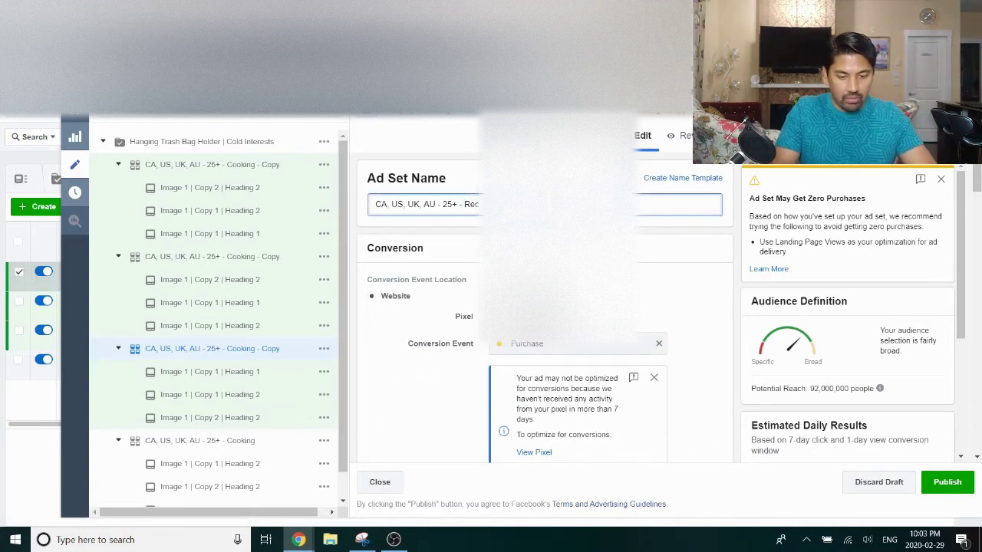
pyautogui.write('epies')
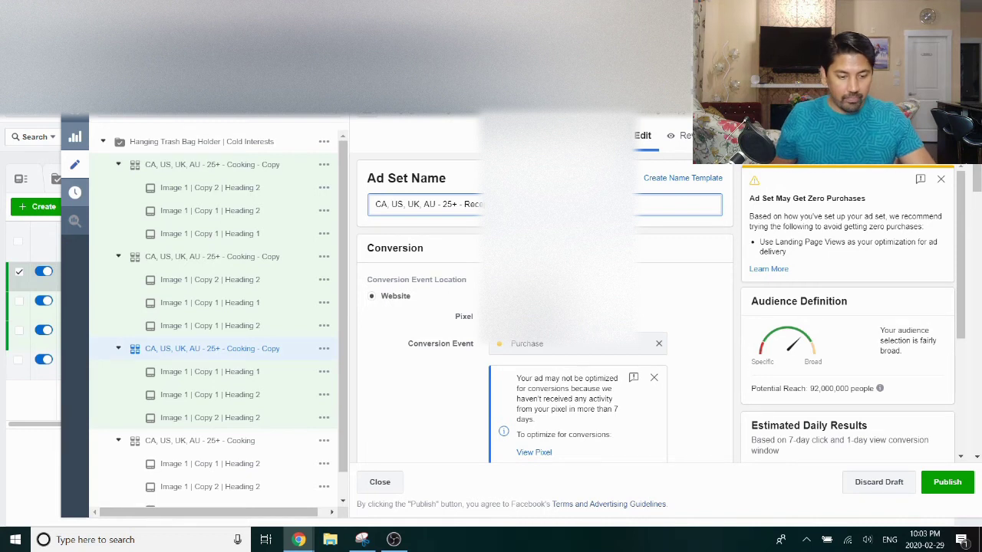
# In the middle duplicated ad set, search interests for "the cooking channel" and replace Cooking with The Simple Cooking Channel
pyautogui.click(271, 262)
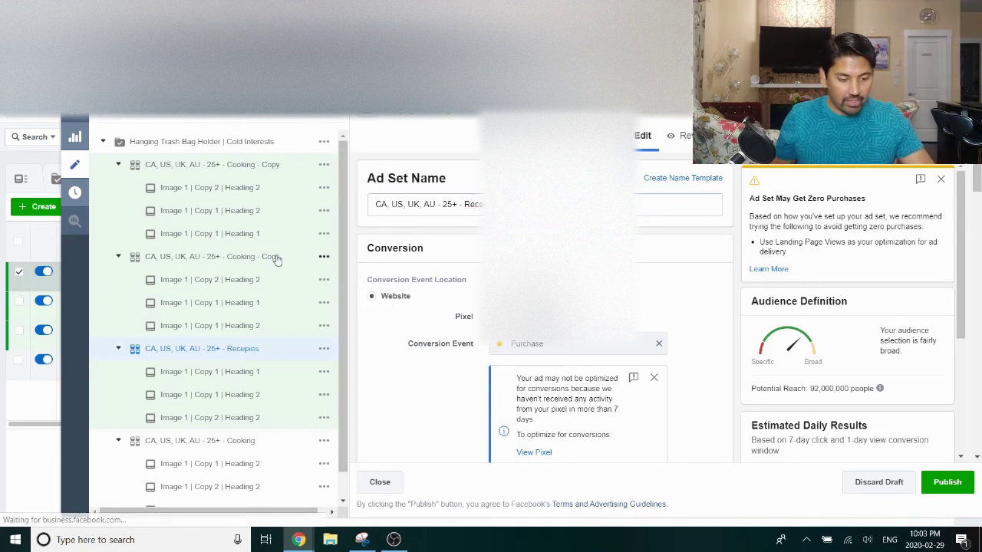
pyautogui.click(273, 259)
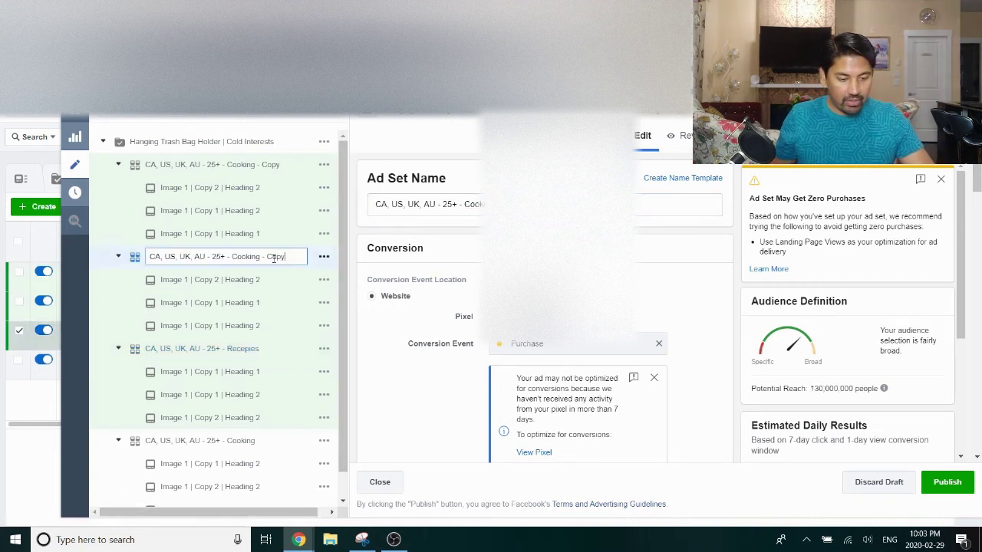
pyautogui.click(136, 255)
pyautogui.scroll(-15, 476, 295)
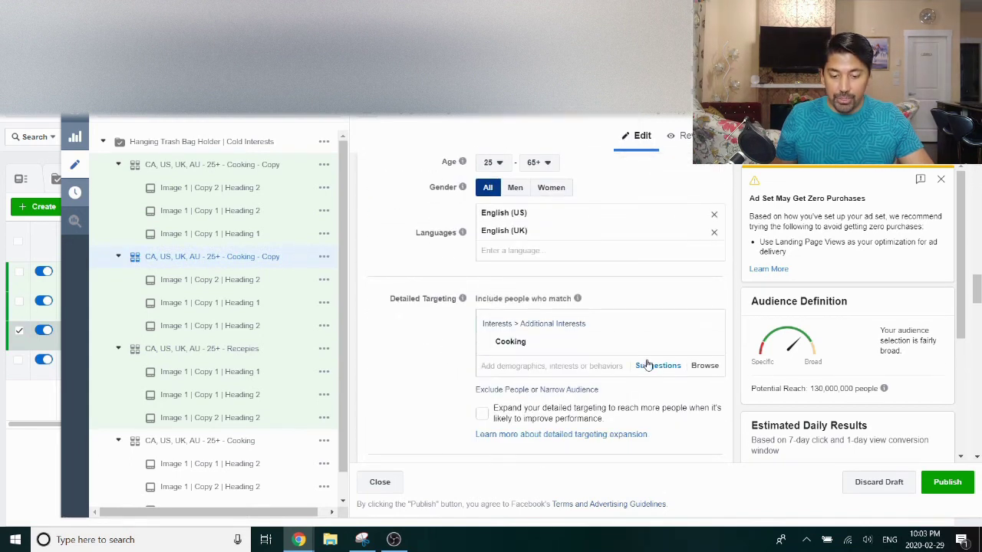
pyautogui.click(643, 368)
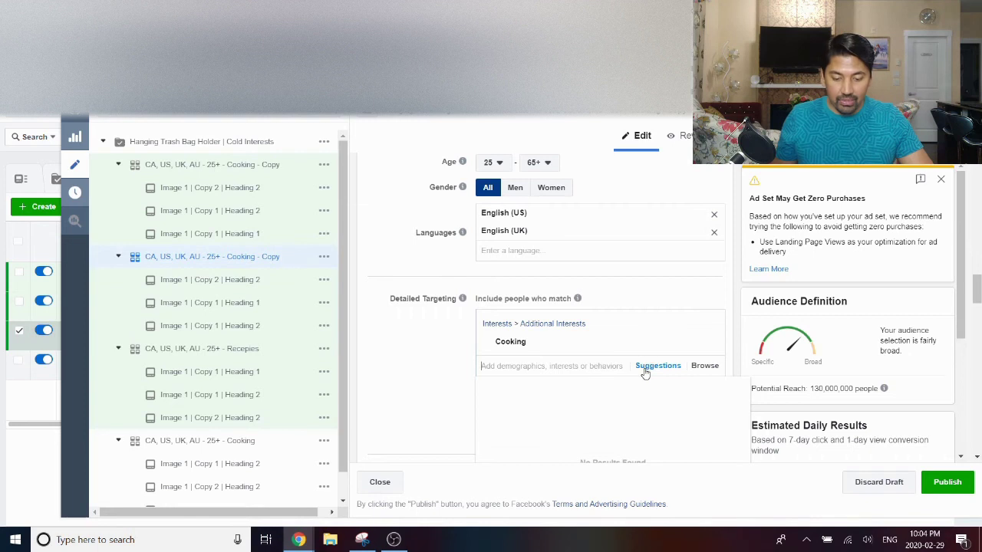
pyautogui.scroll(-2, 629, 356)
pyautogui.click(576, 239)
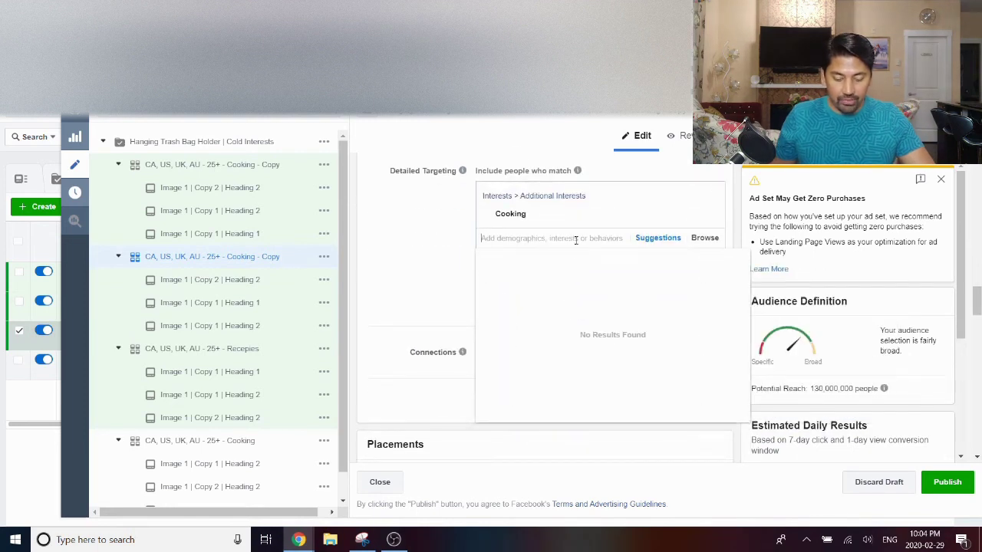
pyautogui.write('the cooking')
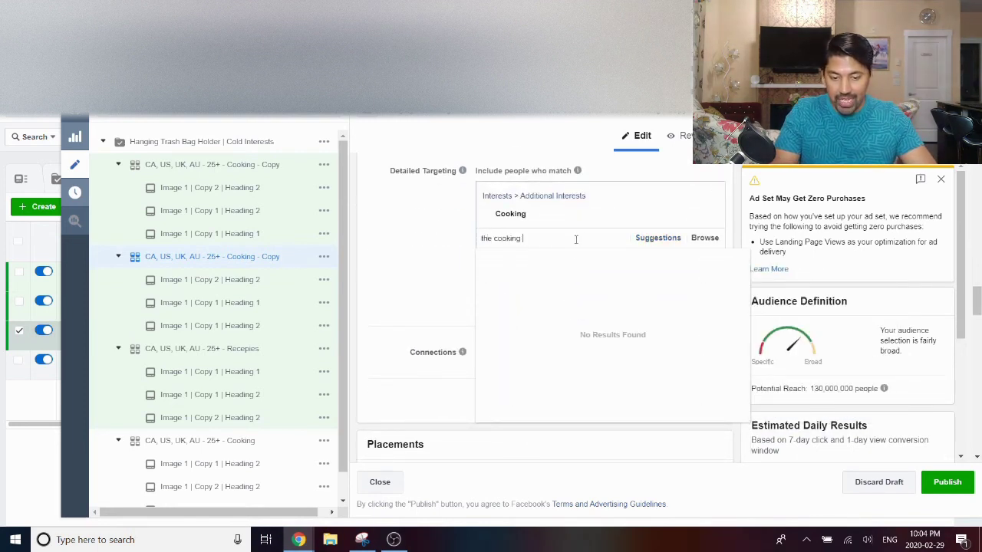
pyautogui.write(' charnel')
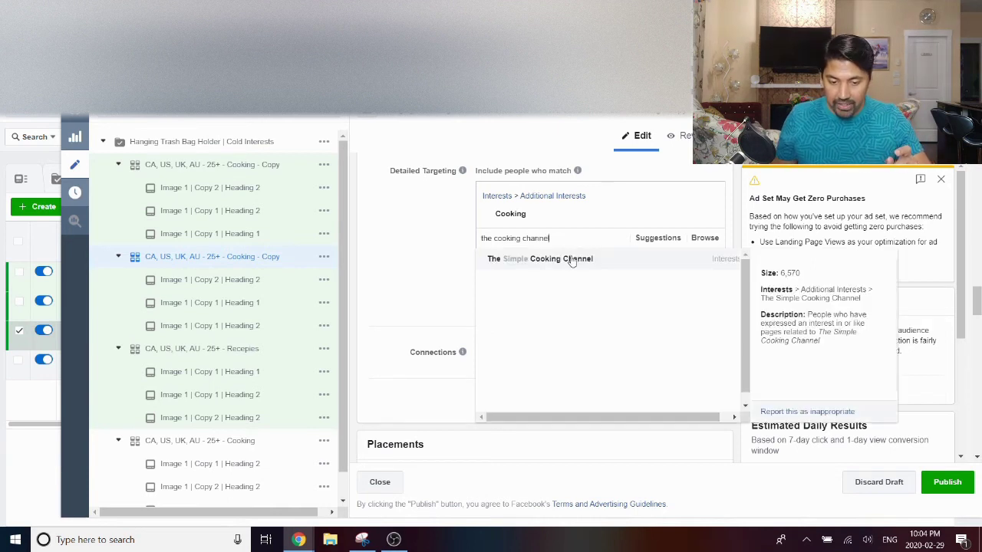
pyautogui.click(572, 260)
pyautogui.click(706, 214)
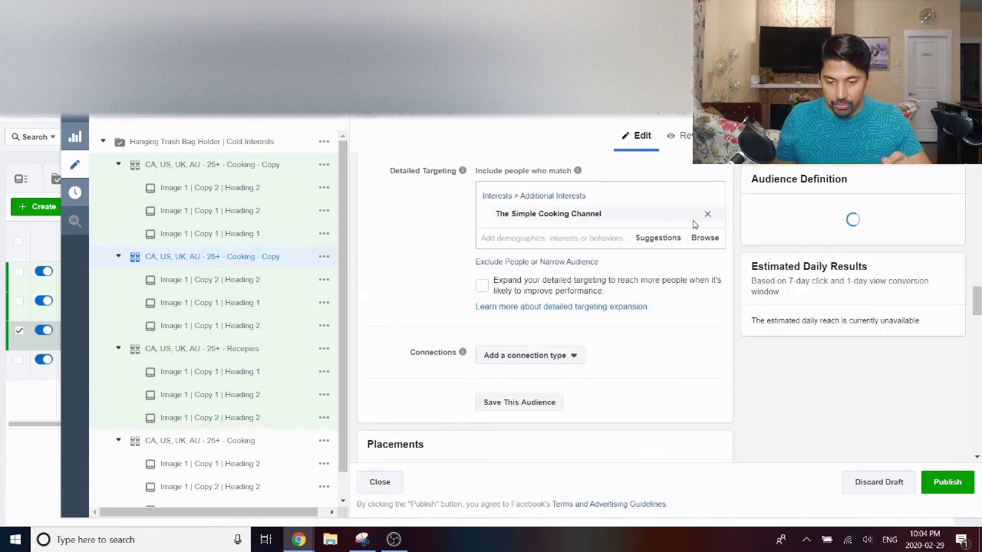
# Replace The Simple Cooking Channel with the suggested interest Food Network, and swap that for the suggested Cooking Channel
pyautogui.click(659, 238)
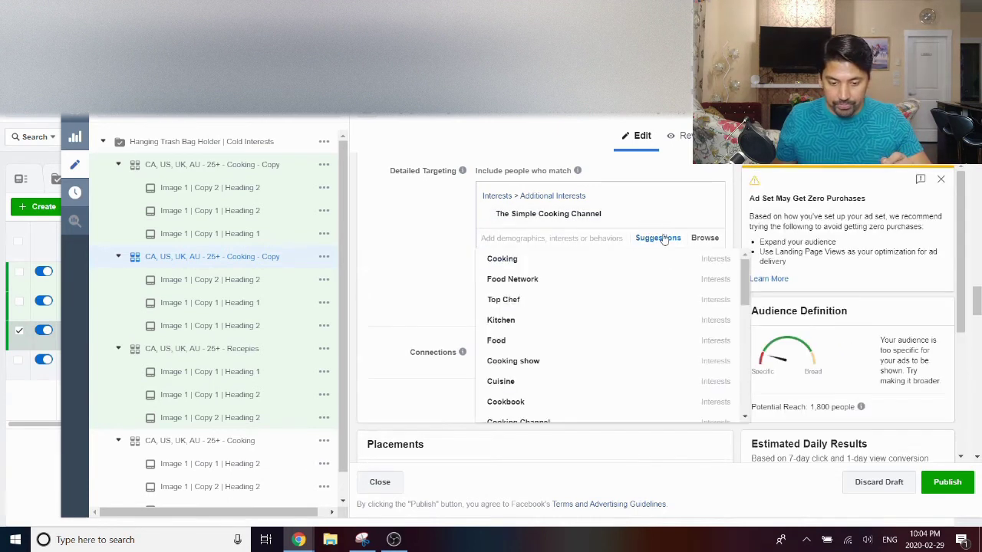
pyautogui.click(574, 283)
pyautogui.click(706, 232)
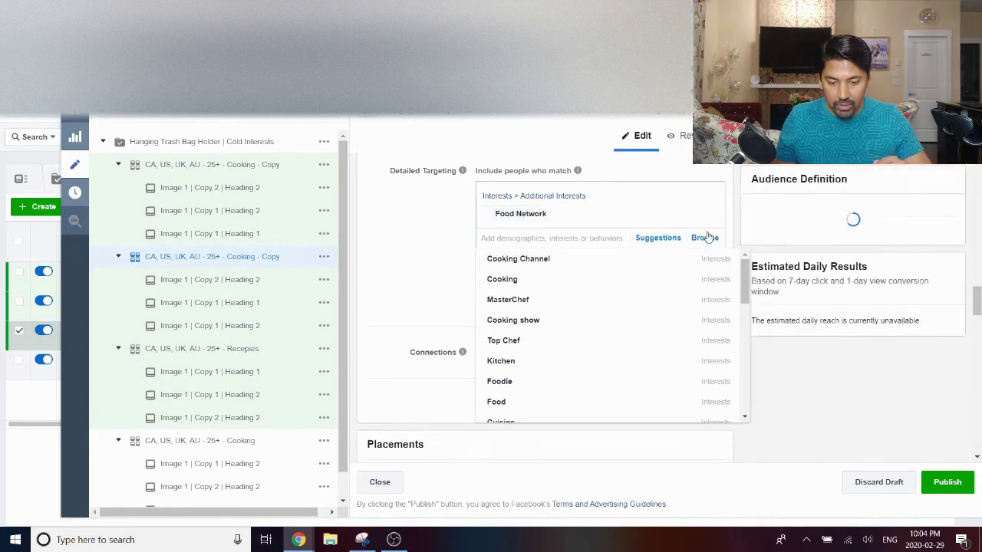
pyautogui.click(605, 254)
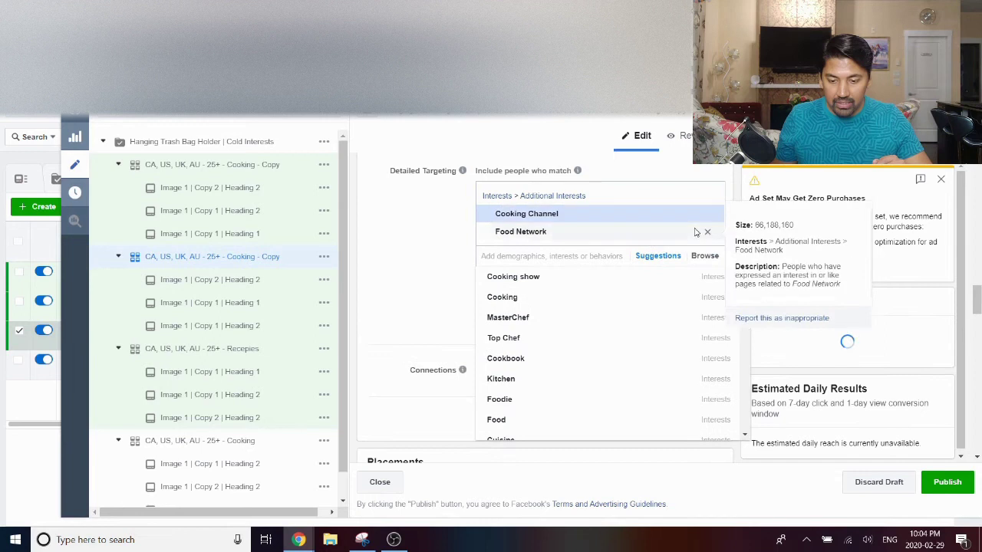
pyautogui.click(706, 232)
pyautogui.click(460, 251)
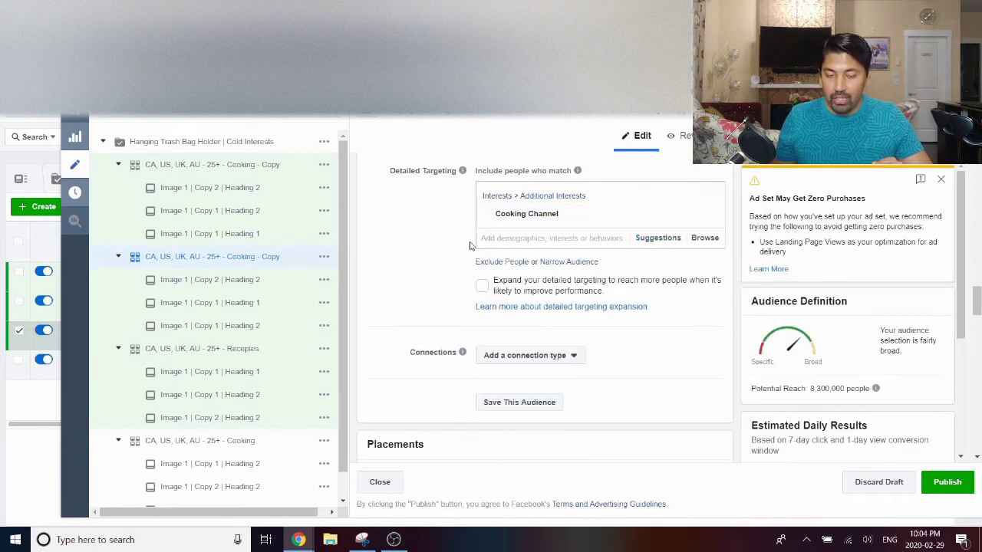
pyautogui.moveTo(593, 221)
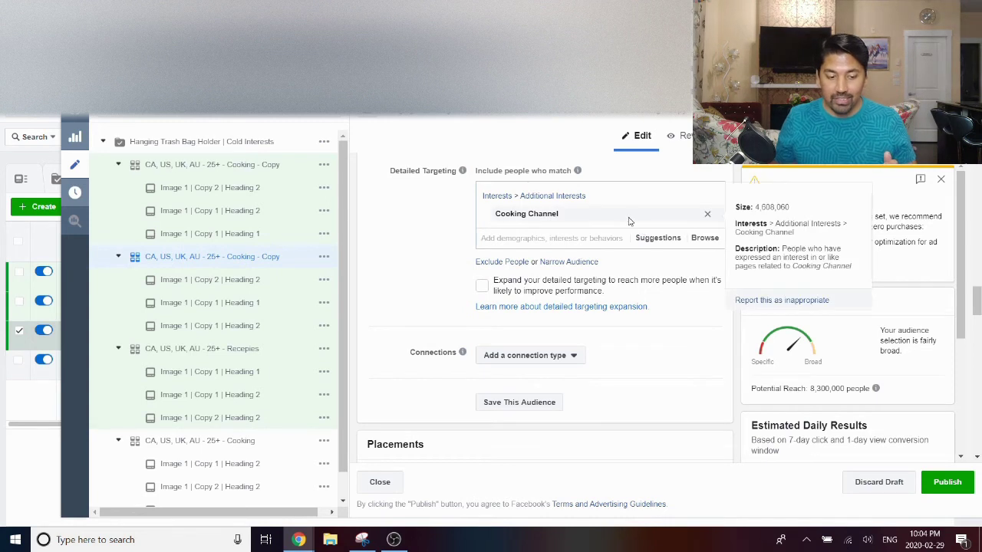
pyautogui.moveTo(652, 224)
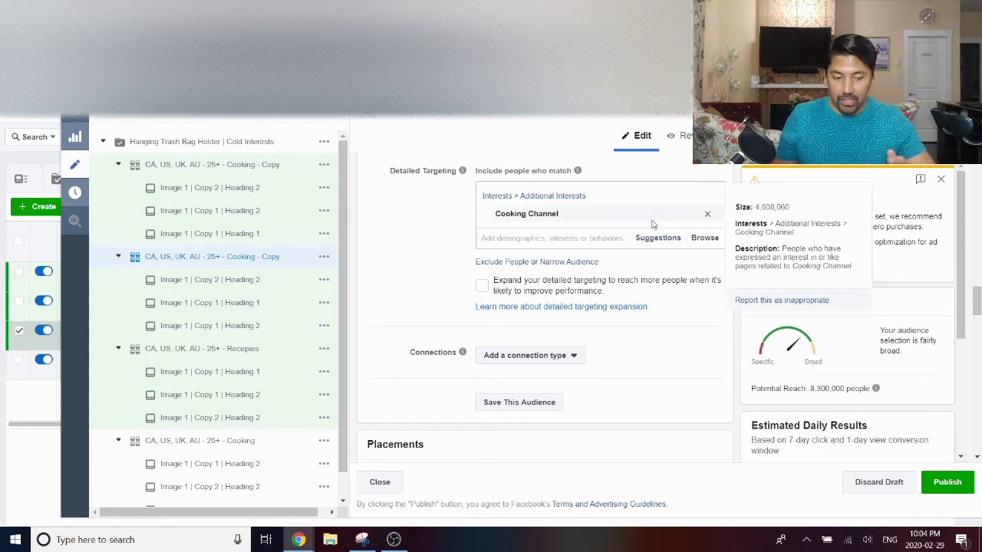
# Rename the ad set targeting Cooking Channel as "CA, US, UK, AU - 25+ - Cooking Channel"
pyautogui.scroll(15, 516, 203)
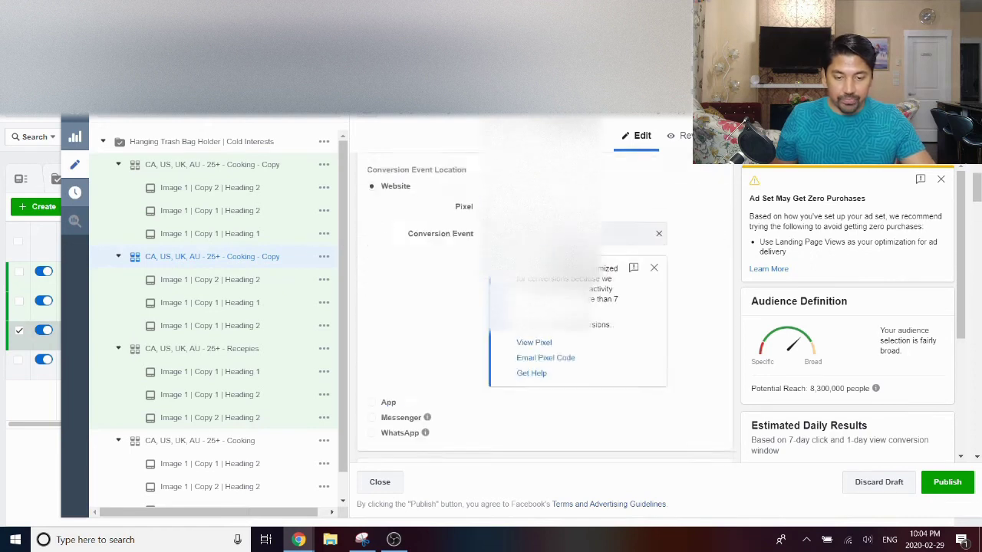
pyautogui.moveTo(497, 204); pyautogui.dragTo(522, 204)
pyautogui.write('Channel')
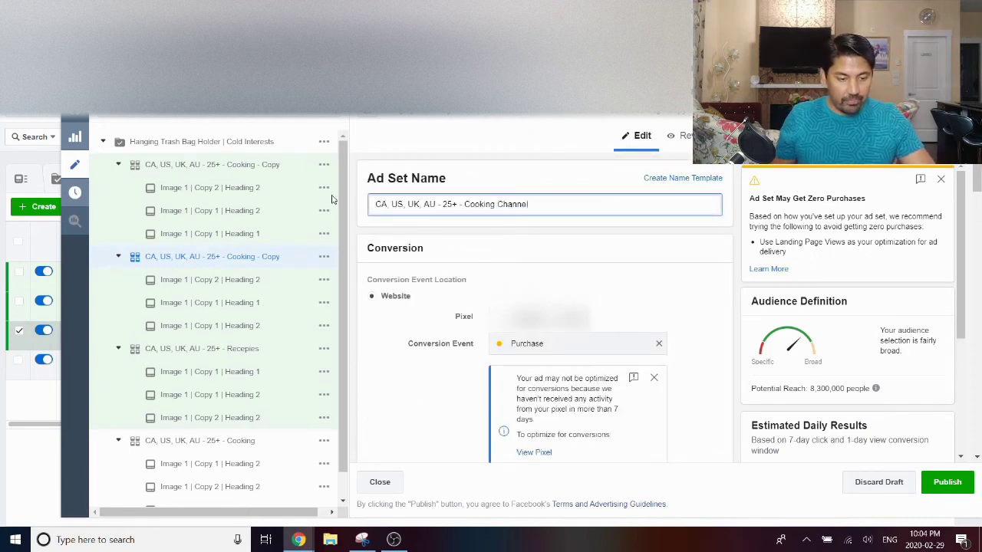
# Rename the remaining duplicated Cooking ad set as "CA, US, UK, AU - 25+ - Cooking Channel + Cooking + Recepies"
pyautogui.click(258, 169)
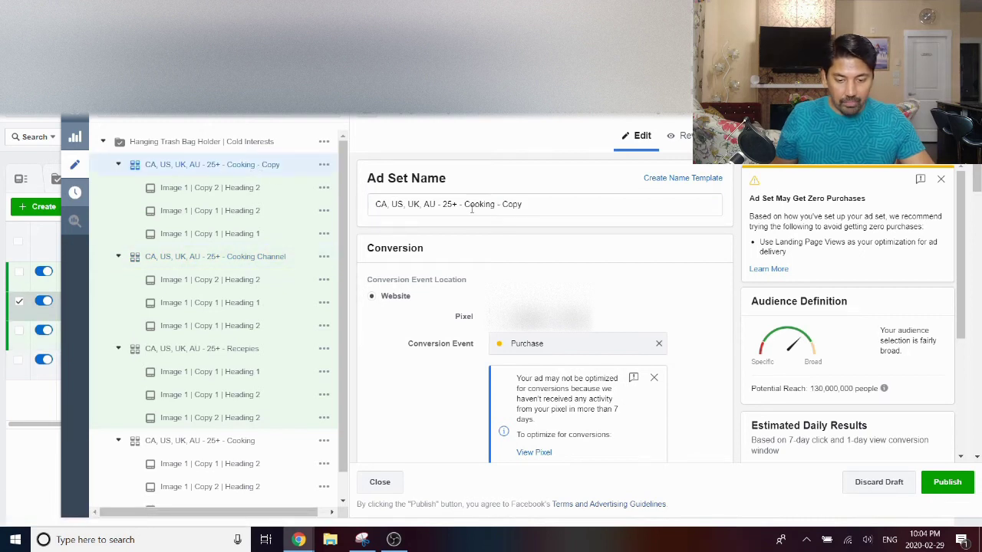
pyautogui.moveTo(465, 205); pyautogui.dragTo(537, 204)
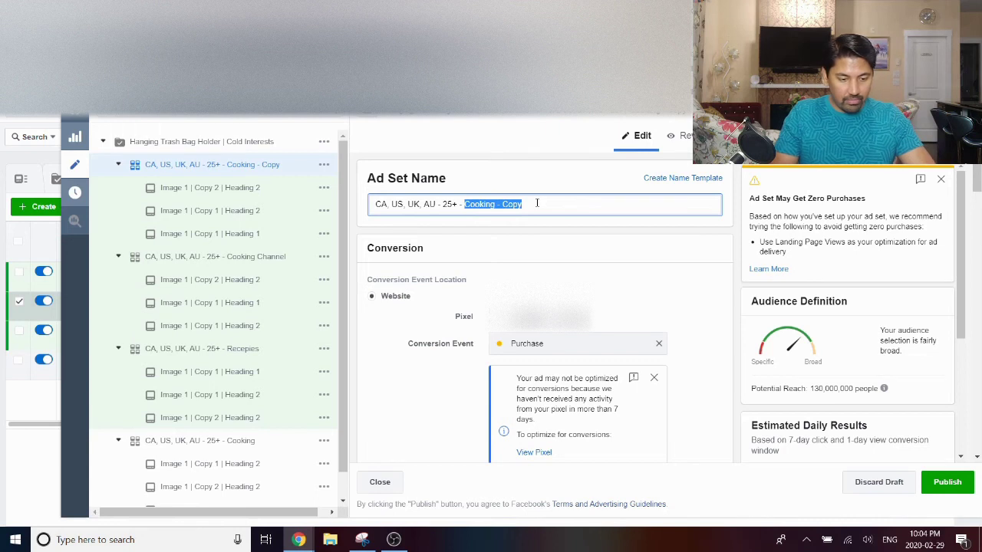
pyautogui.write('Cookin')
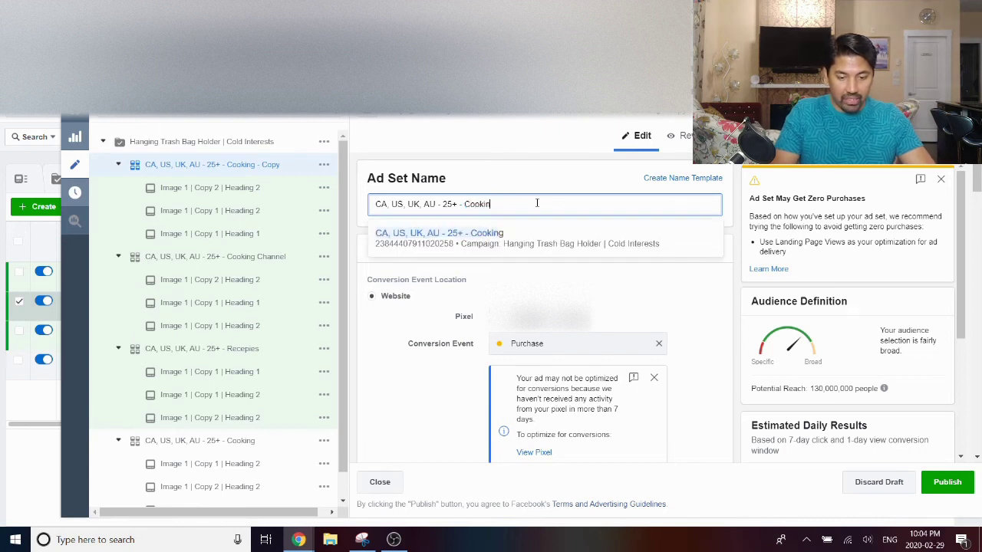
pyautogui.write('g')
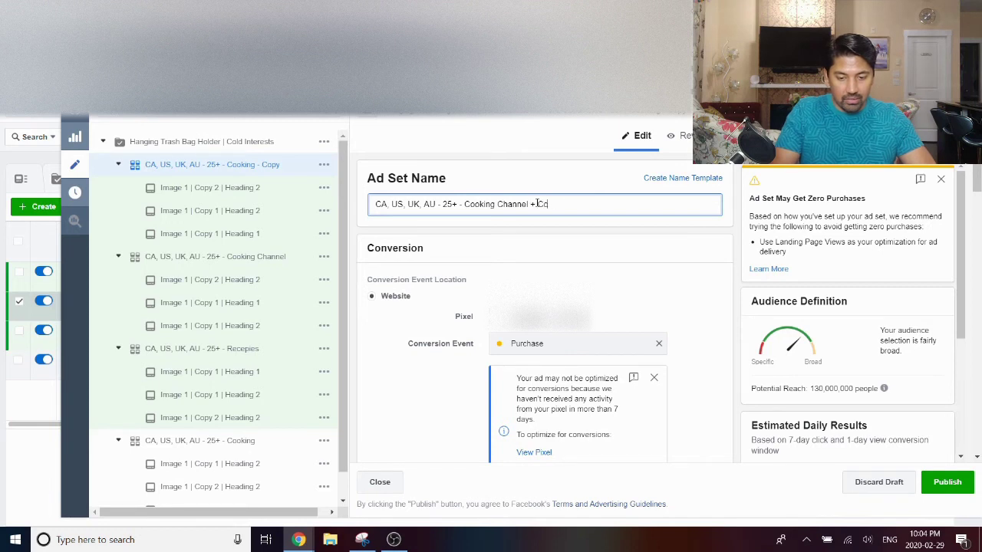
pyautogui.write('Channel + Cooking + Recepies')
pyautogui.click(542, 228)
# Add the interests Recipes and Cooking Channel alongside Cooking in the combined ad set's detailed targeting
pyautogui.scroll(-6, 542, 228)
pyautogui.scroll(-10, 519, 256)
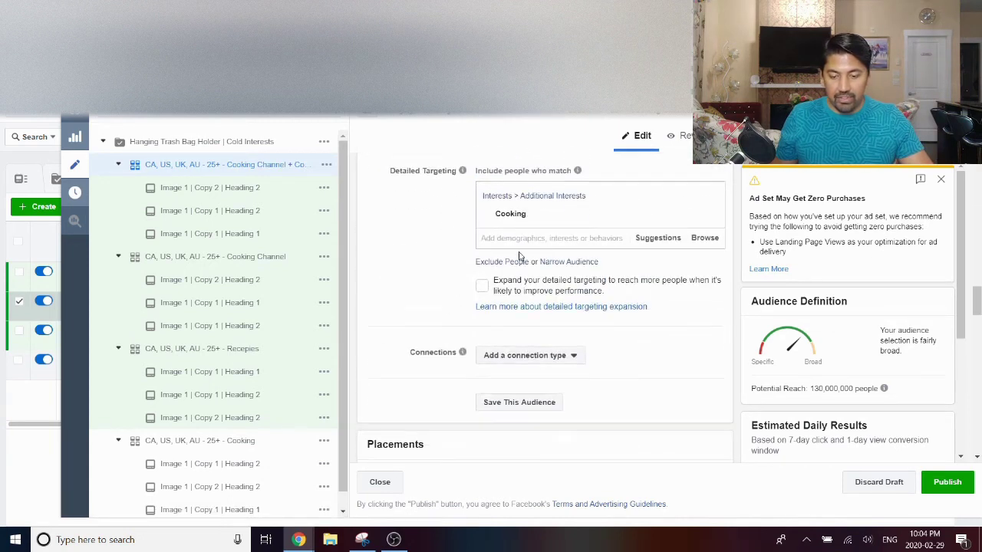
pyautogui.click(640, 239)
pyautogui.click(583, 258)
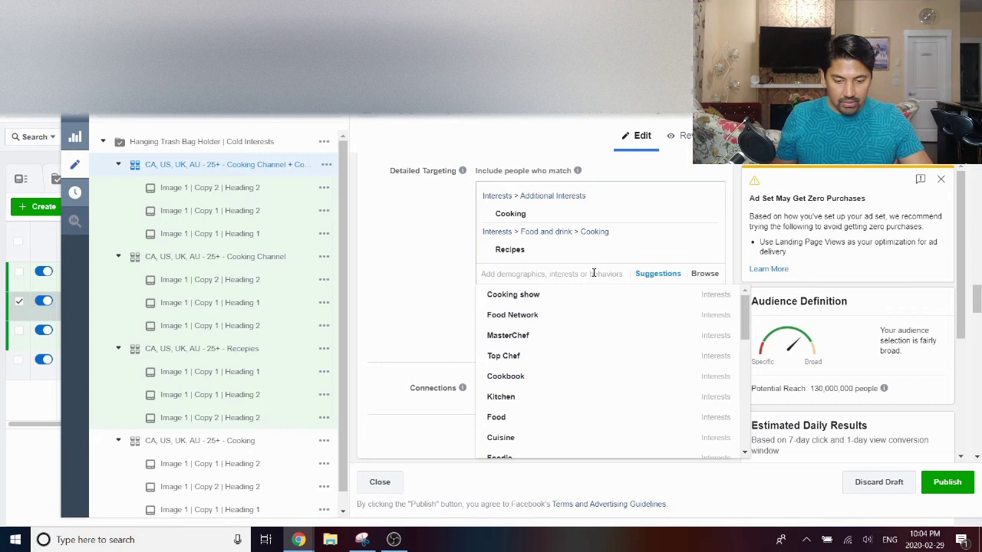
pyautogui.click(593, 273)
pyautogui.write('cooking channel')
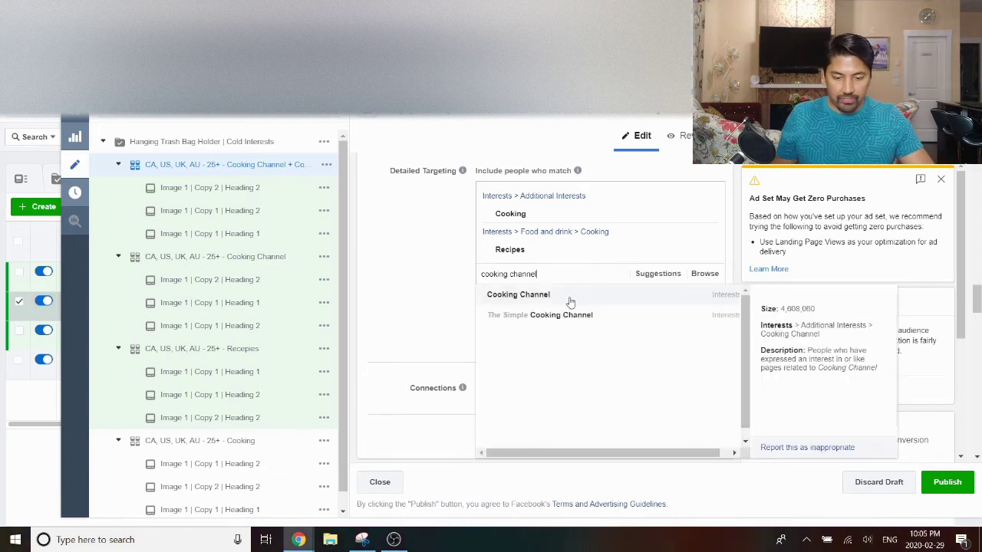
pyautogui.press('Return')
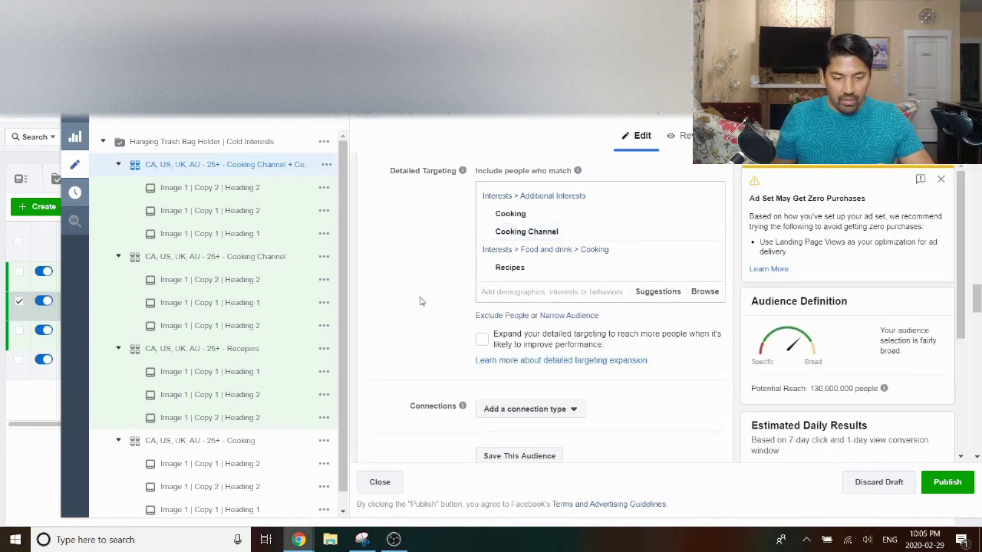
# Publish the three duplicated ad sets together, and check the ads inside the original Cooking ad set
pyautogui.keyDown('ctrl'); pyautogui.click(277, 261); pyautogui.keyUp('ctrl')
pyautogui.keyDown('ctrl'); pyautogui.click(264, 349); pyautogui.keyUp('ctrl')
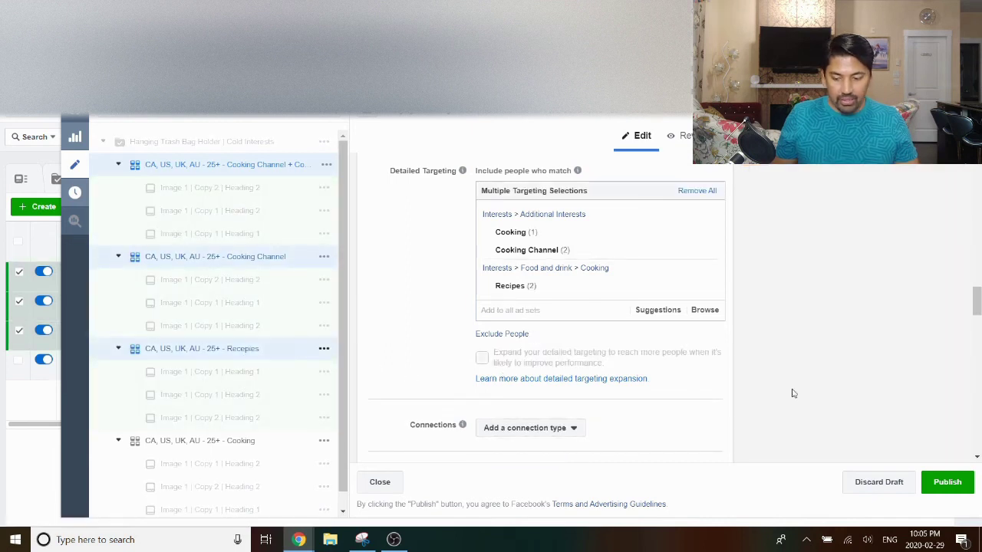
pyautogui.click(949, 481)
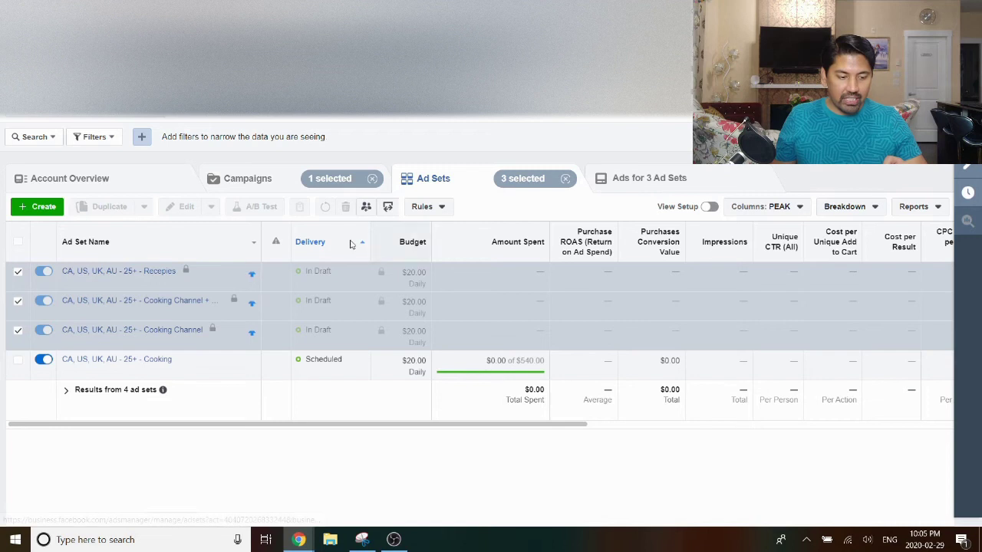
pyautogui.click(147, 360)
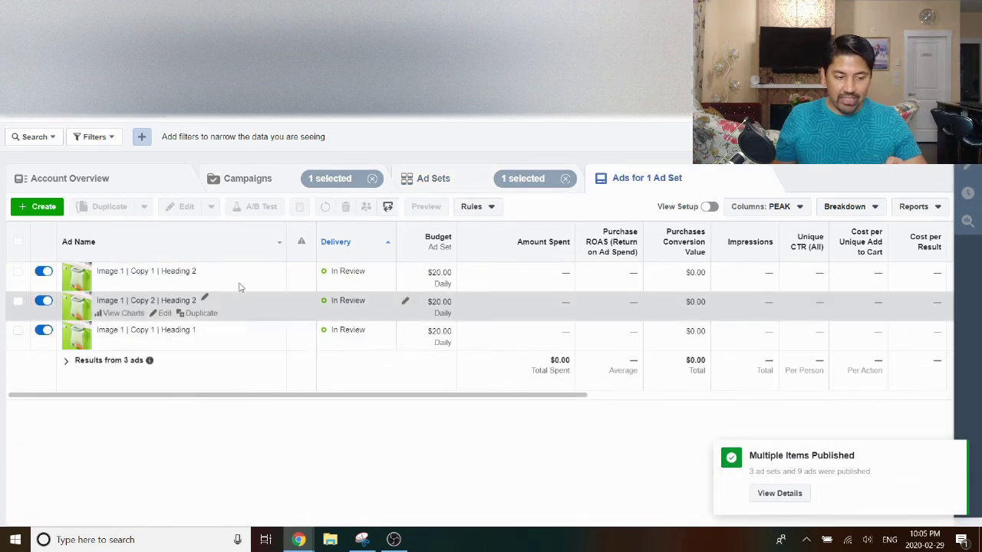
pyautogui.click(434, 178)
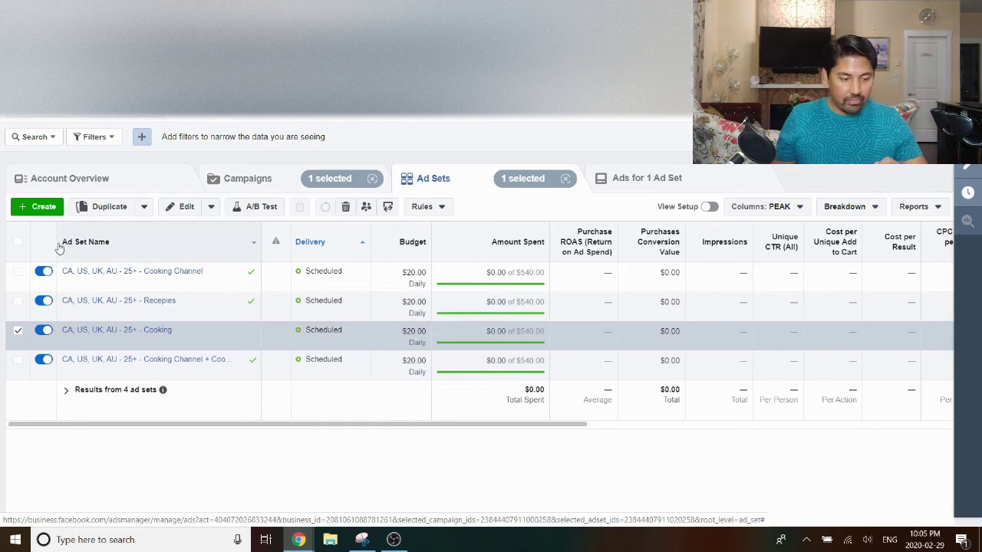
# Set the daily budget of all four ad sets to $15.00 in one bulk edit and publish the change
pyautogui.click(18, 242)
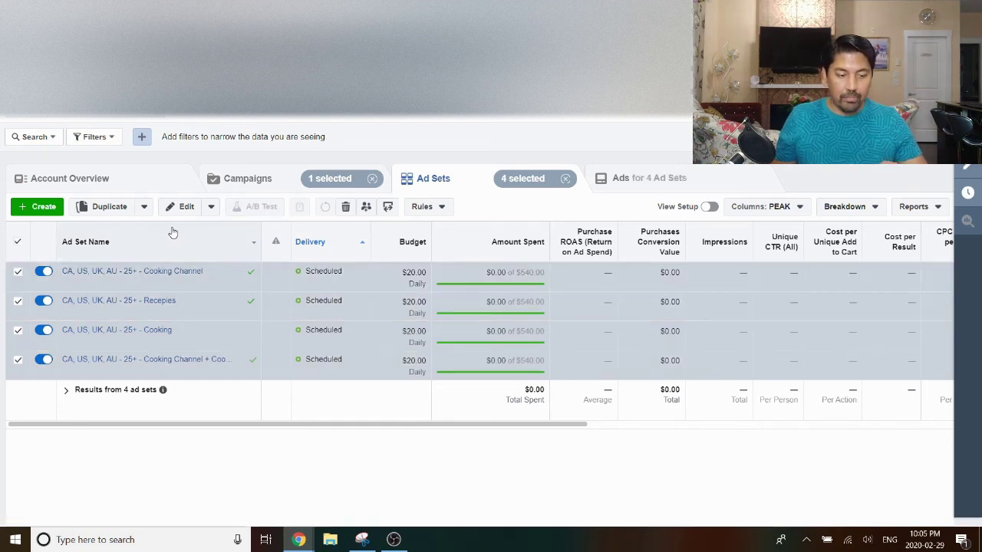
pyautogui.click(186, 207)
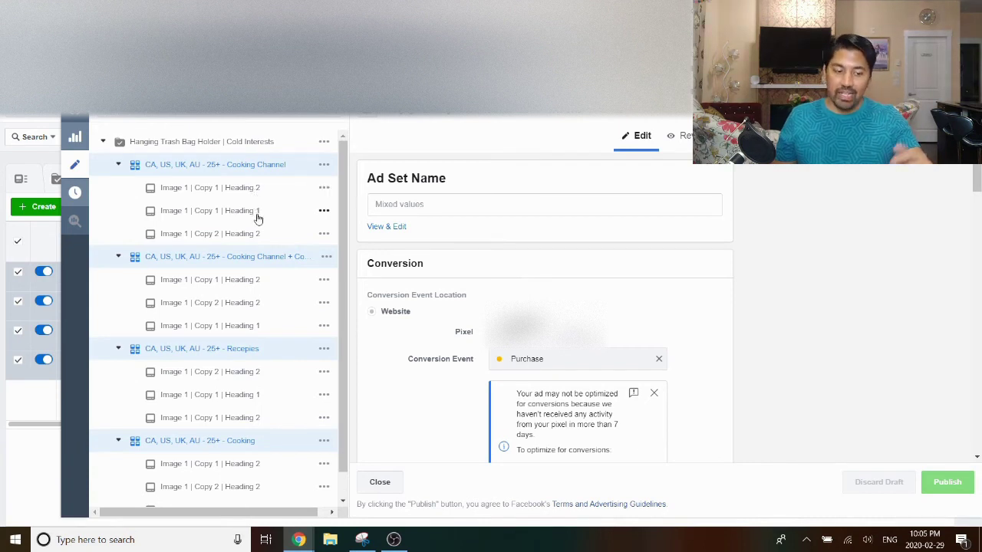
pyautogui.scroll(-7, 525, 281)
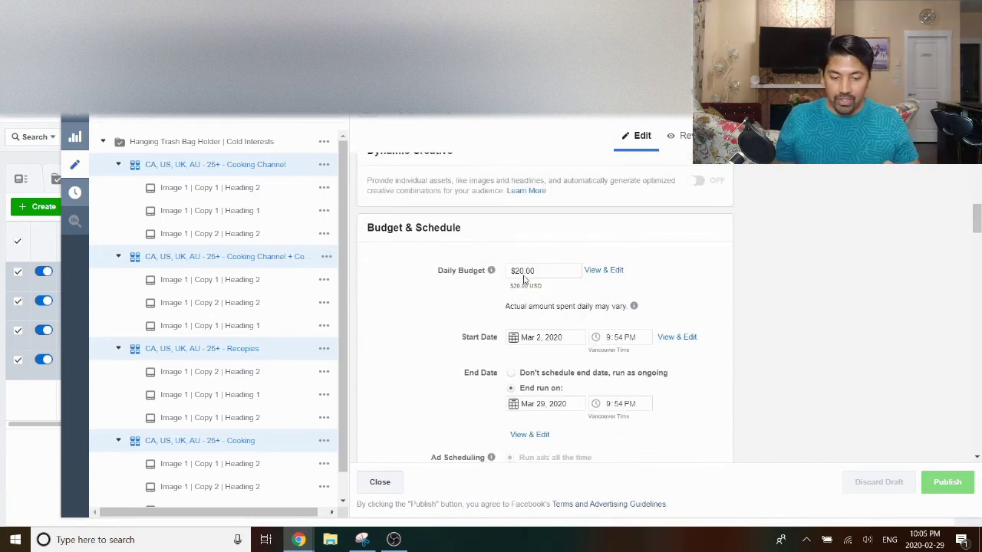
pyautogui.moveTo(525, 276); pyautogui.dragTo(515, 278)
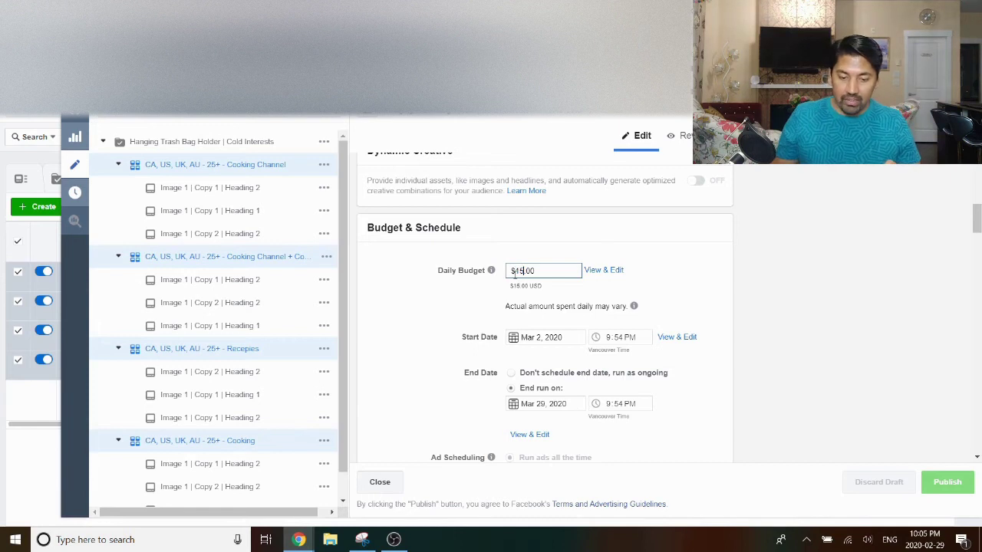
pyautogui.click(455, 301)
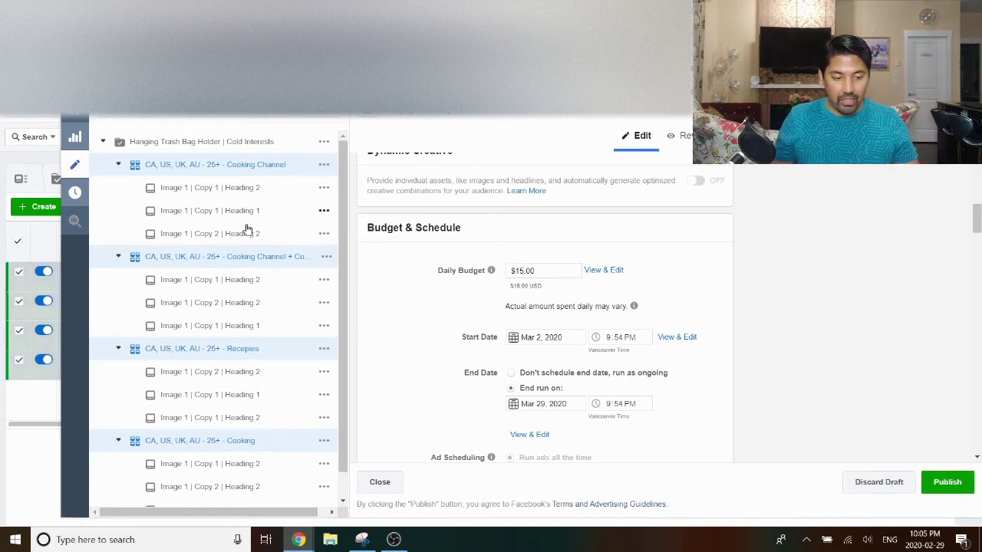
pyautogui.click(939, 480)
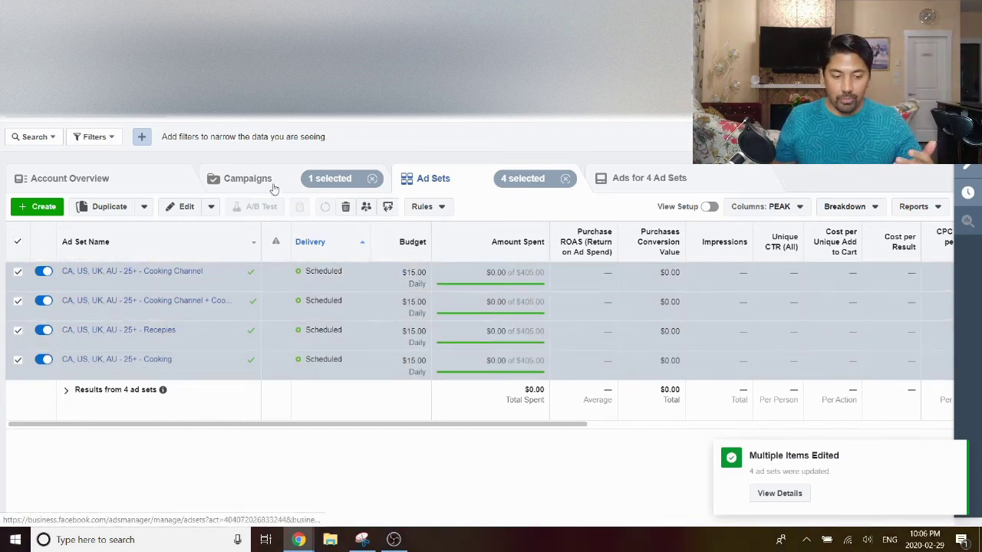
# Review the ads across the four ad sets, and switch to Google Slides to present the FB Ads Testing Structure slide
pyautogui.click(630, 175)
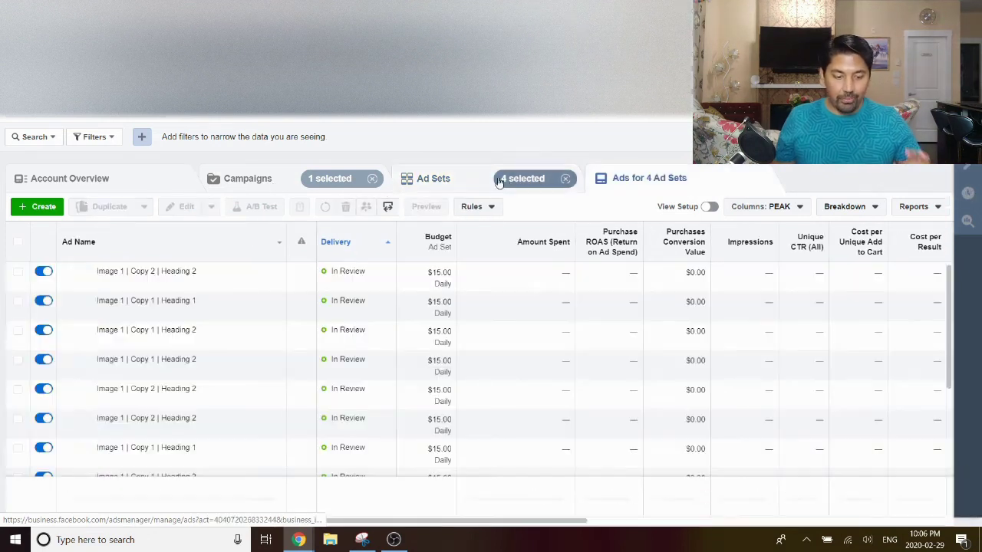
pyautogui.click(452, 178)
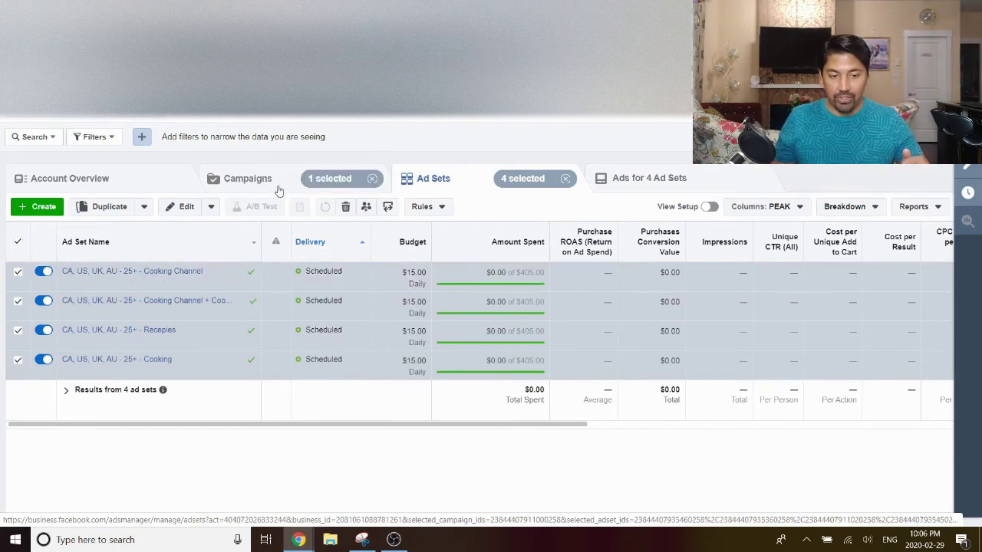
pyautogui.click(115, 11)
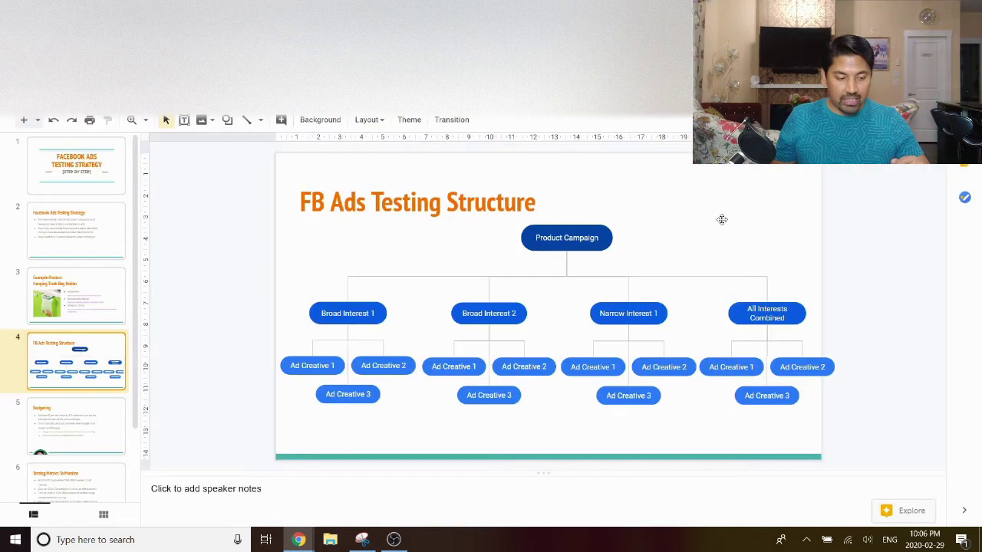
pyautogui.hotkey('ctrl', 'Return')
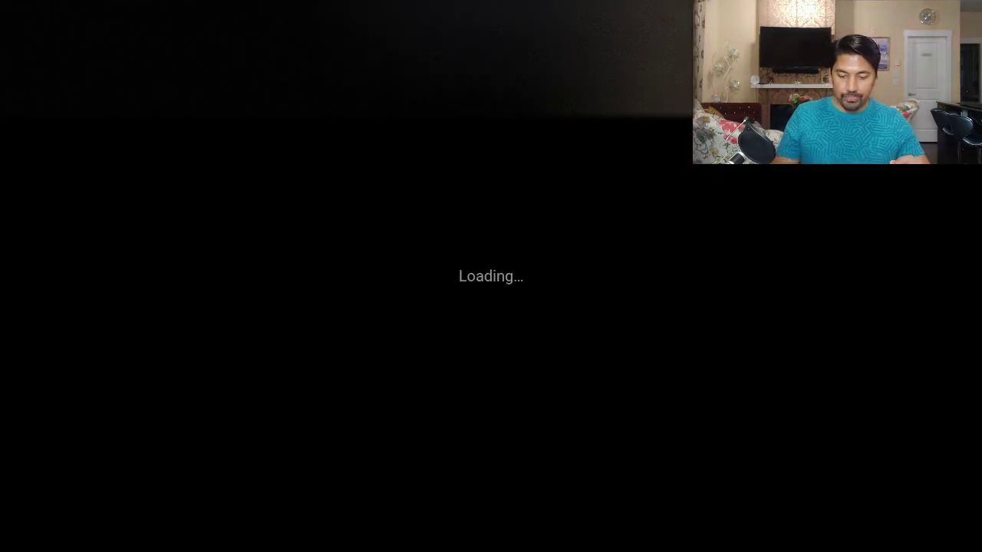
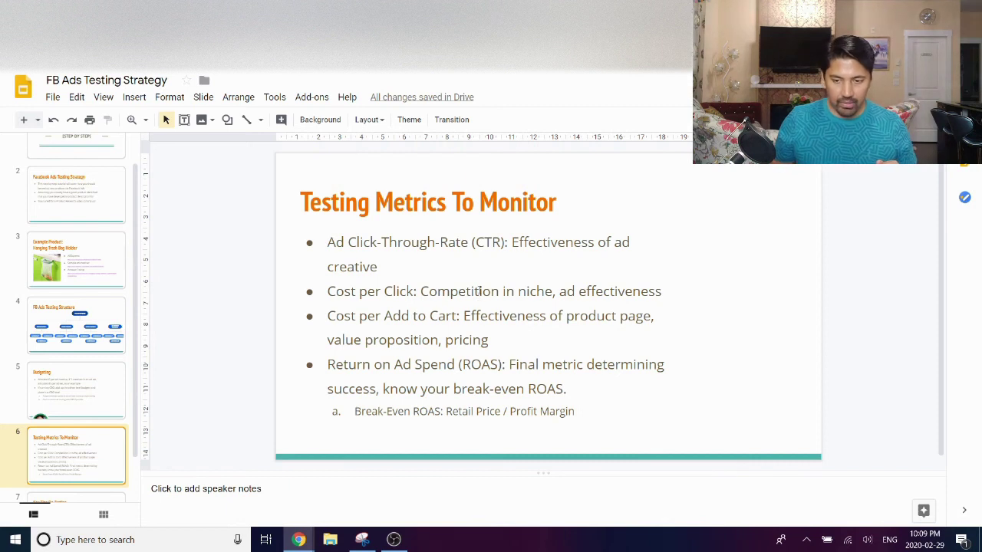
# Present the deck from the Testing Metrics To Monitor slide, look ahead to Key Tips On Testing, and exit the slideshow
pyautogui.hotkey('ctrl', 'F5')
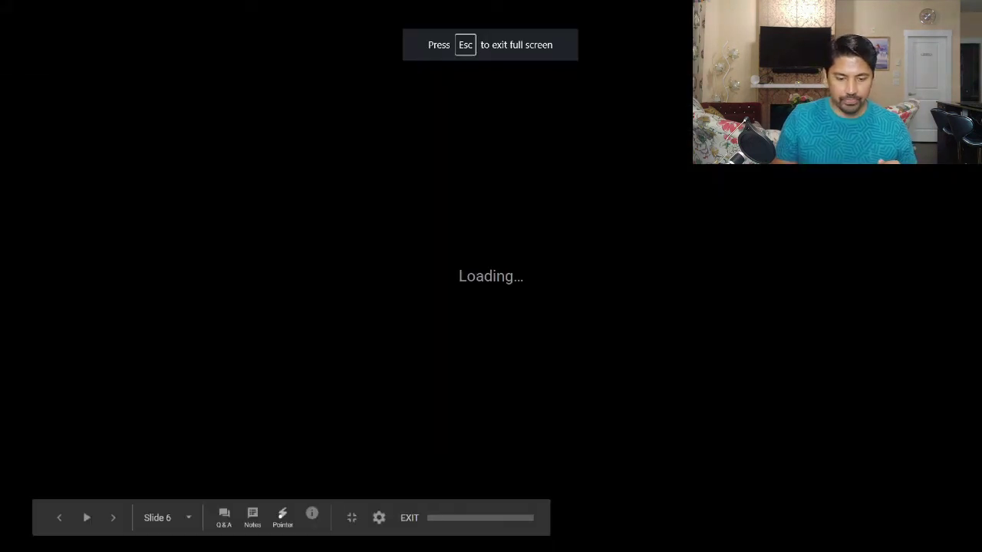
pyautogui.press('Right')
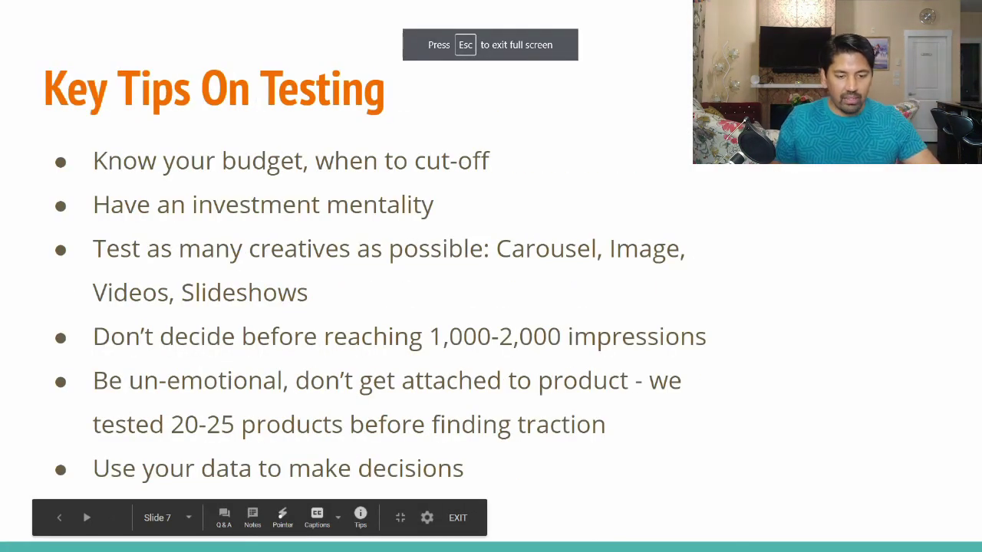
pyautogui.press('Left')
pyautogui.press('Escape')
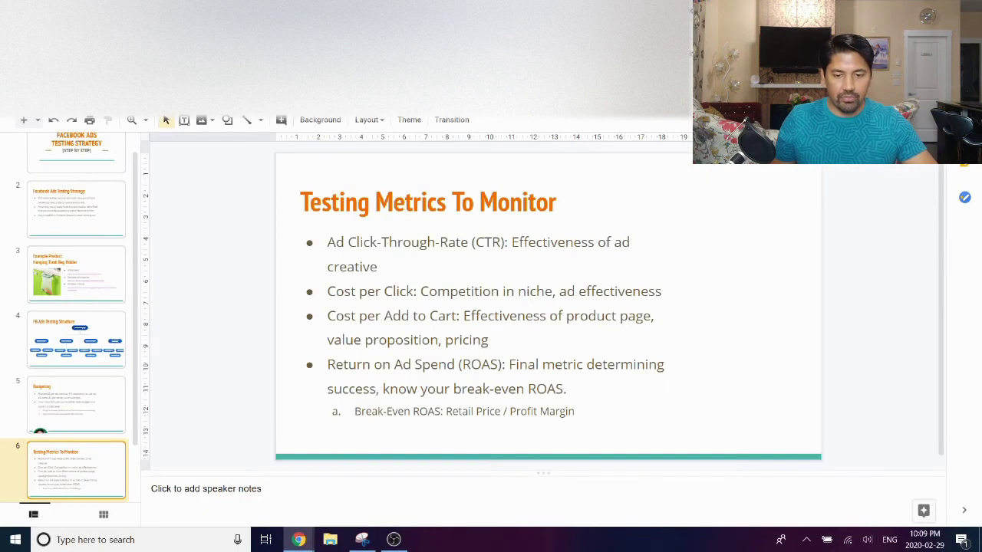
# Switch back to Facebook Ads Manager and open the ads of the Test Product campaign's Interest 1 ad set
pyautogui.click(338, 11)
pyautogui.click(261, 181)
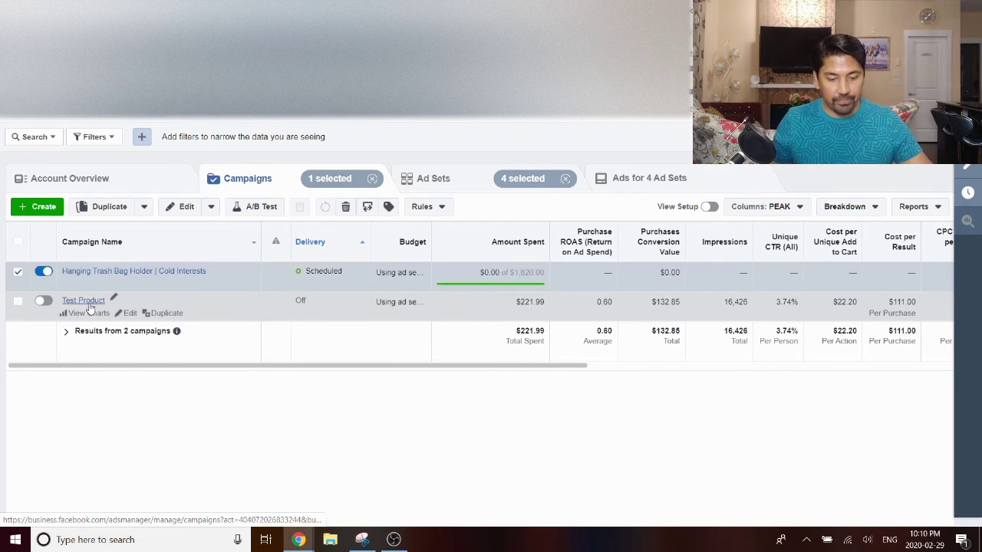
pyautogui.click(22, 311)
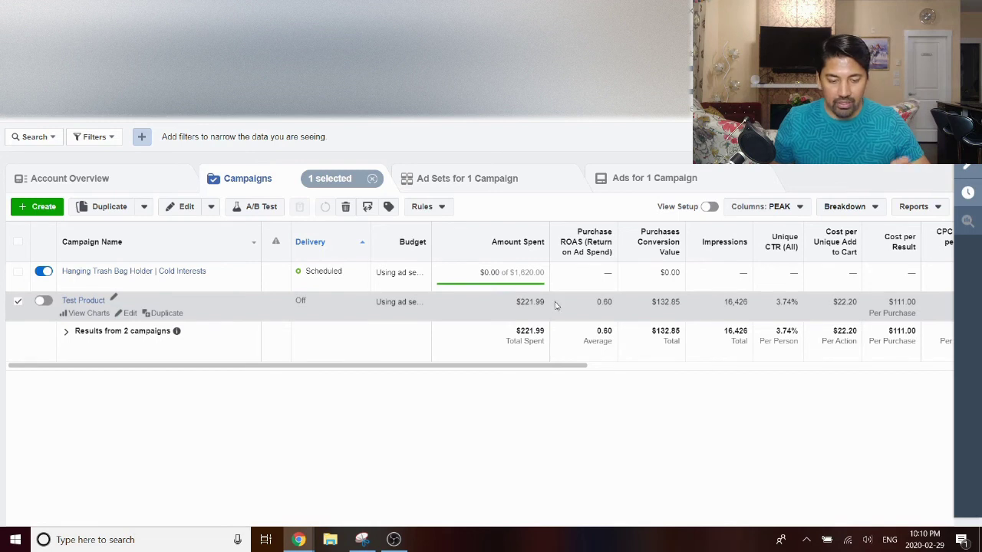
pyautogui.click(86, 300)
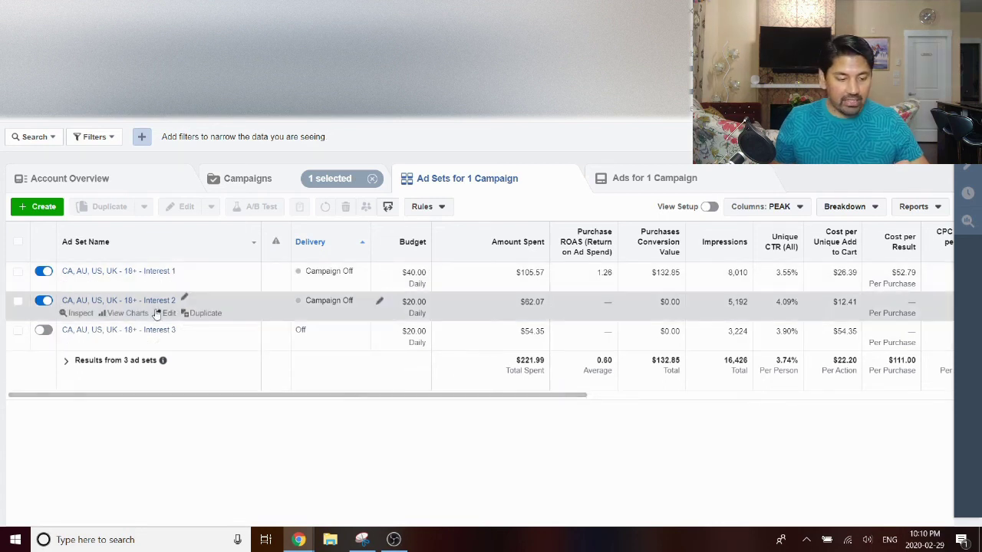
pyautogui.click(157, 271)
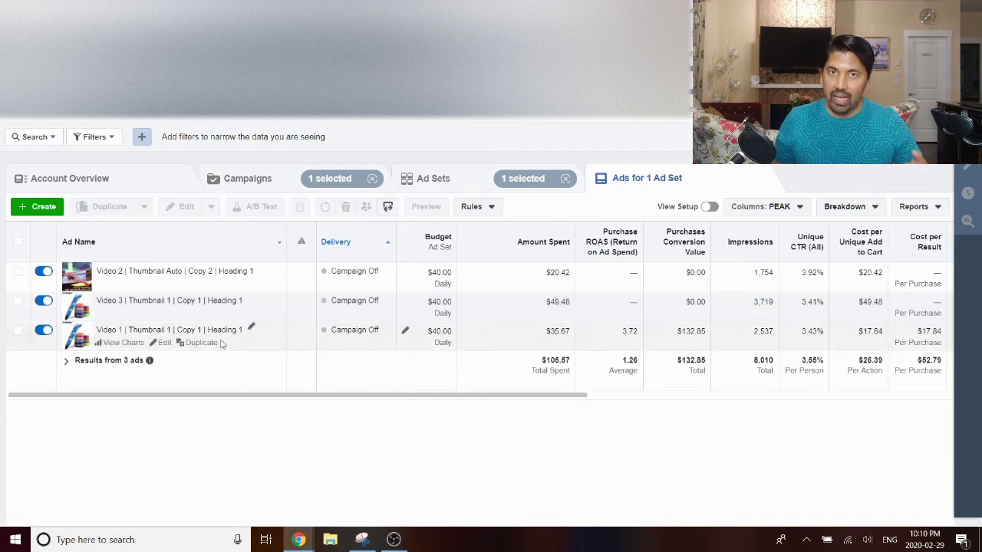
# Examine the performance metrics of the Test Product campaign's three ad sets, from amount spent and ROAS through purchases and frequency
pyautogui.click(421, 179)
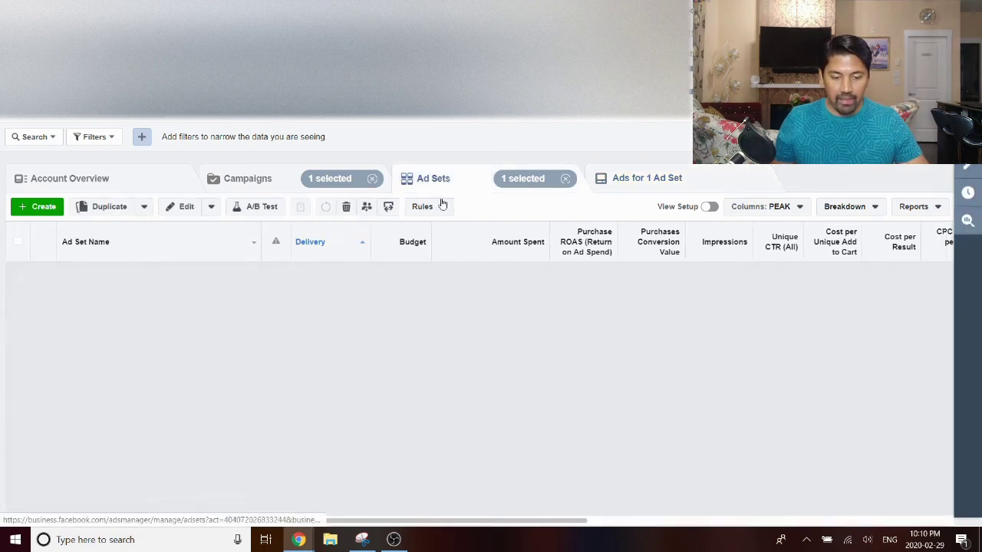
pyautogui.moveTo(538, 395); pyautogui.dragTo(686, 394)
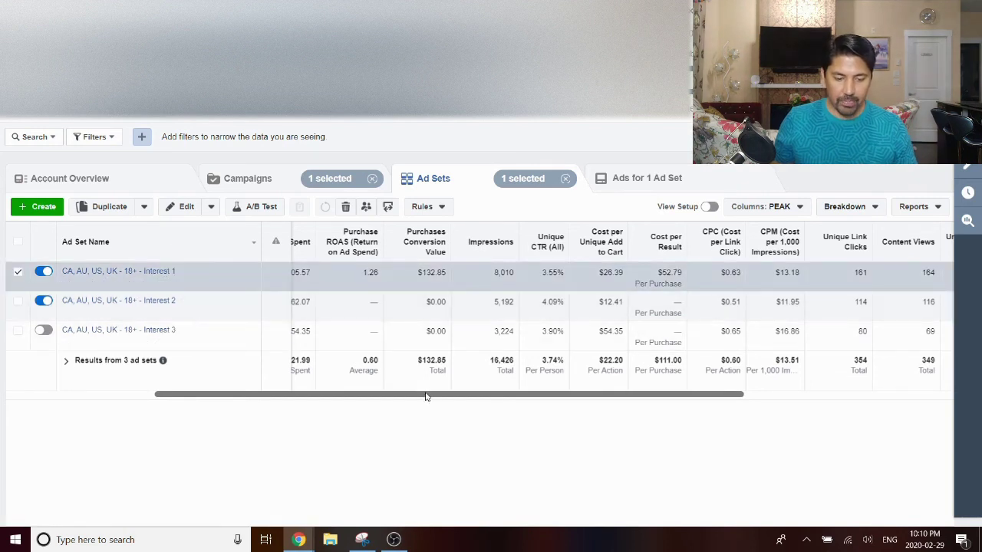
pyautogui.moveTo(422, 393); pyautogui.dragTo(410, 396)
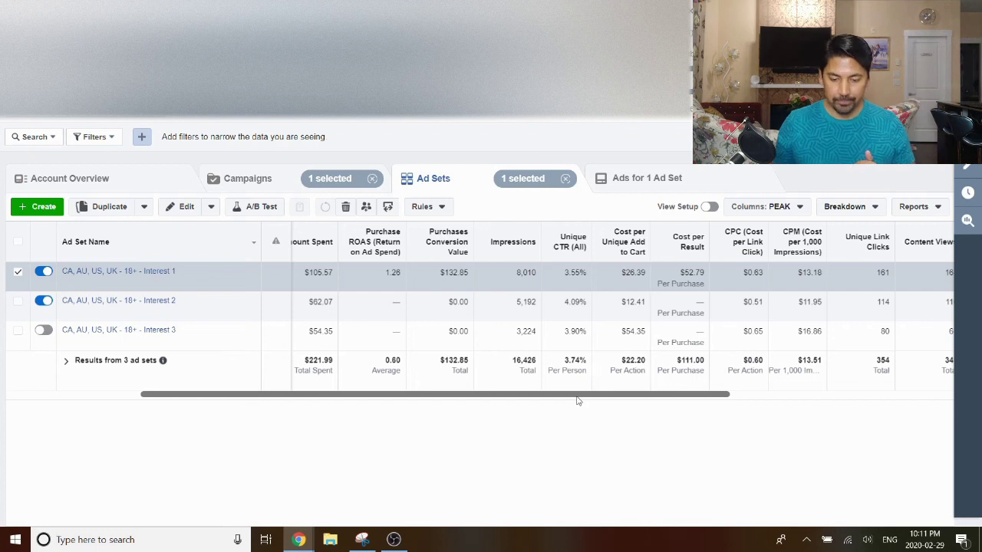
pyautogui.moveTo(578, 400); pyautogui.dragTo(642, 399)
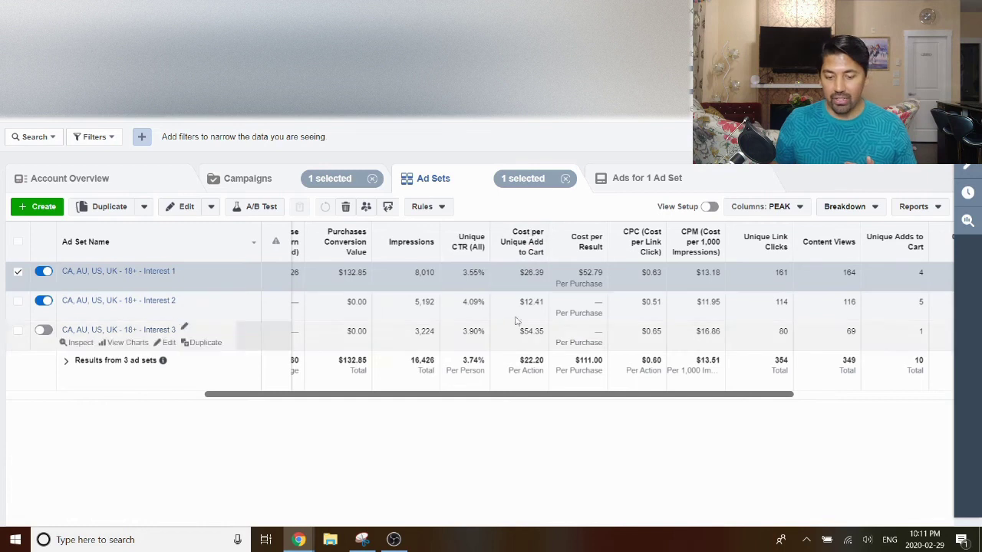
pyautogui.moveTo(630, 396); pyautogui.dragTo(757, 391)
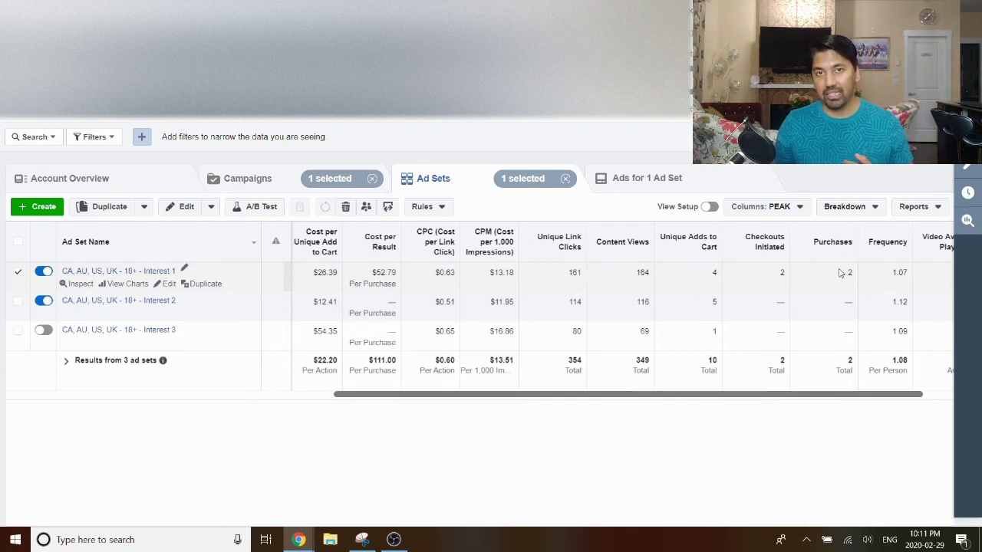
# Compare the Interest 1 and Interest 3 ad sets on amount spent, purchase ROAS, cost per unique add to cart and cost per result
pyautogui.moveTo(771, 395); pyautogui.dragTo(609, 404)
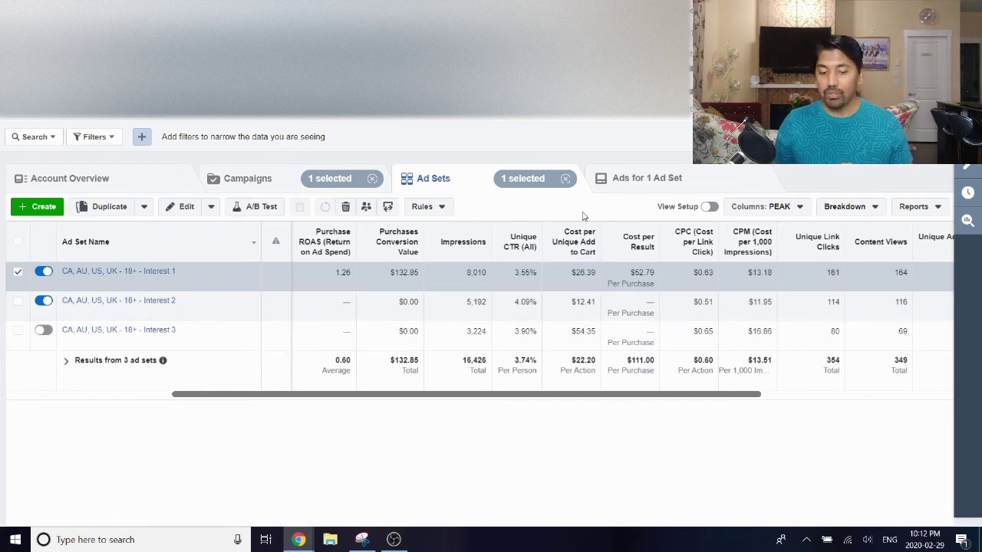
pyautogui.moveTo(599, 398); pyautogui.dragTo(329, 362)
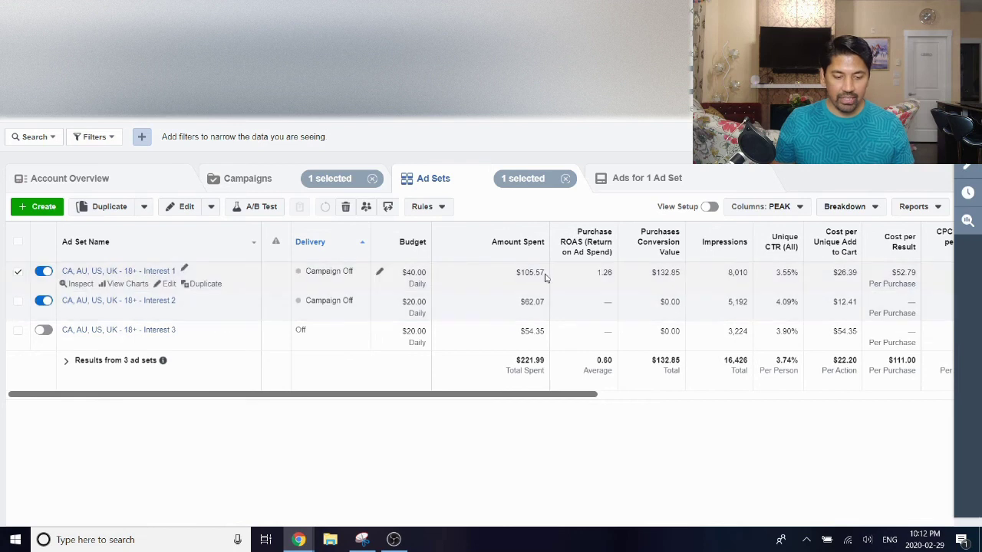
pyautogui.click(25, 345)
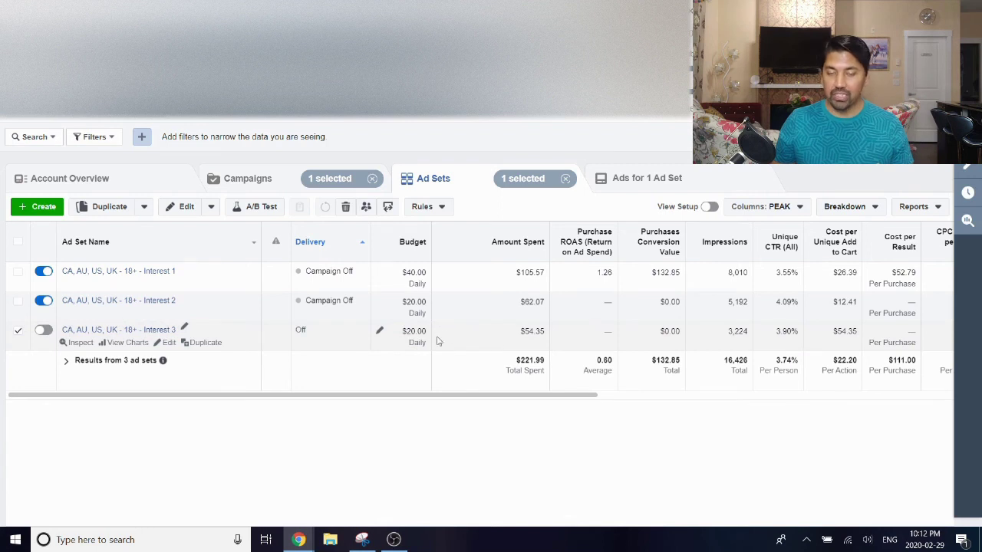
pyautogui.moveTo(575, 398); pyautogui.dragTo(776, 396)
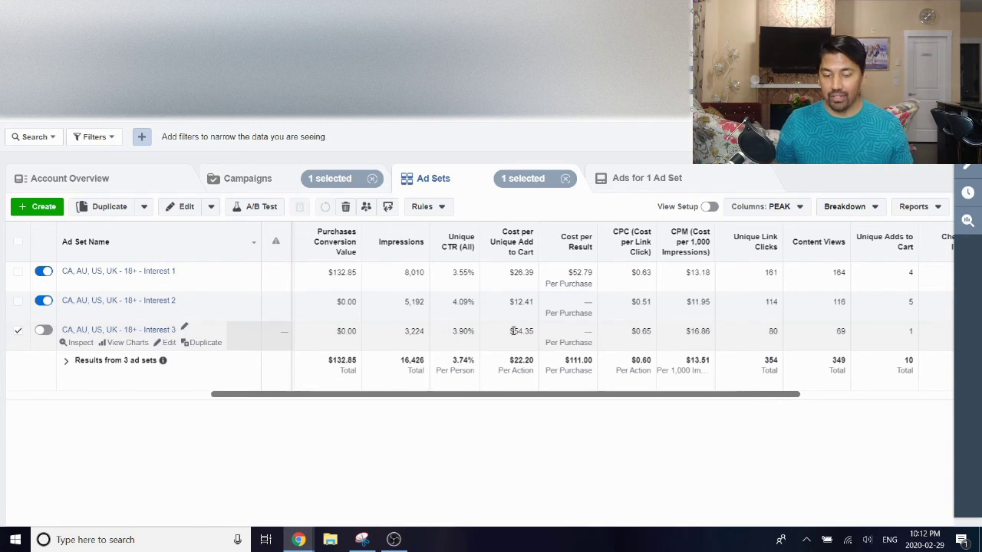
pyautogui.moveTo(531, 399); pyautogui.dragTo(420, 393)
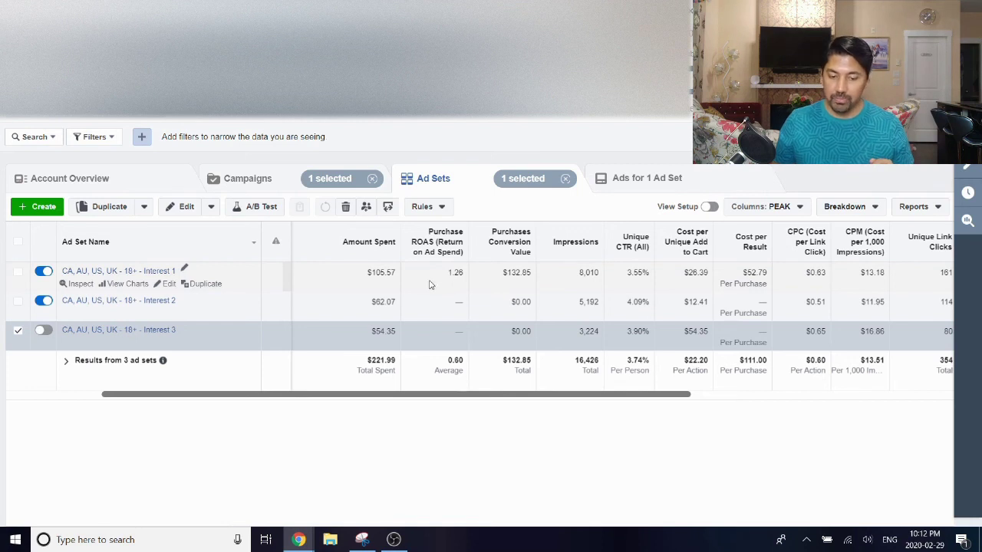
pyautogui.click(431, 285)
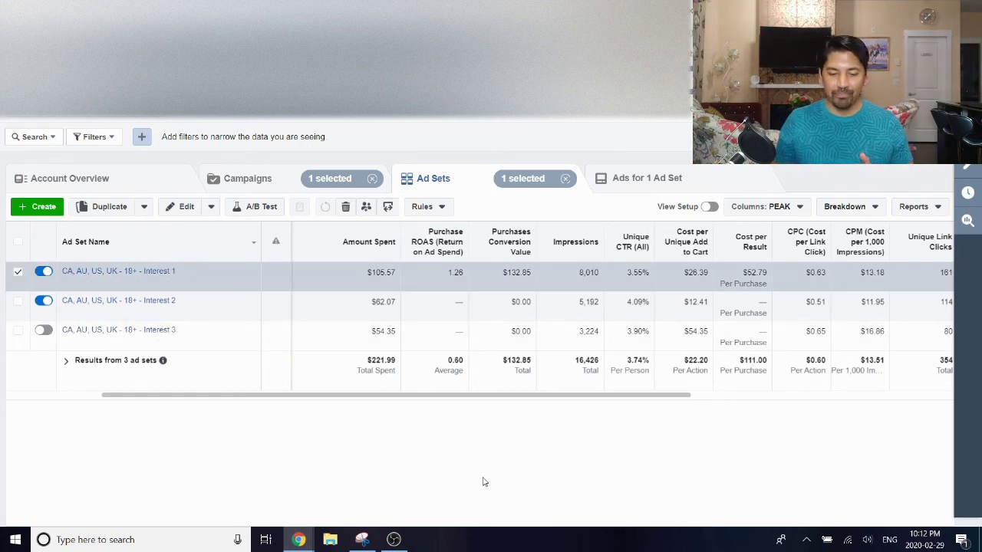
pyautogui.moveTo(568, 399); pyautogui.dragTo(464, 399)
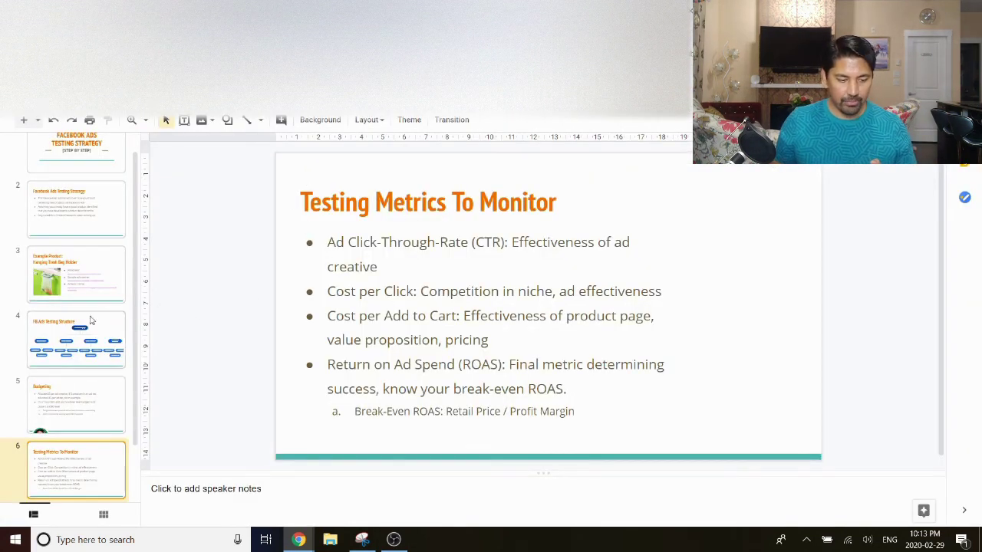
# Switch to the Google Slides deck, present it from the Testing Metrics To Monitor slide, and advance to Key Tips On Testing
pyautogui.scroll(-1, 89, 320)
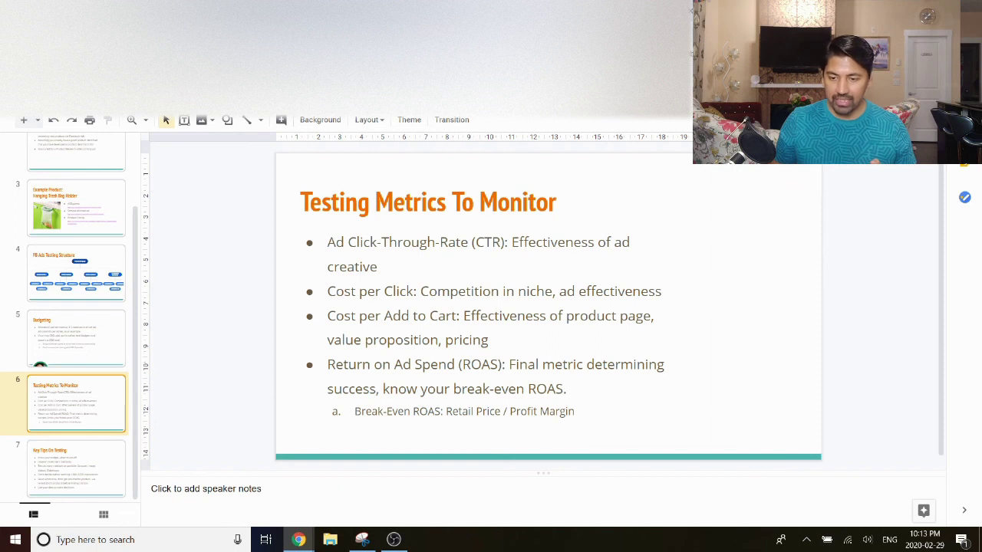
pyautogui.hotkey('ctrl', 'F5')
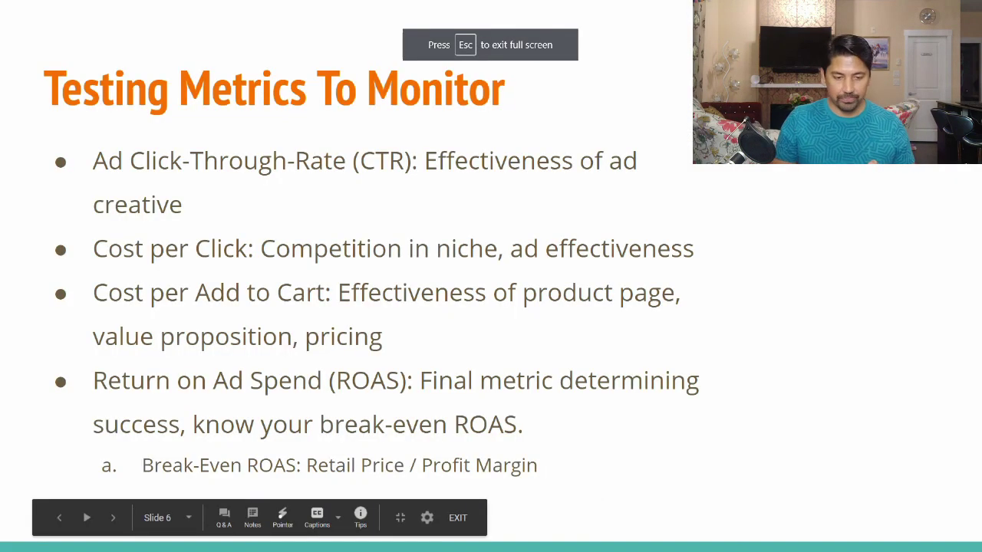
pyautogui.press('Right')
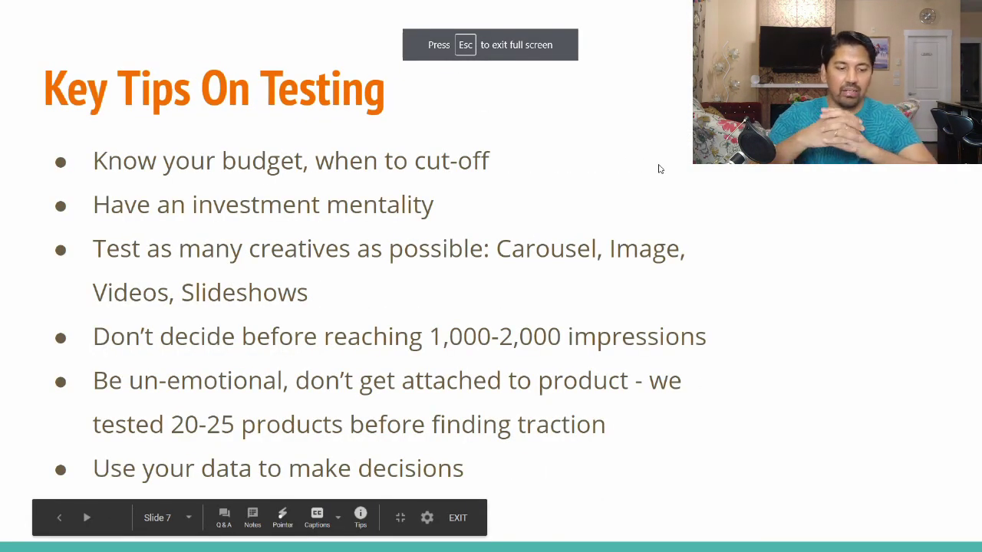